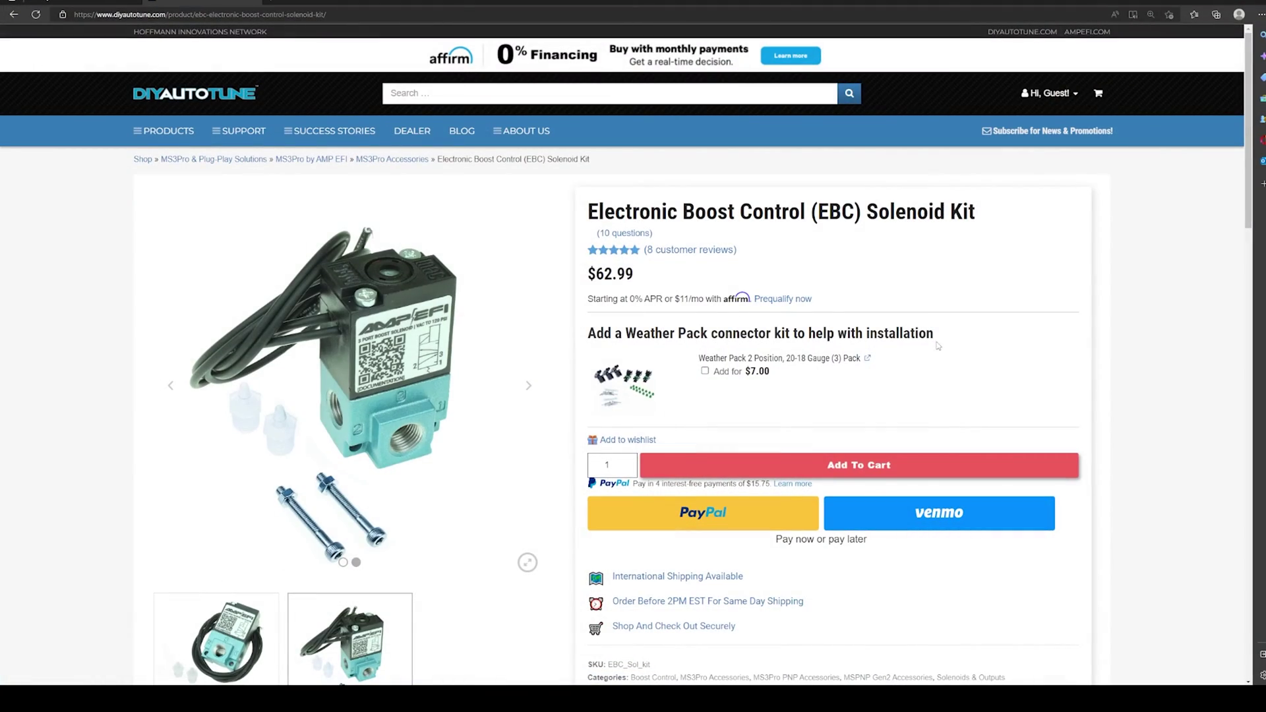
- Scroll the EBC Solenoid Kit page to the Description and highlight 'frequency of 19.5-40 Hz'
scroll(963, 353, down, 7)
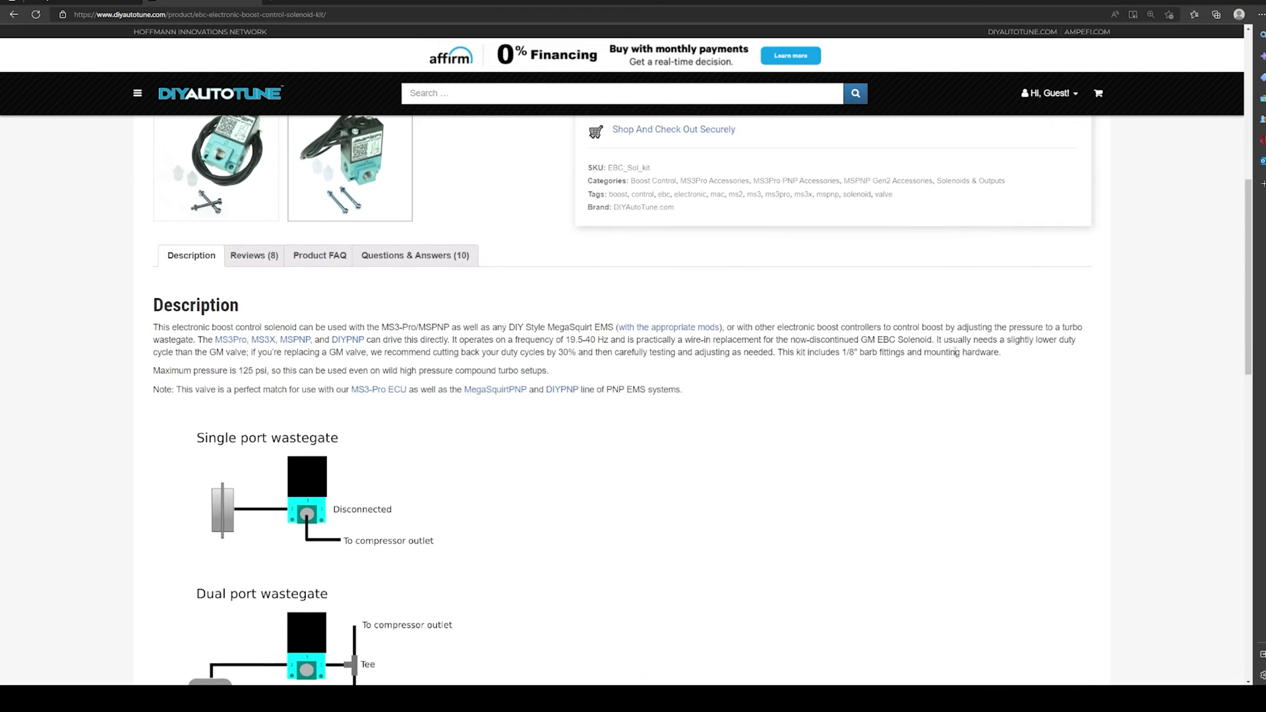
scroll(955, 352, down, 4)
scroll(768, 440, up, 10)
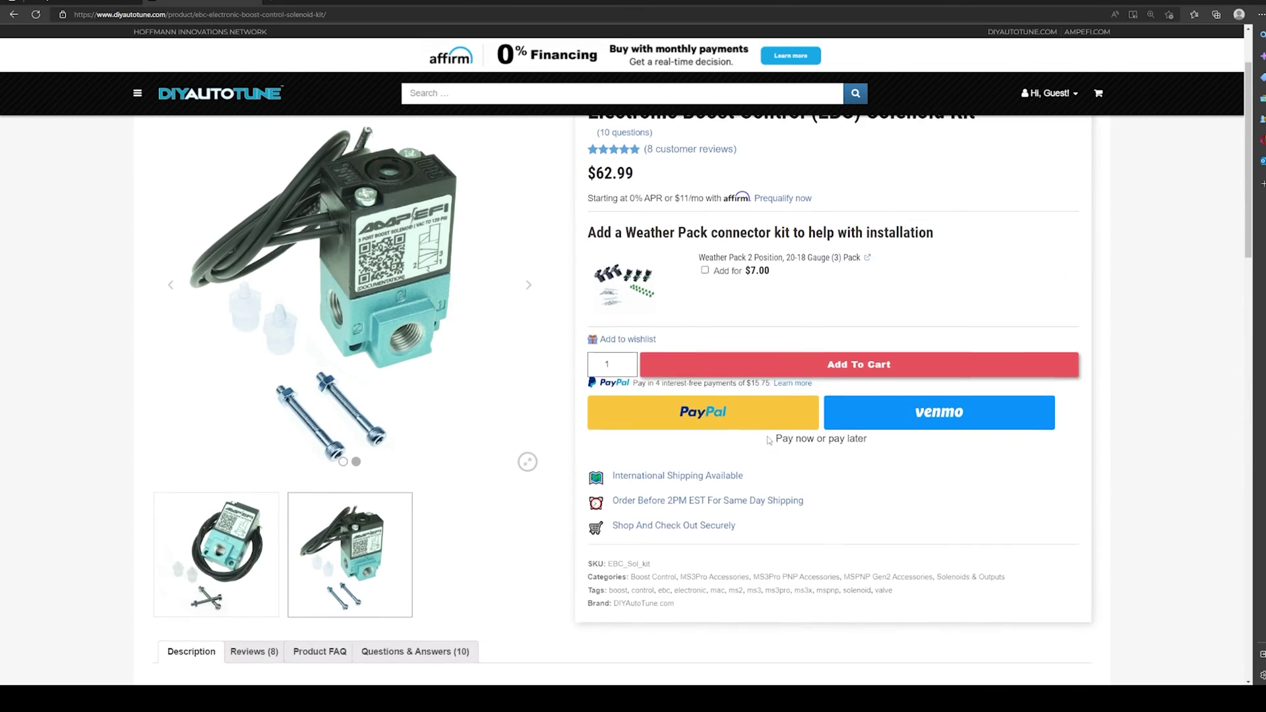
scroll(768, 440, up, 2)
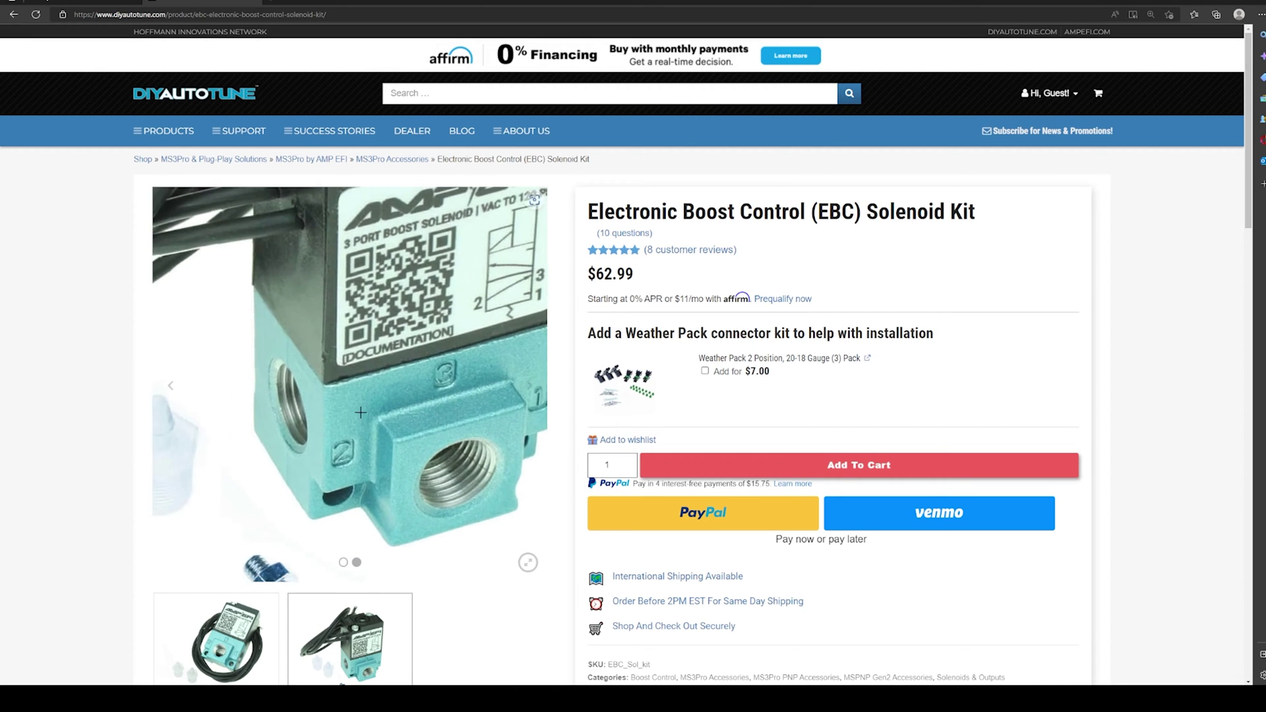
scroll(748, 475, down, 7)
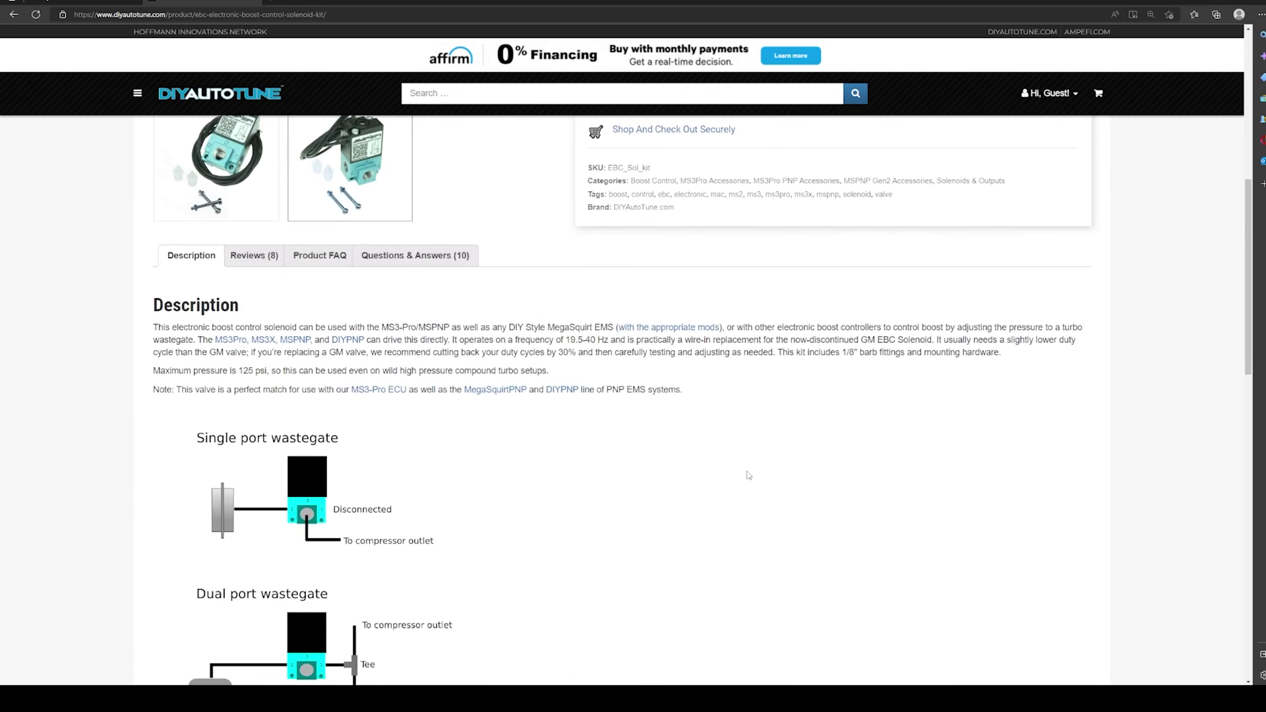
scroll(745, 472, up, 4)
scroll(692, 461, down, 6)
scroll(685, 458, up, 7)
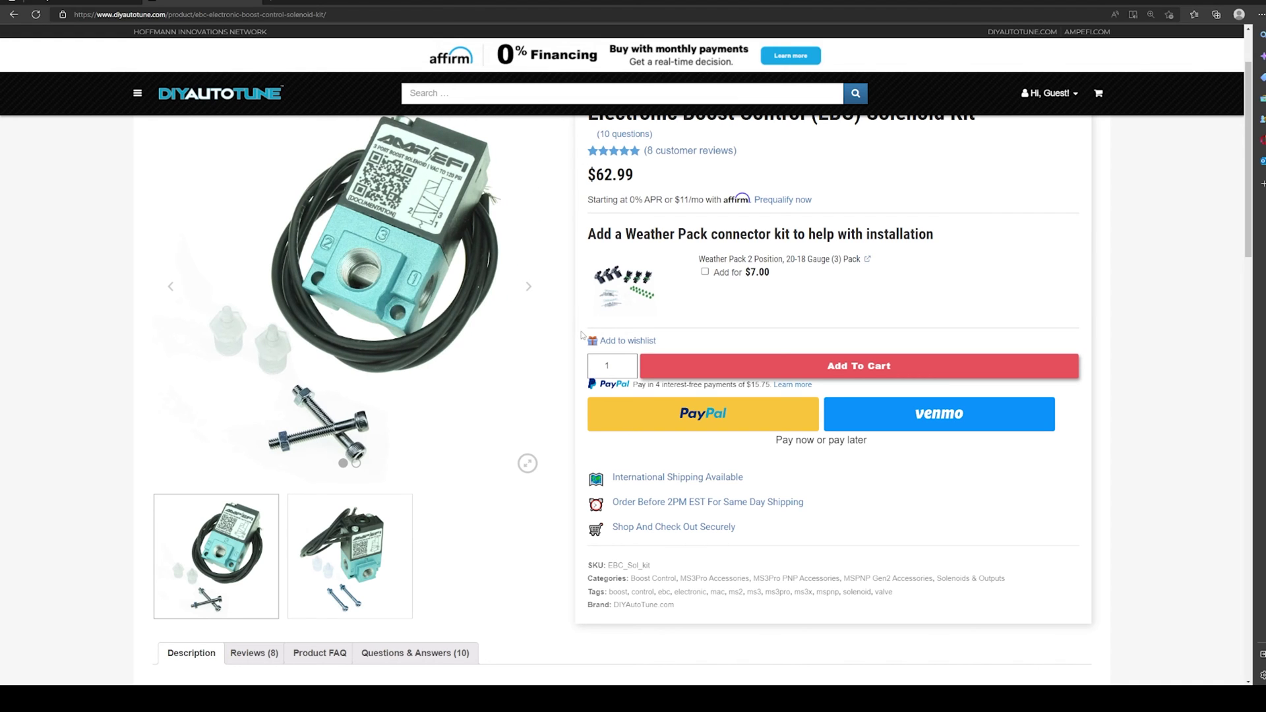
scroll(627, 310, up, 2)
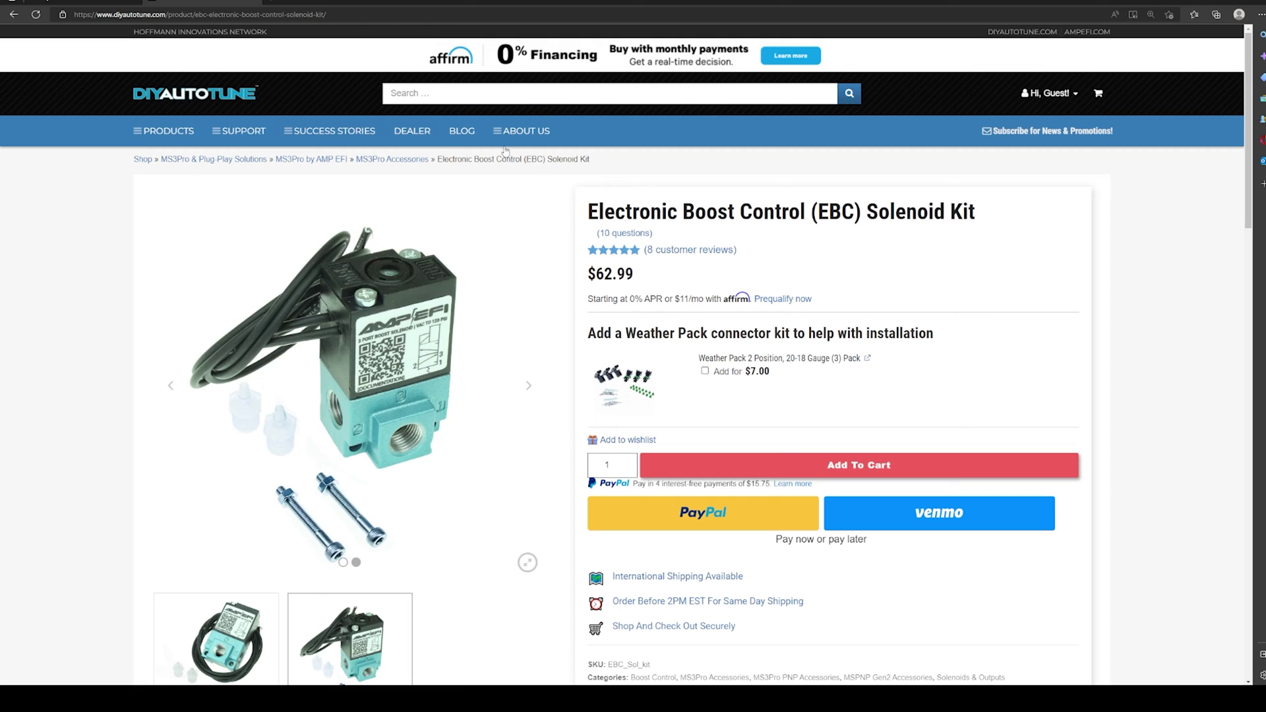
scroll(1088, 422, down, 7)
scroll(519, 498, down, 7)
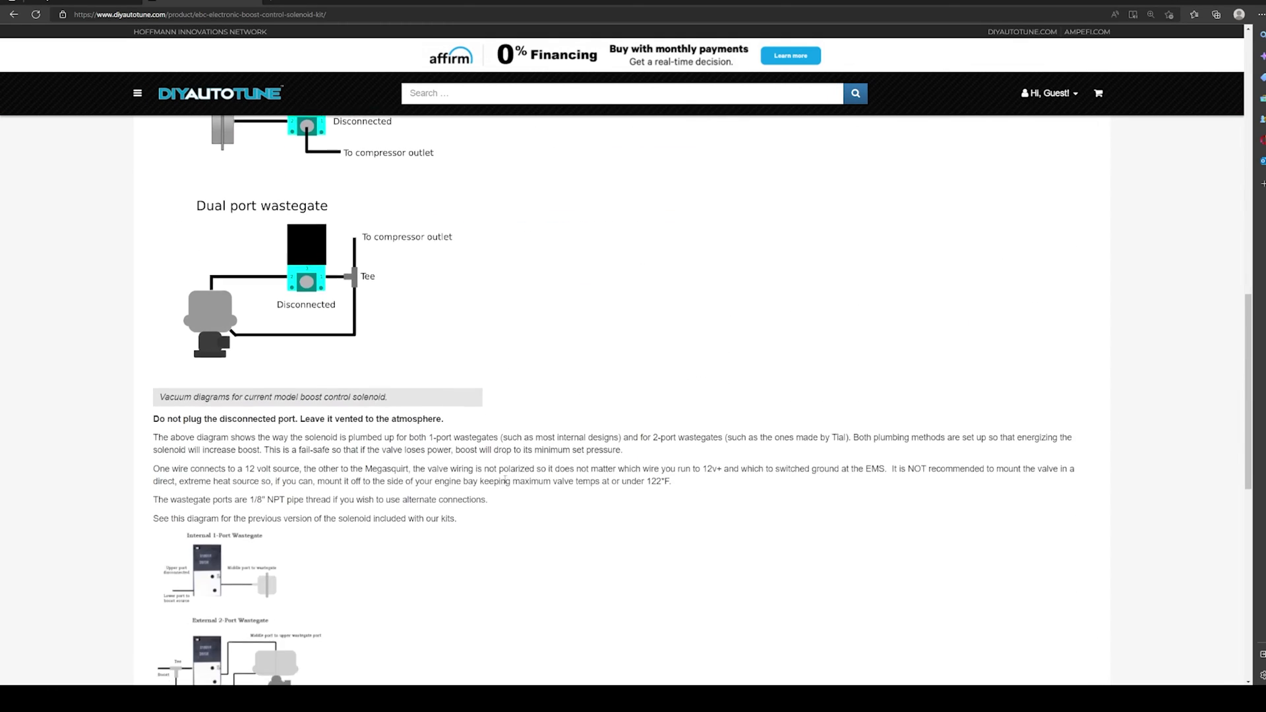
scroll(263, 461, up, 4)
scroll(195, 400, down, 1)
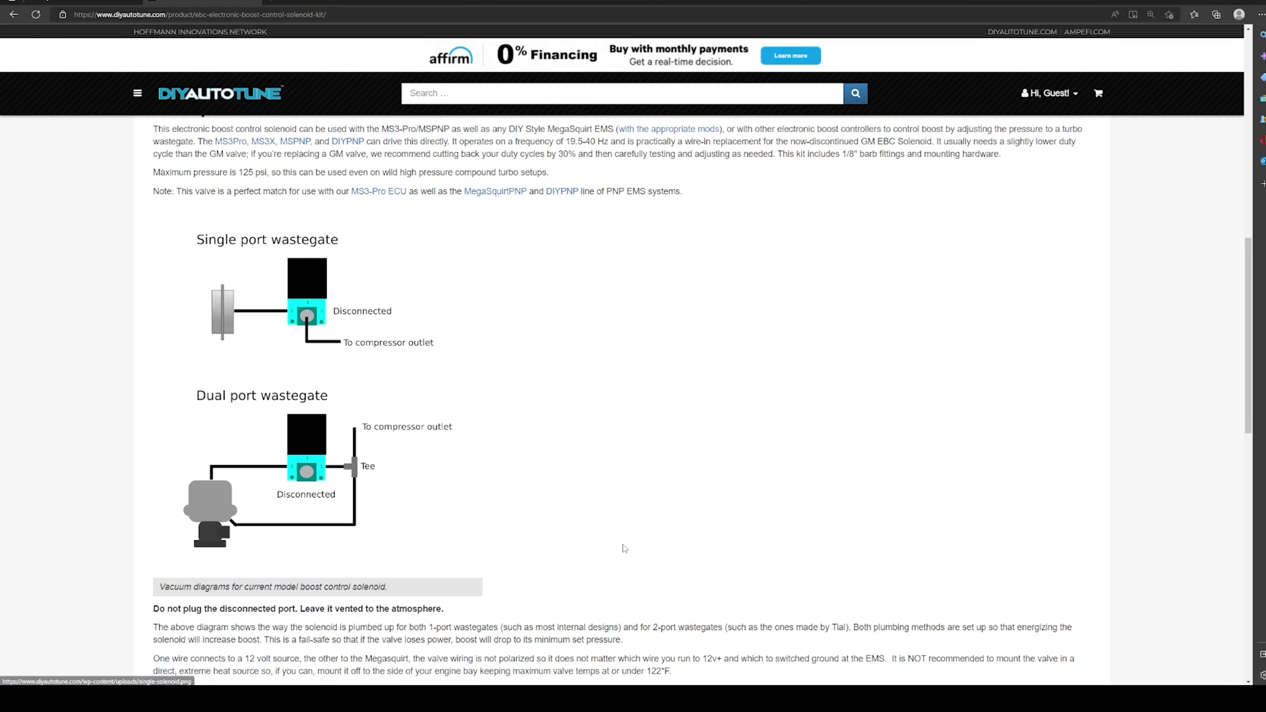
scroll(557, 503, down, 2)
scroll(557, 503, down, 3)
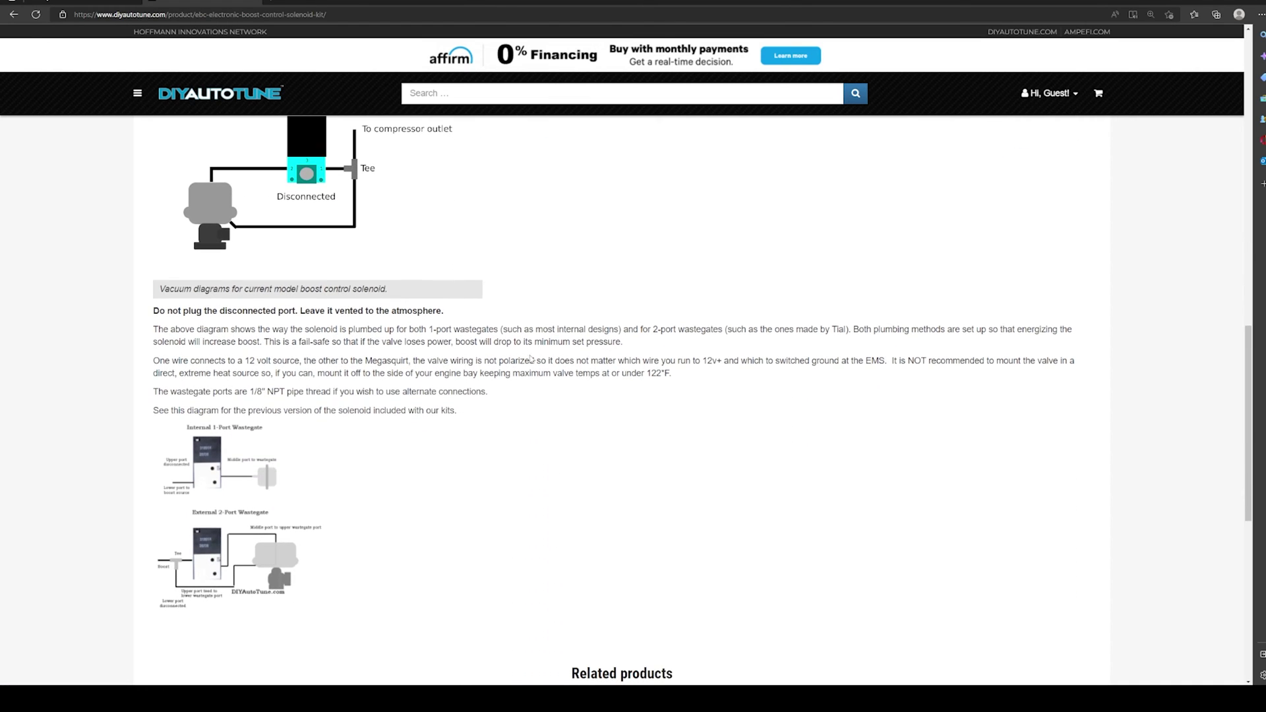
scroll(549, 360, up, 10)
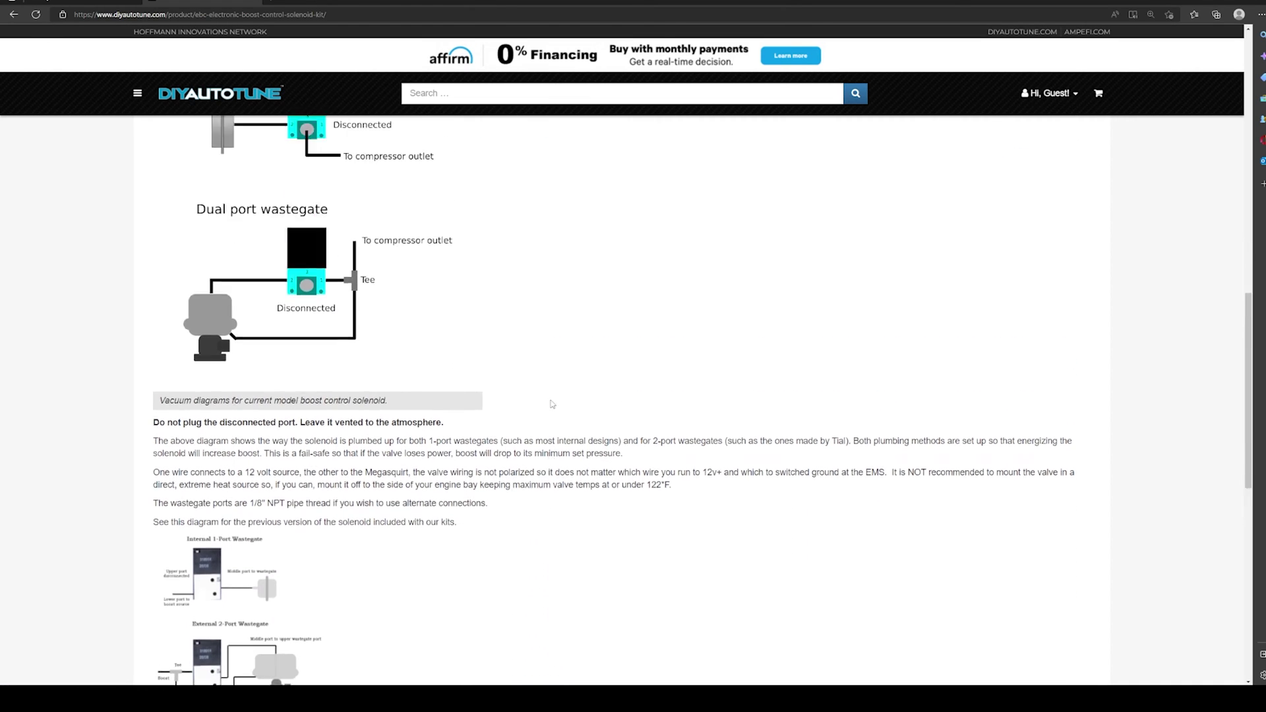
drag(517, 440, 610, 441)
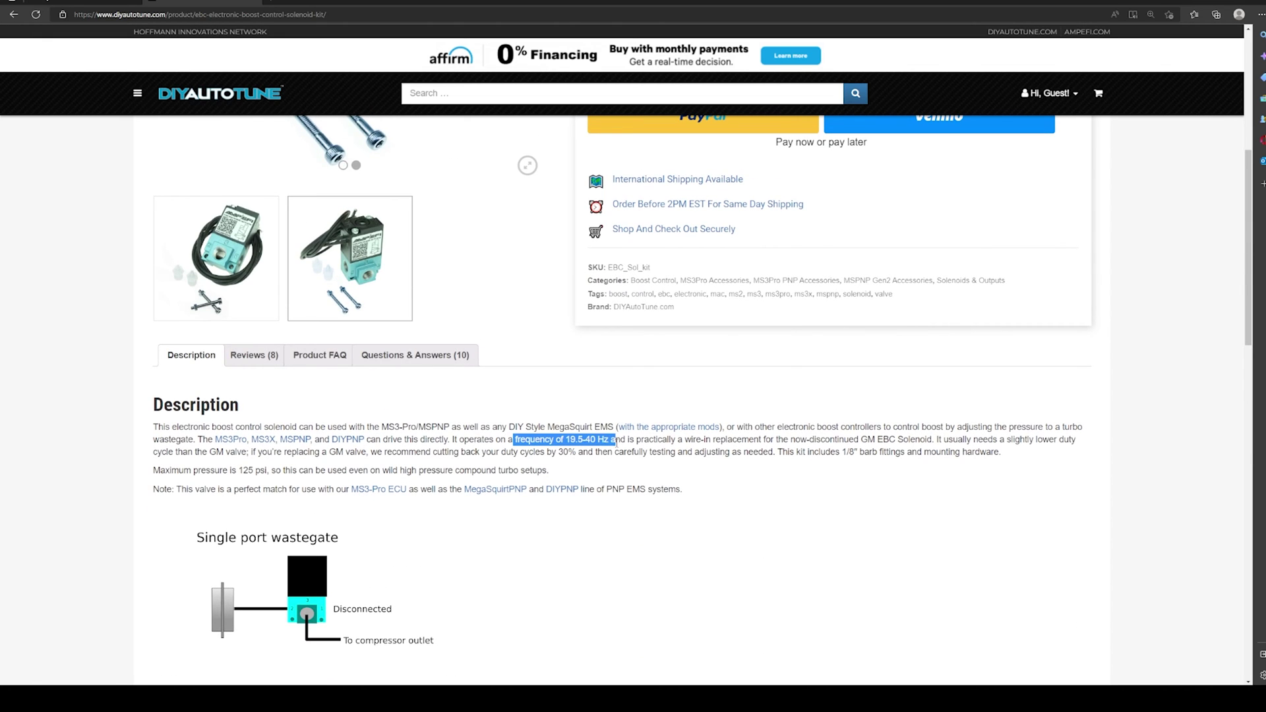
click(611, 443)
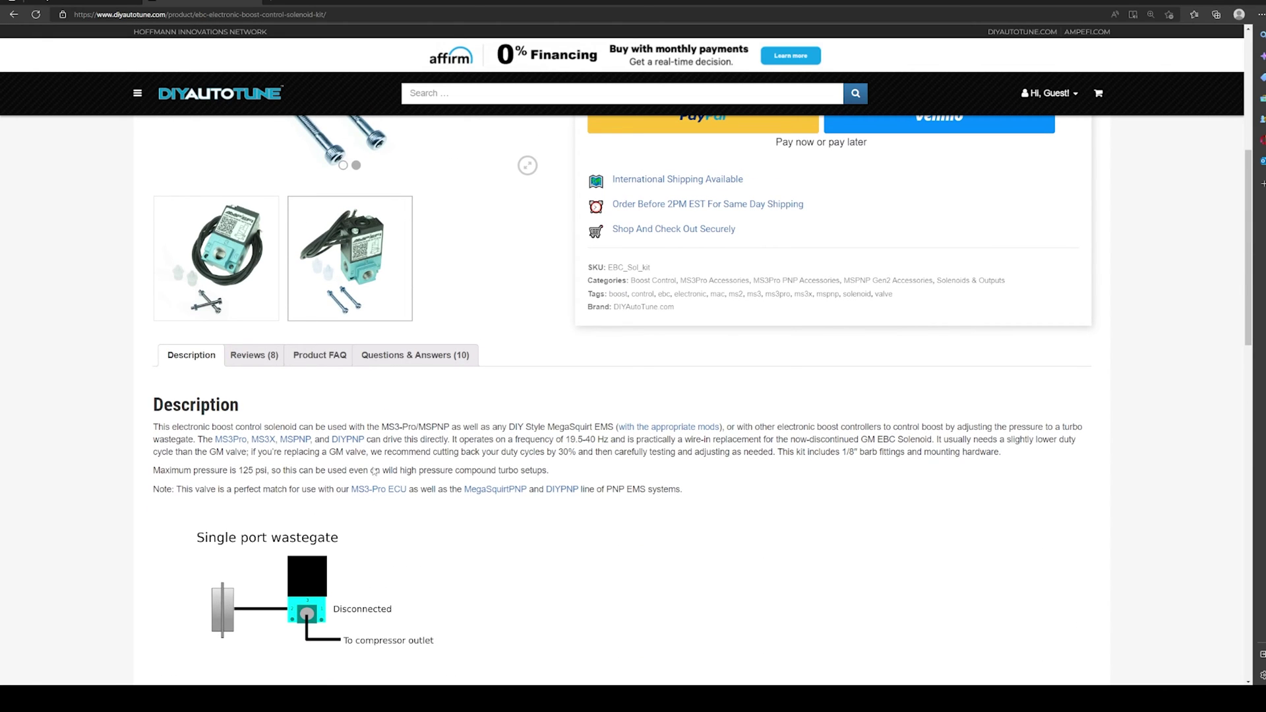
- Scroll back to the Description and highlight the 19.5-40 Hz frequency rating again
scroll(591, 514, up, 4)
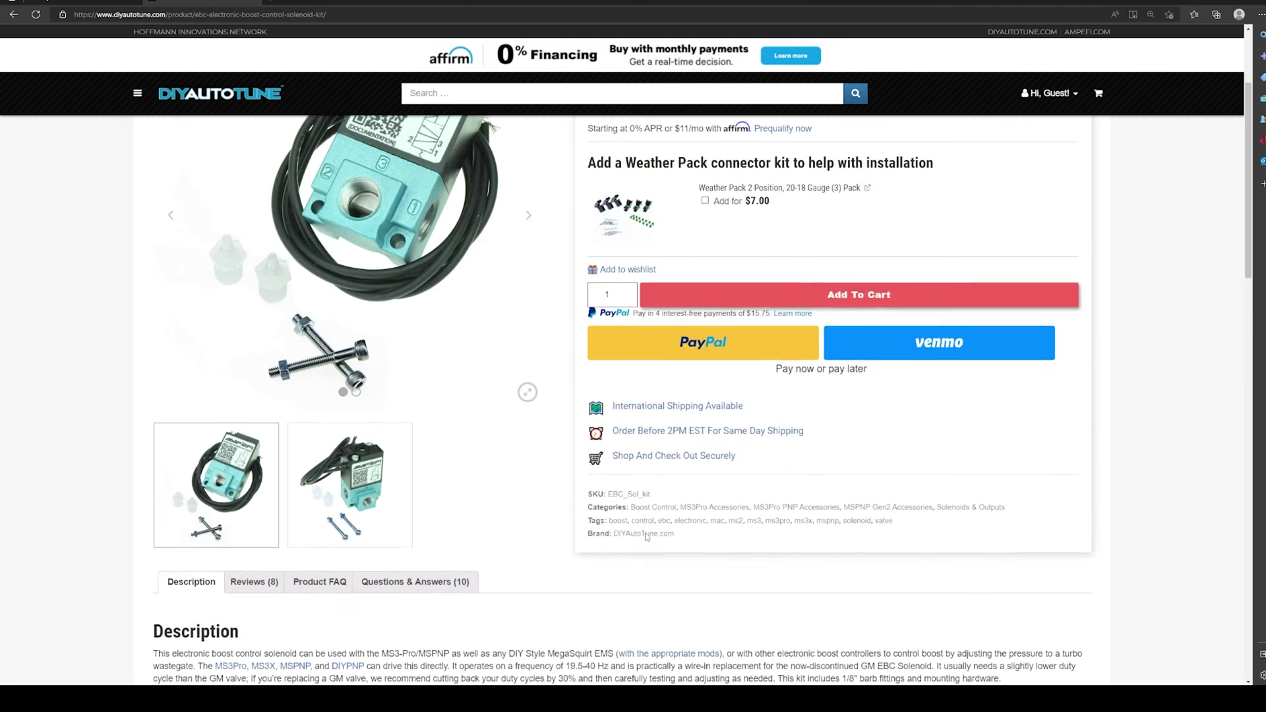
scroll(596, 538, down, 10)
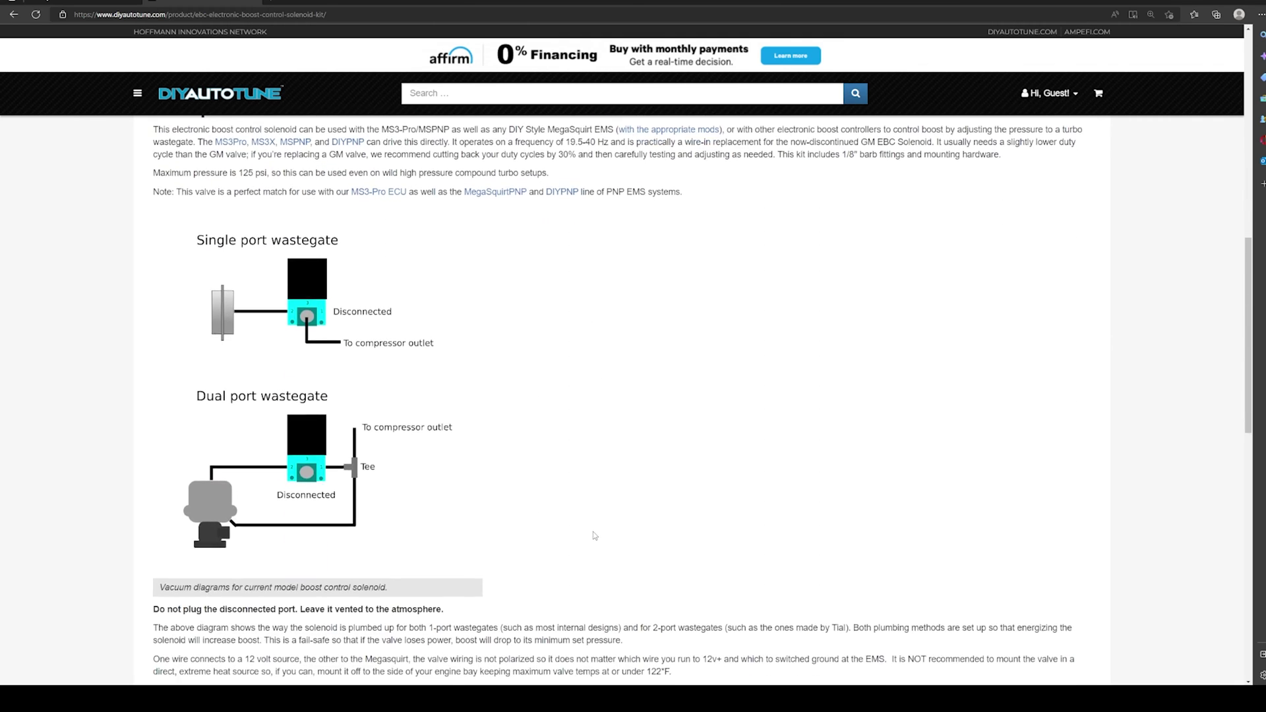
scroll(593, 536, up, 10)
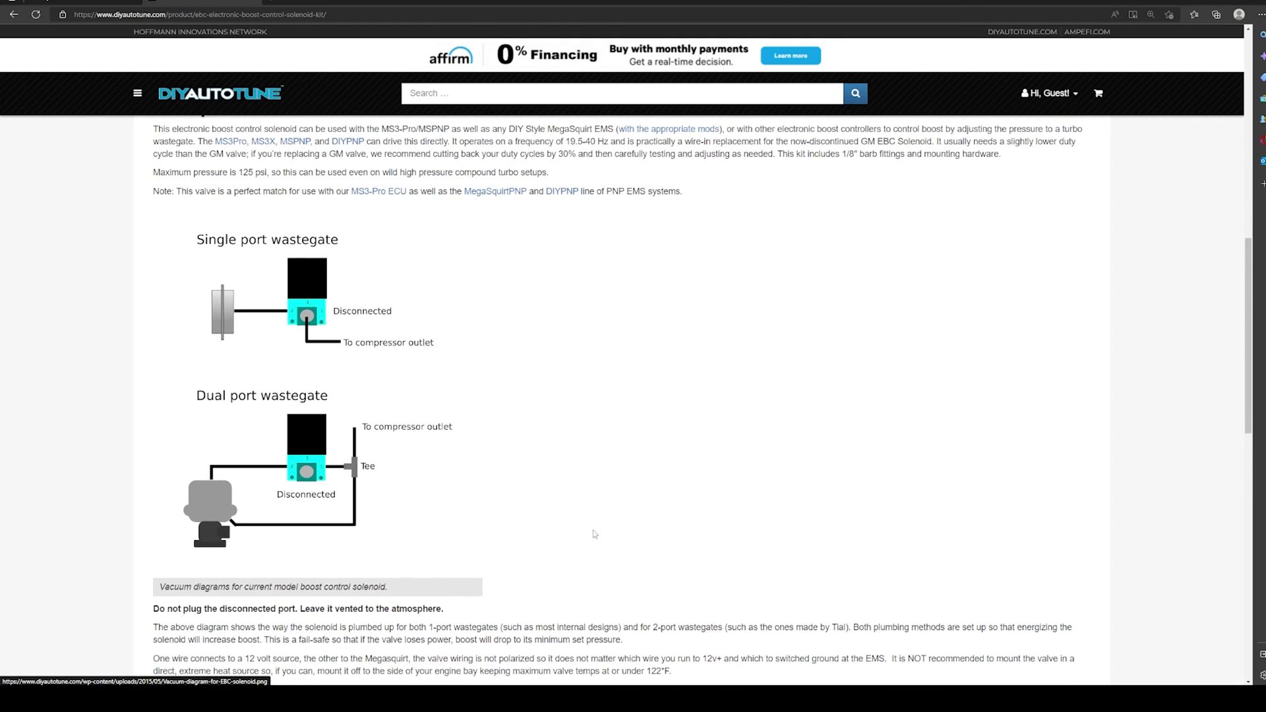
scroll(593, 532, up, 3)
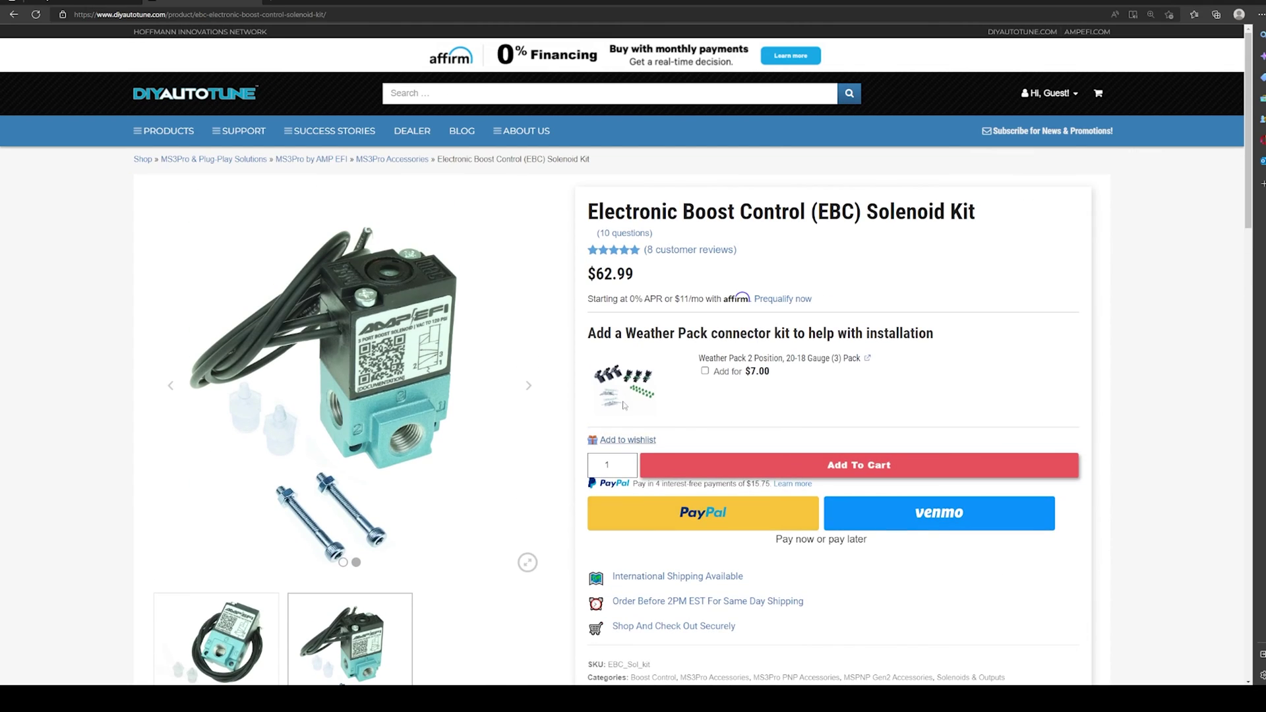
scroll(622, 404, down, 8)
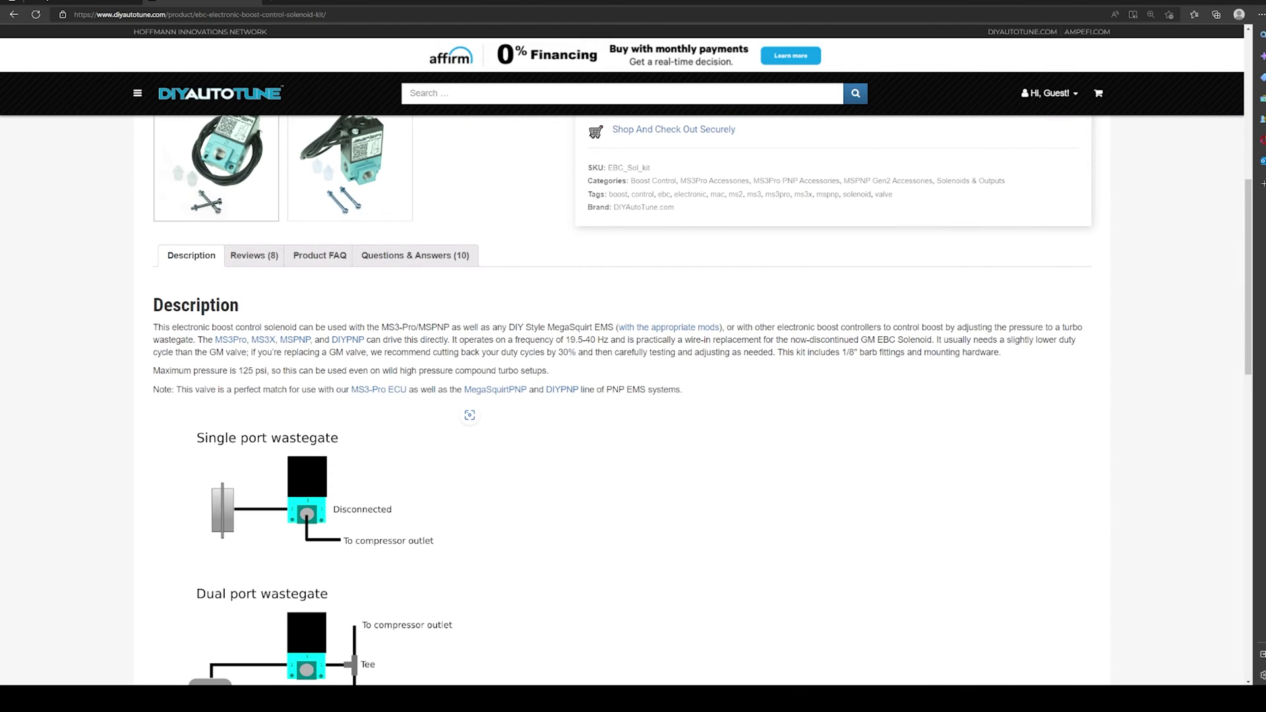
drag(512, 338, 610, 340)
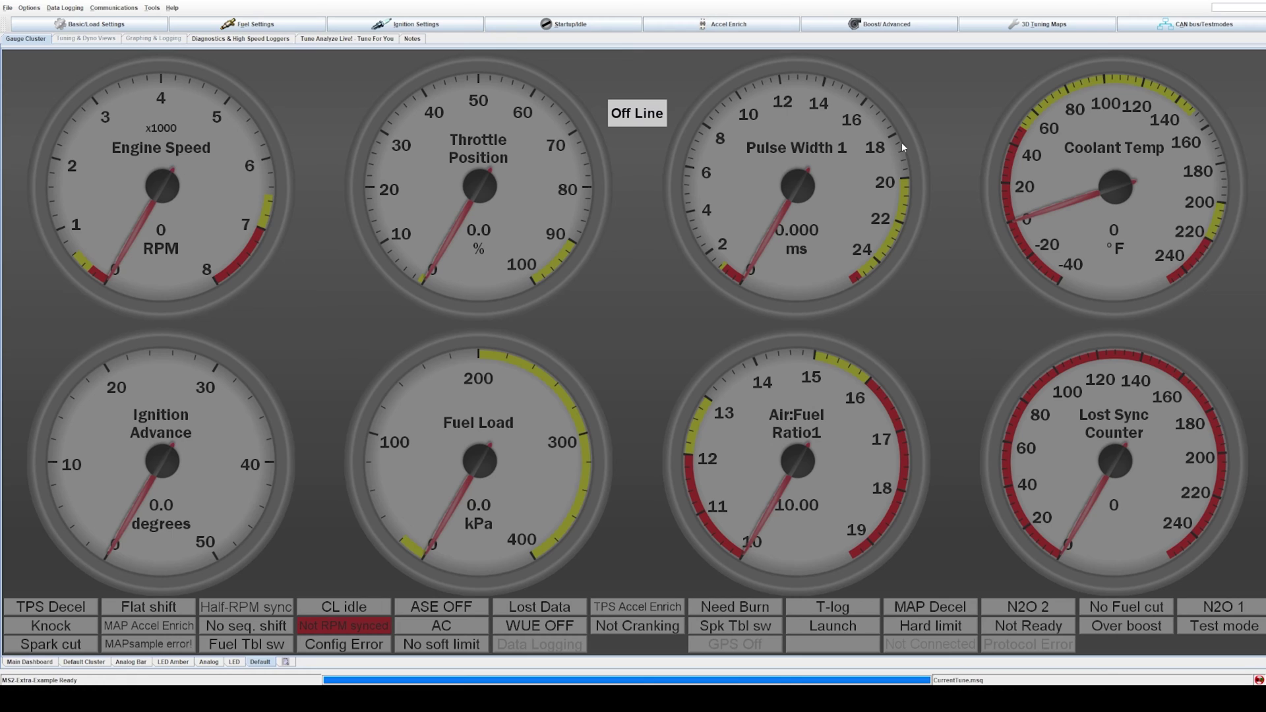
- Set Boost Control Enabled to On in Boost/Advanced > Boost Control Settings
click(877, 27)
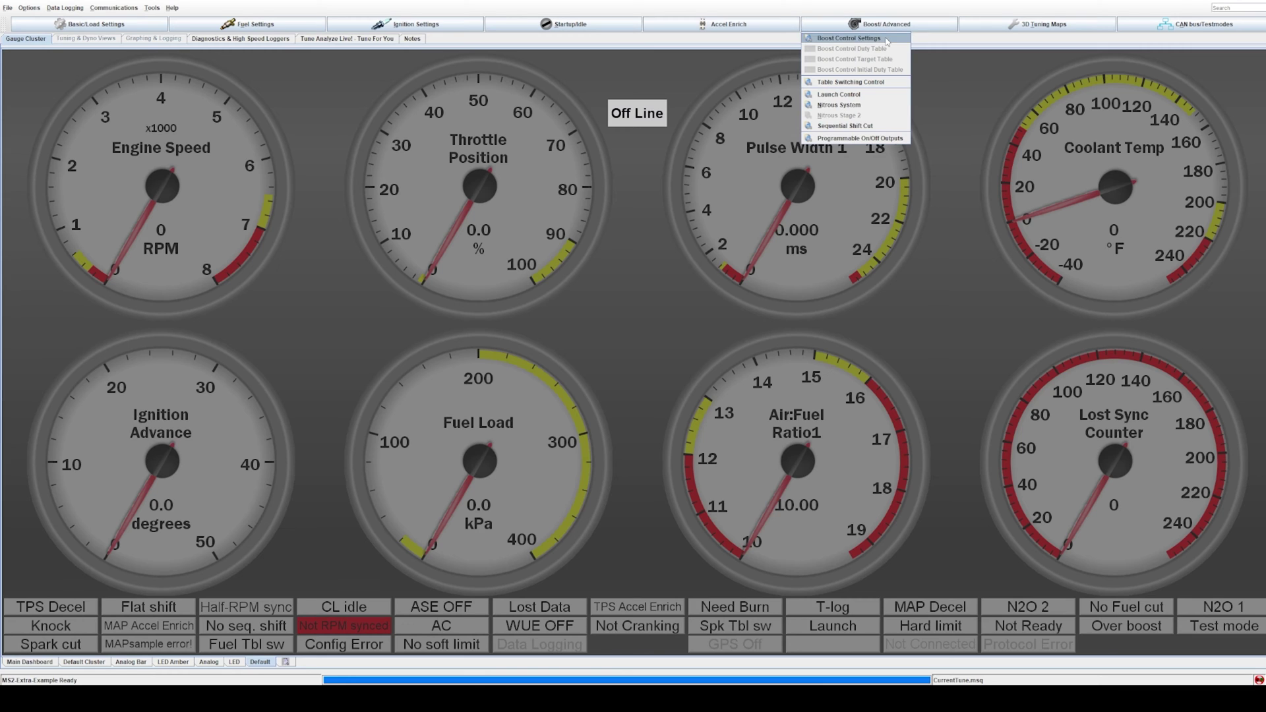
click(838, 41)
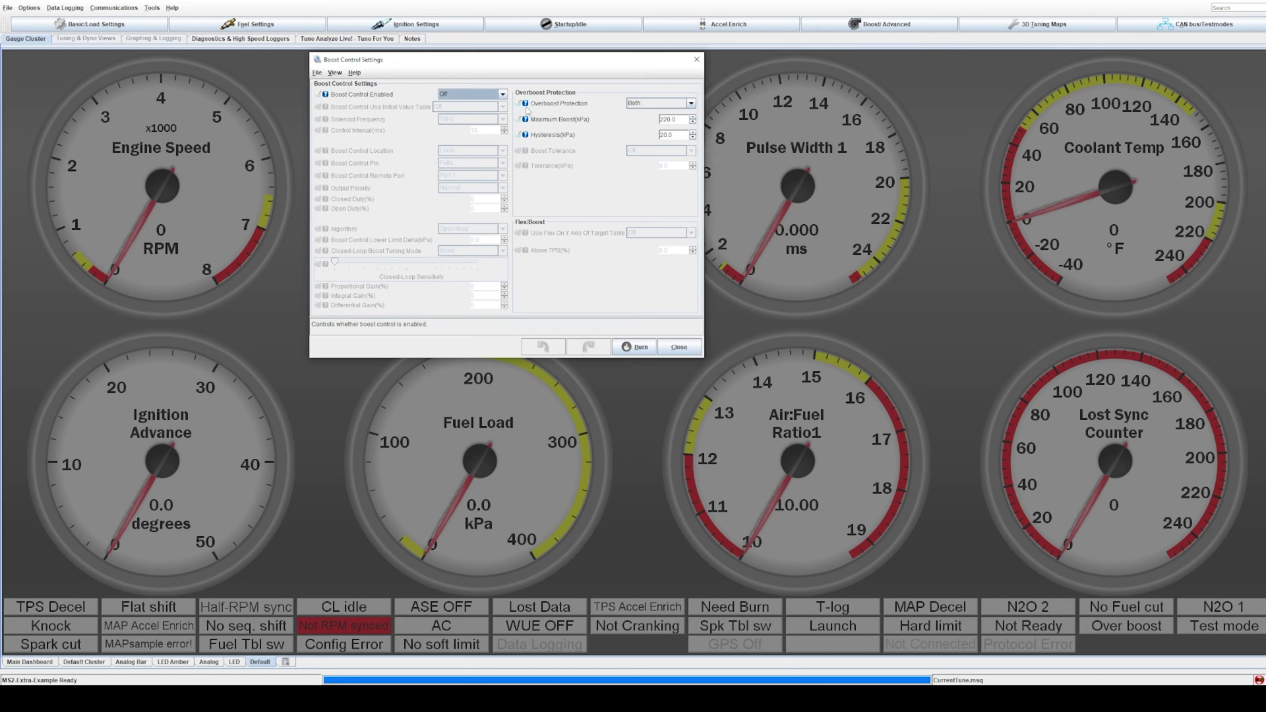
click(504, 96)
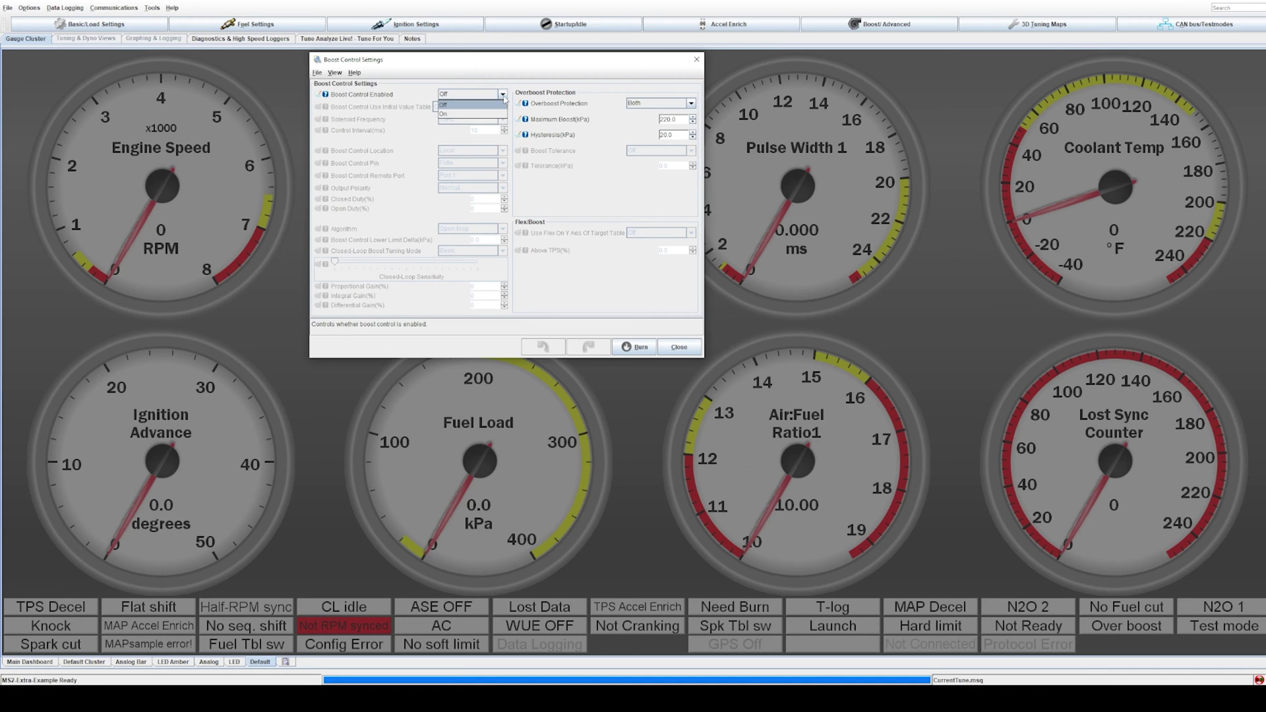
click(494, 113)
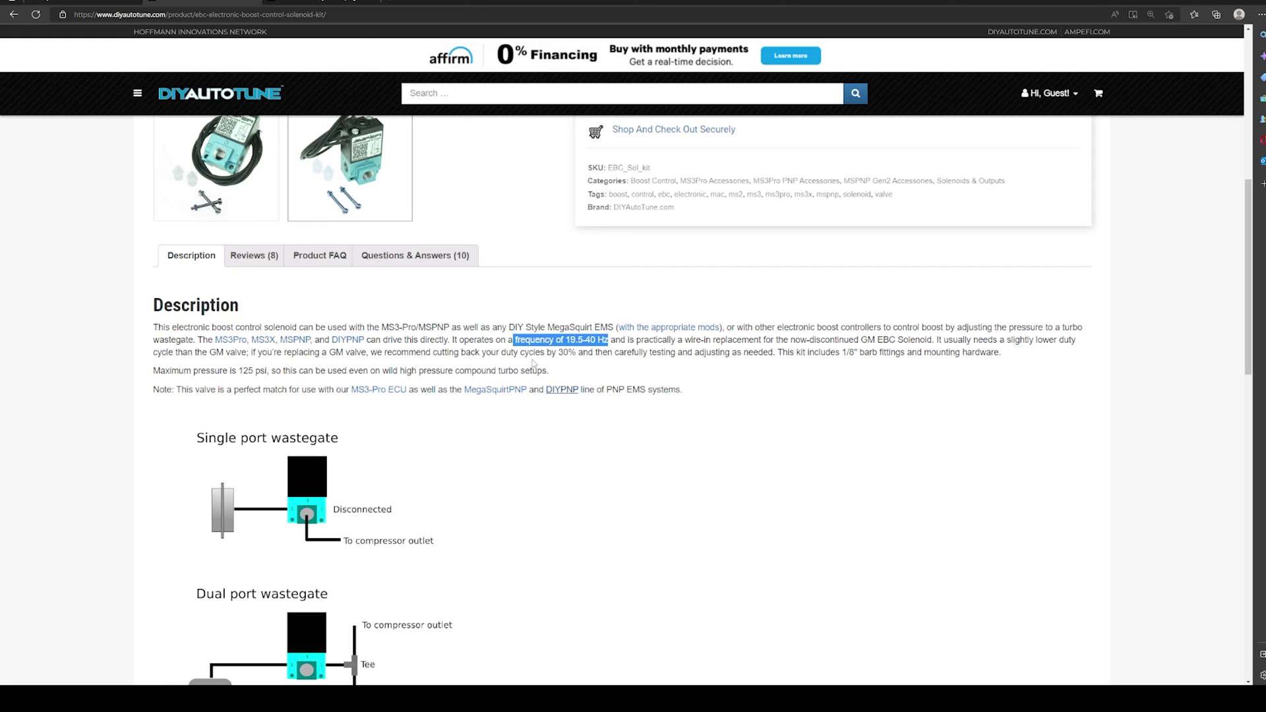
- Highlight the 19.5-40 Hz rating in Edge, then show TunerStudio's Solenoid Frequency choices
drag(516, 341, 611, 340)
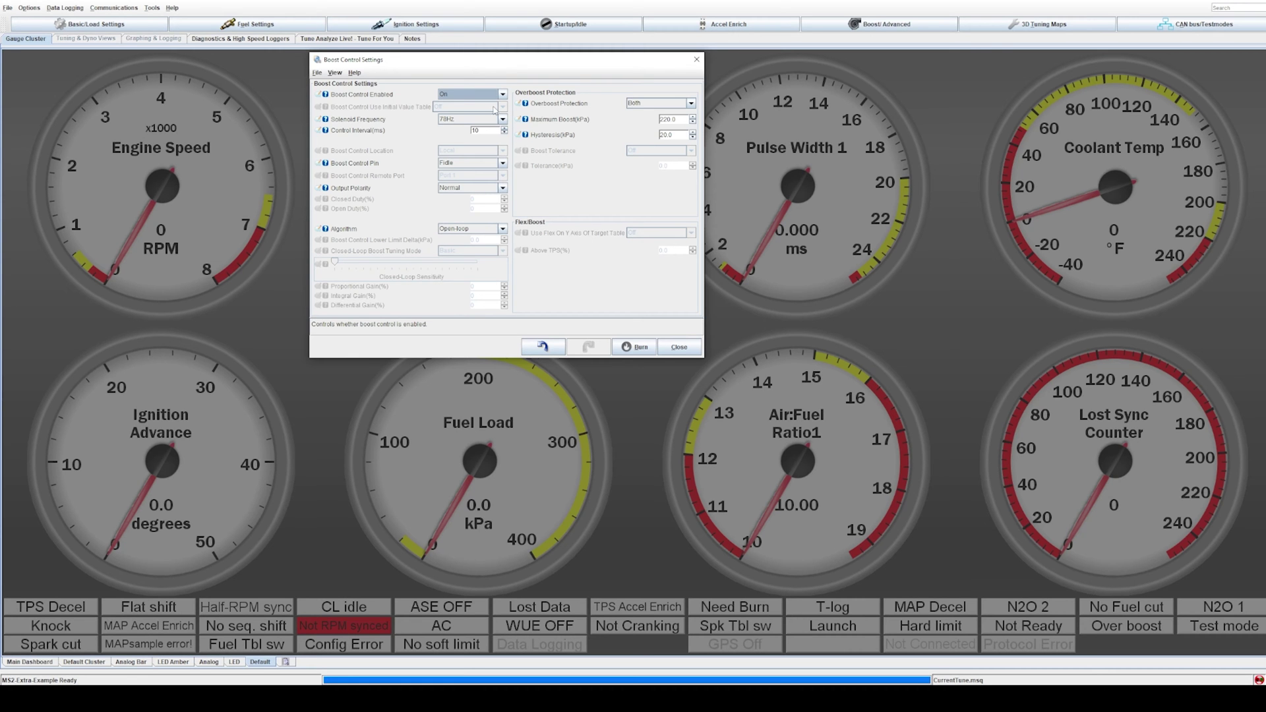
click(494, 119)
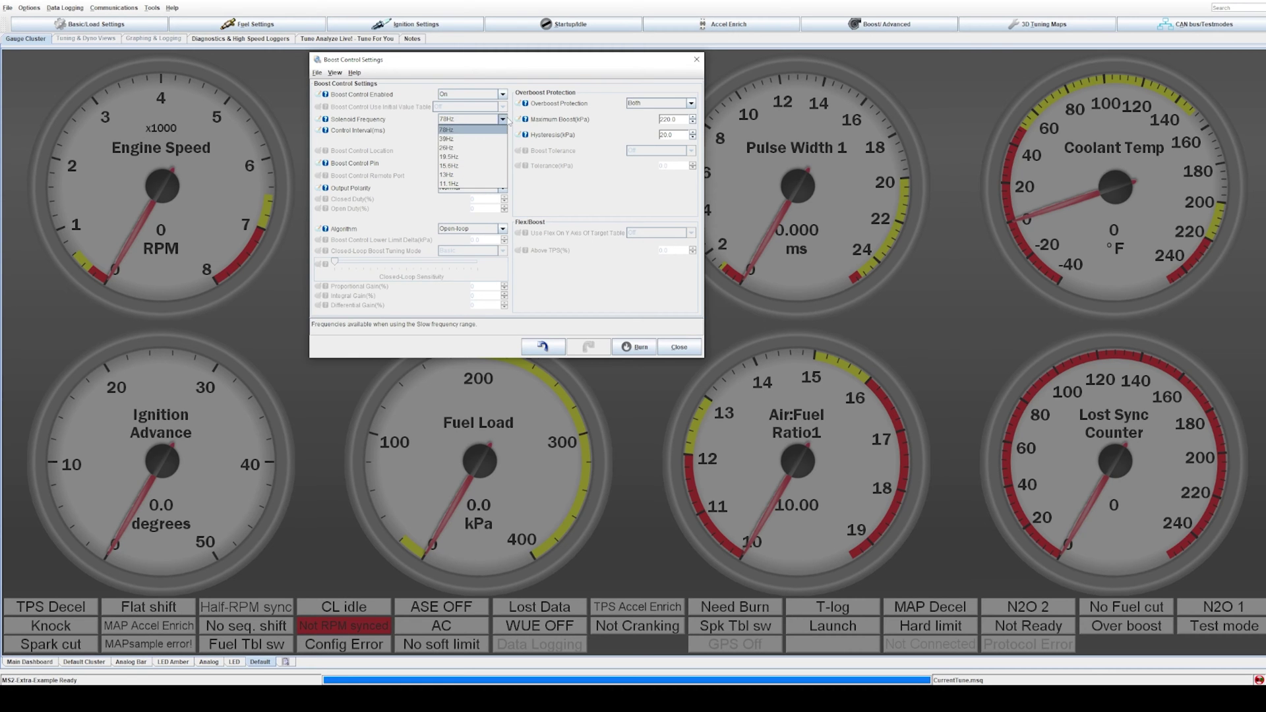
- Choose 19.5Hz as the boost solenoid frequency
click(478, 163)
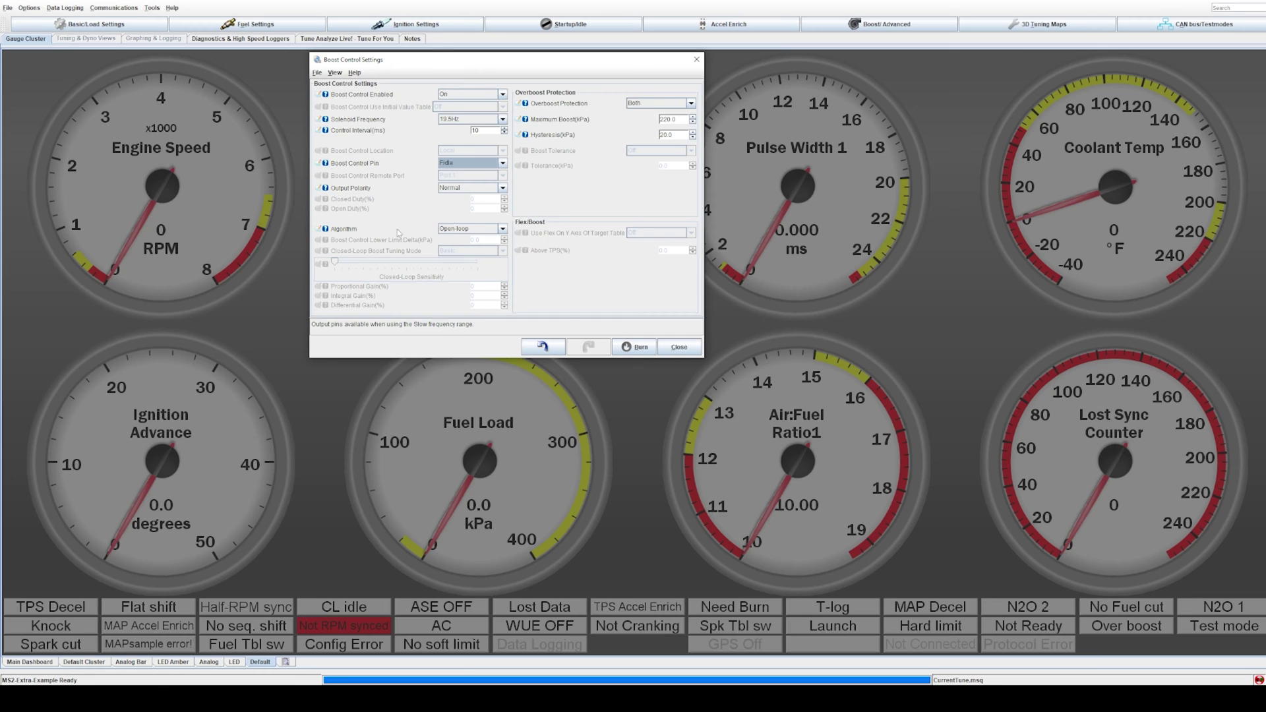
click(466, 230)
click(466, 236)
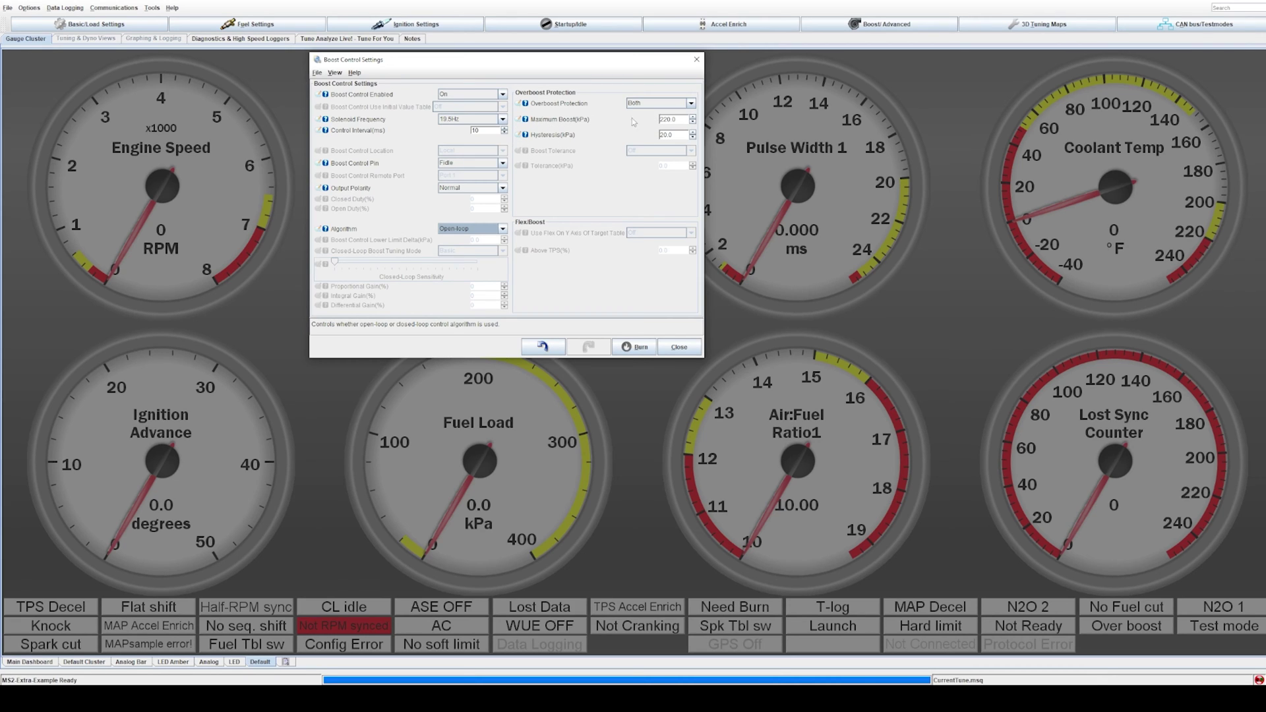
click(677, 120)
- Set overboost hysteresis to 20 kPa and the maximum boost limit to 200 kPa, replacing 220
text(20)
drag(679, 119, 659, 119)
text(21)
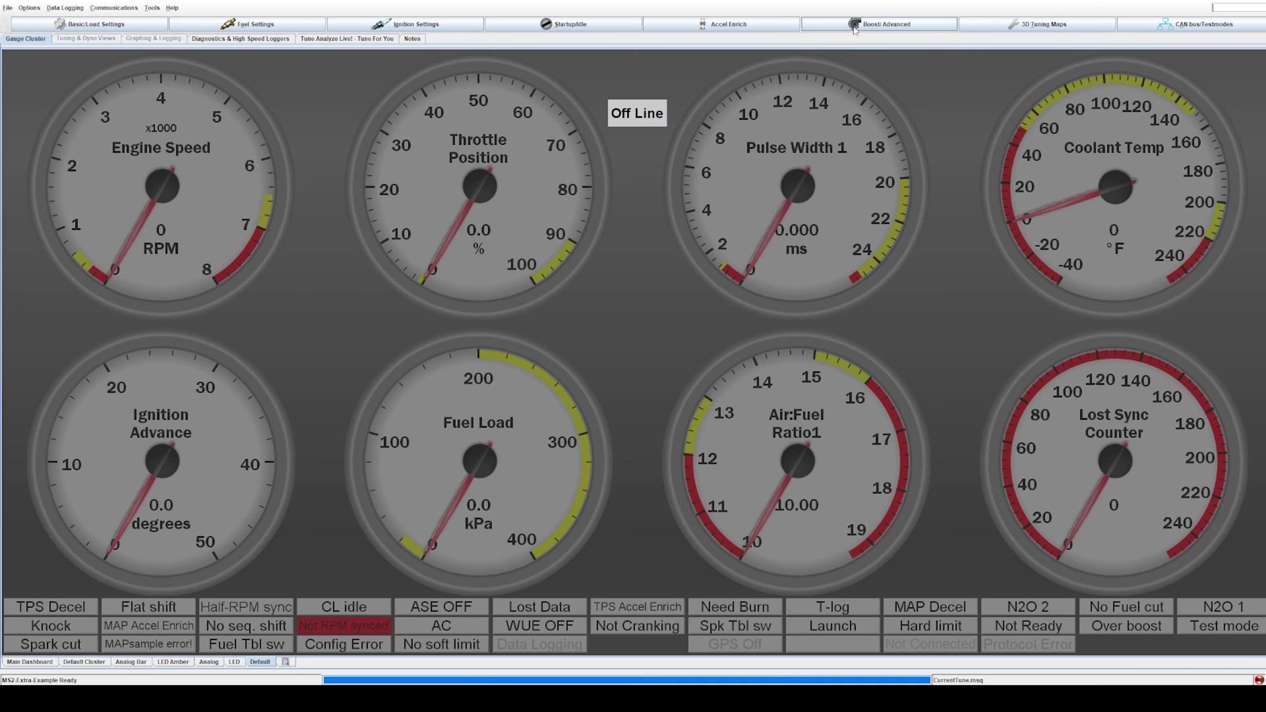
click(855, 27)
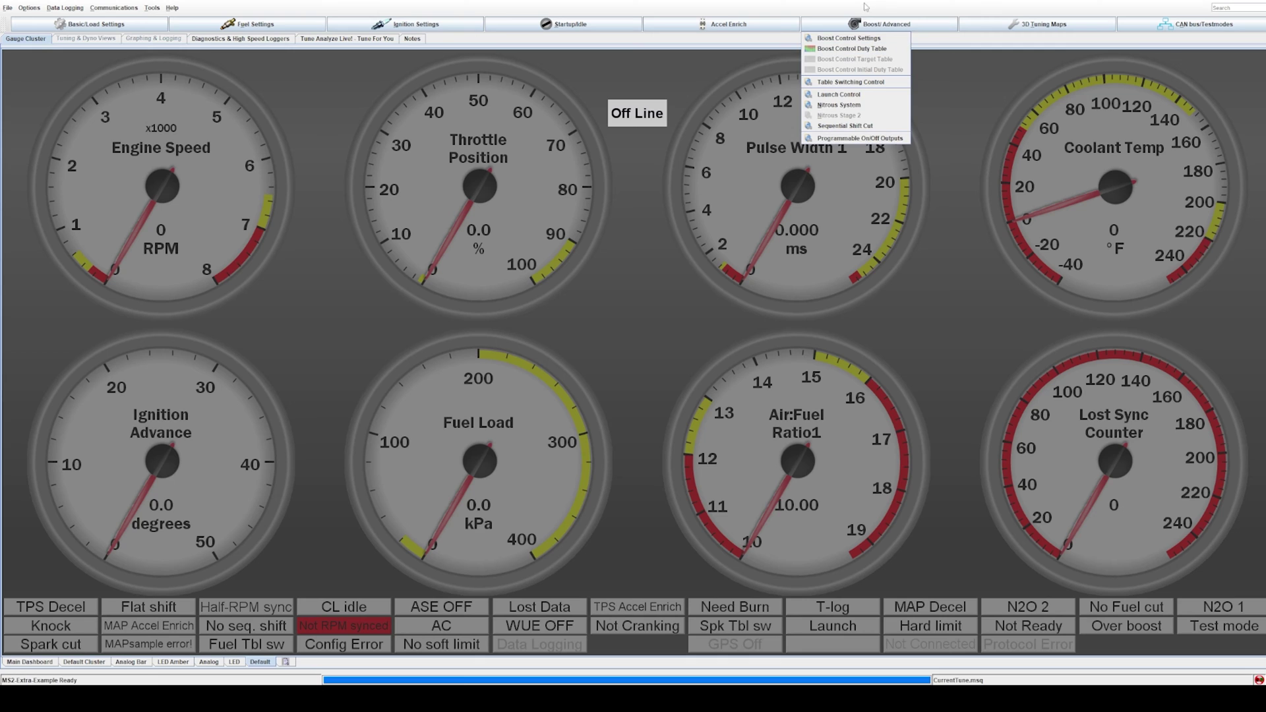
click(854, 49)
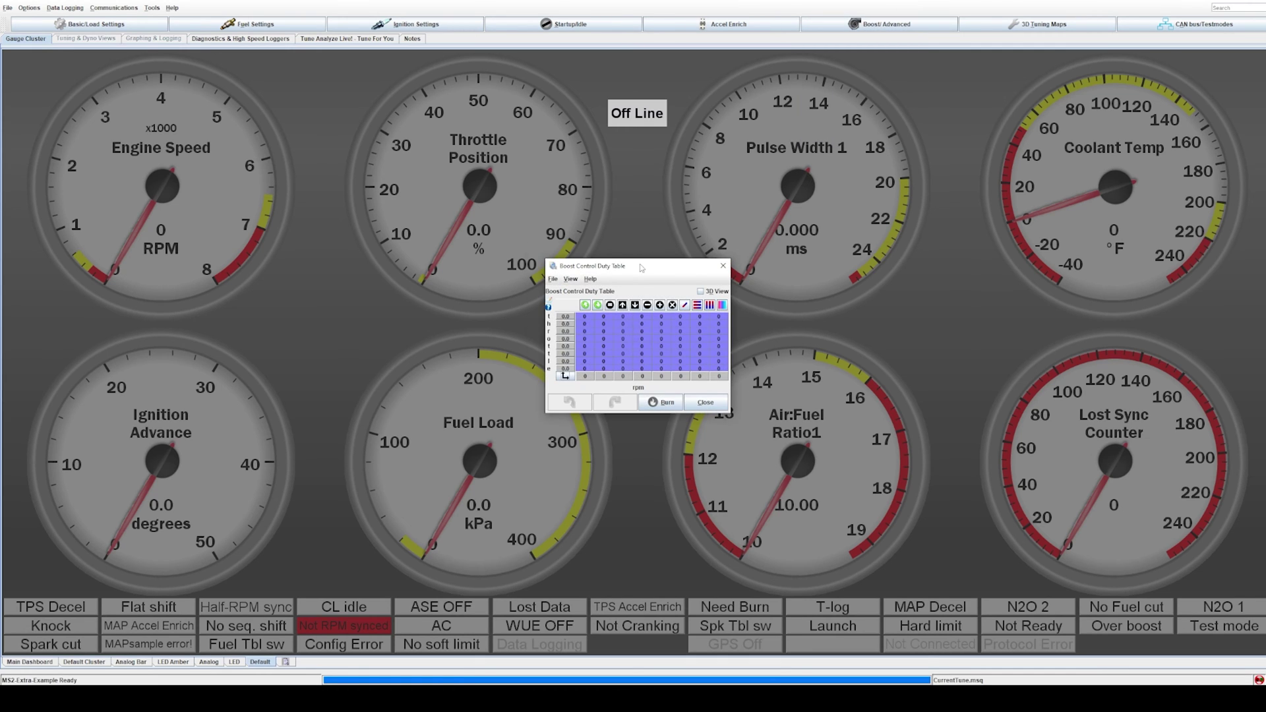
drag(642, 266, 527, 182)
drag(616, 331, 919, 469)
drag(661, 178, 590, 166)
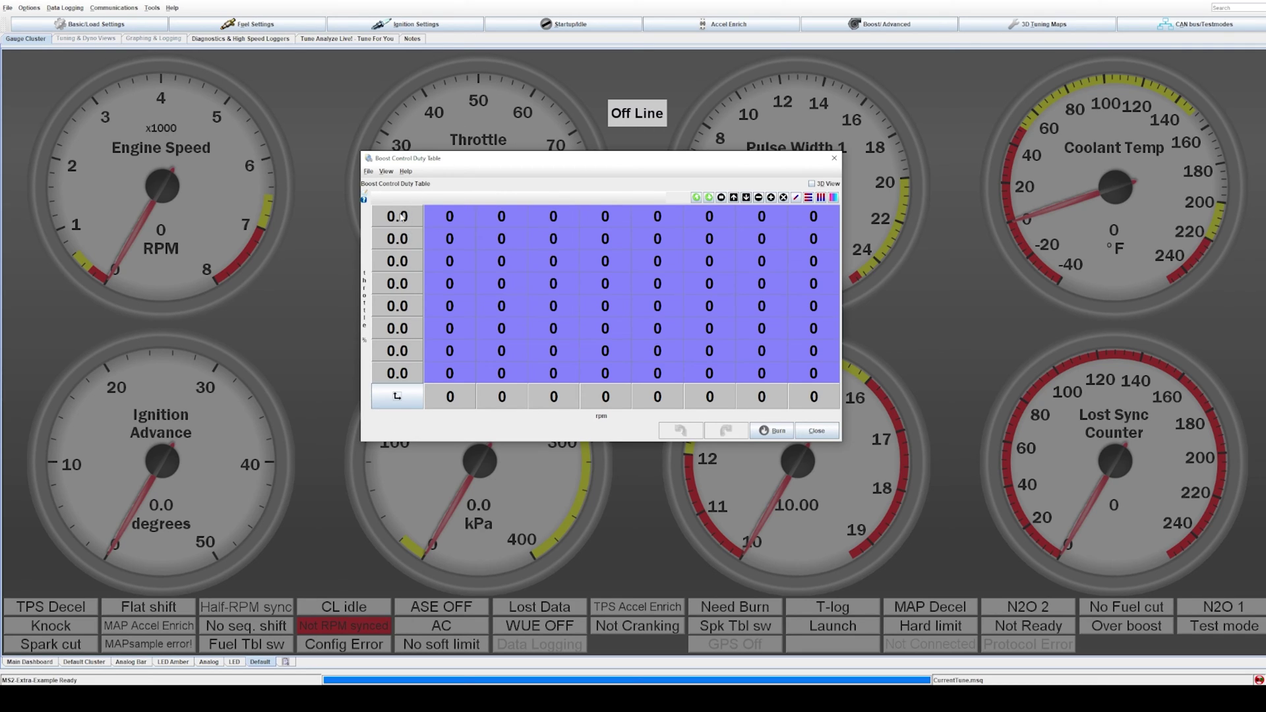
click(403, 398)
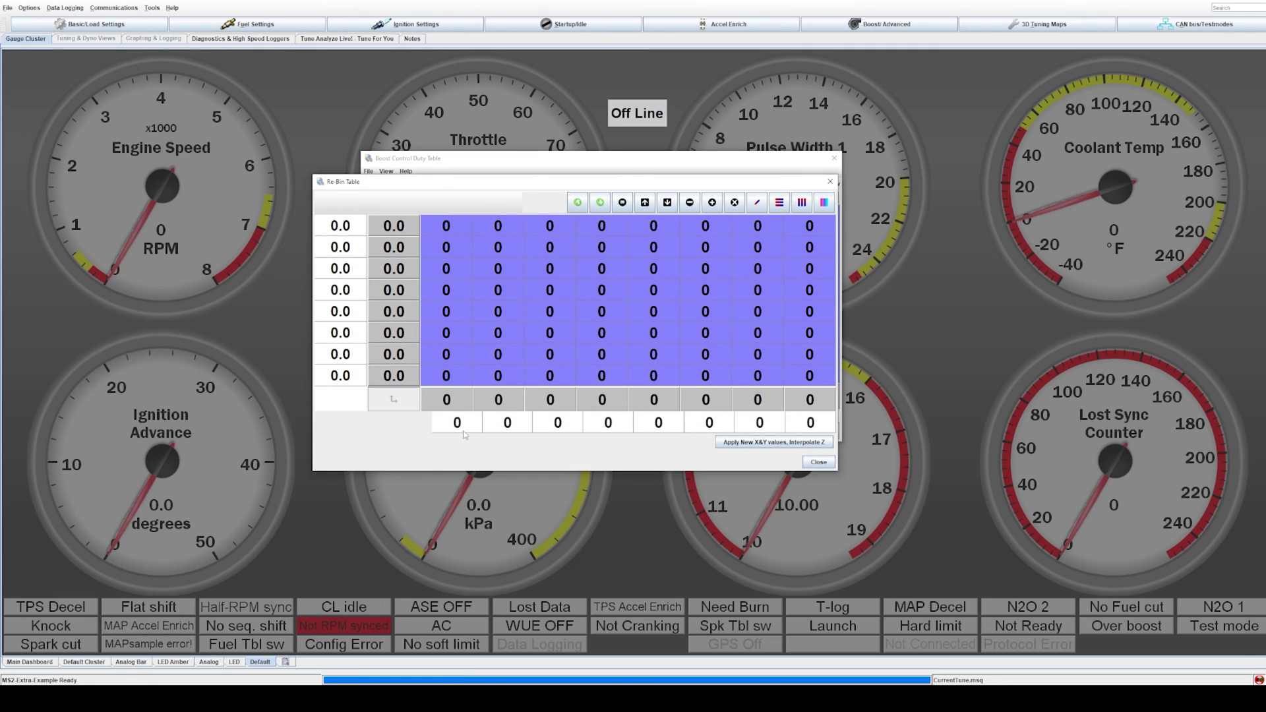
- Enter the rpm axis values 1000, 2000, 3000, 4000, 5000, 6000, 7000 and 8000
click(464, 430)
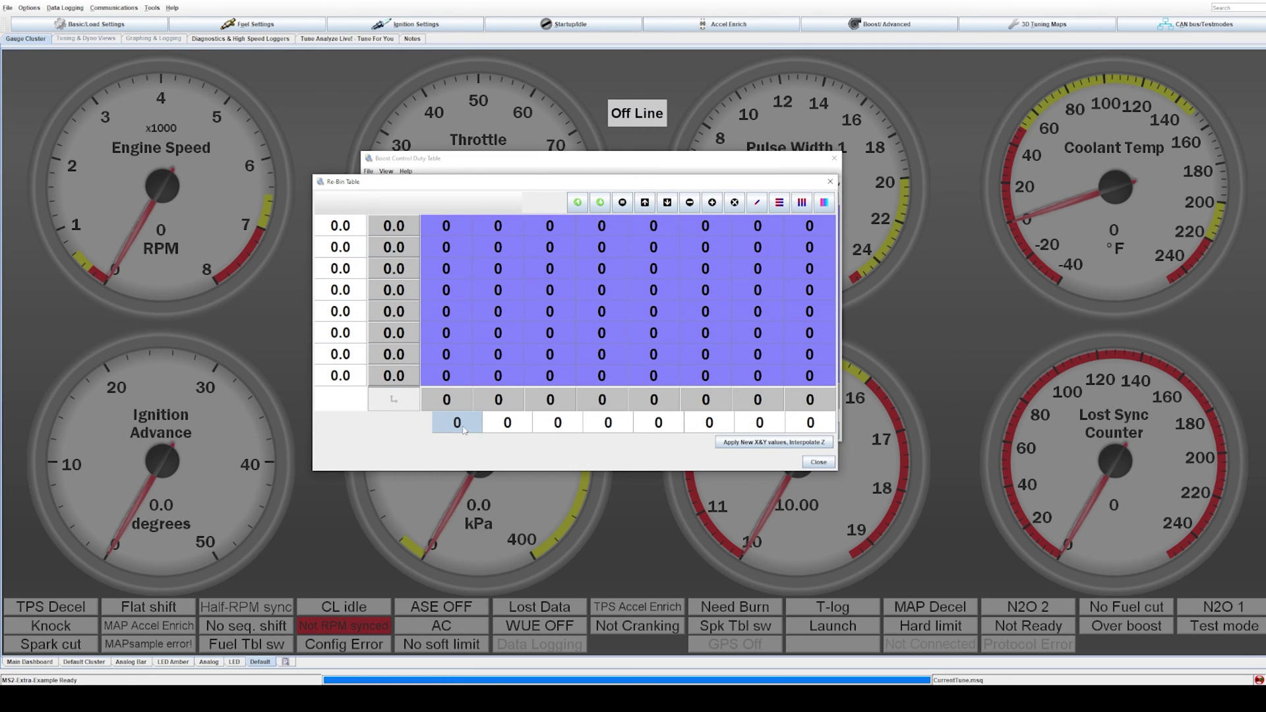
text(1000)
key(Tab)
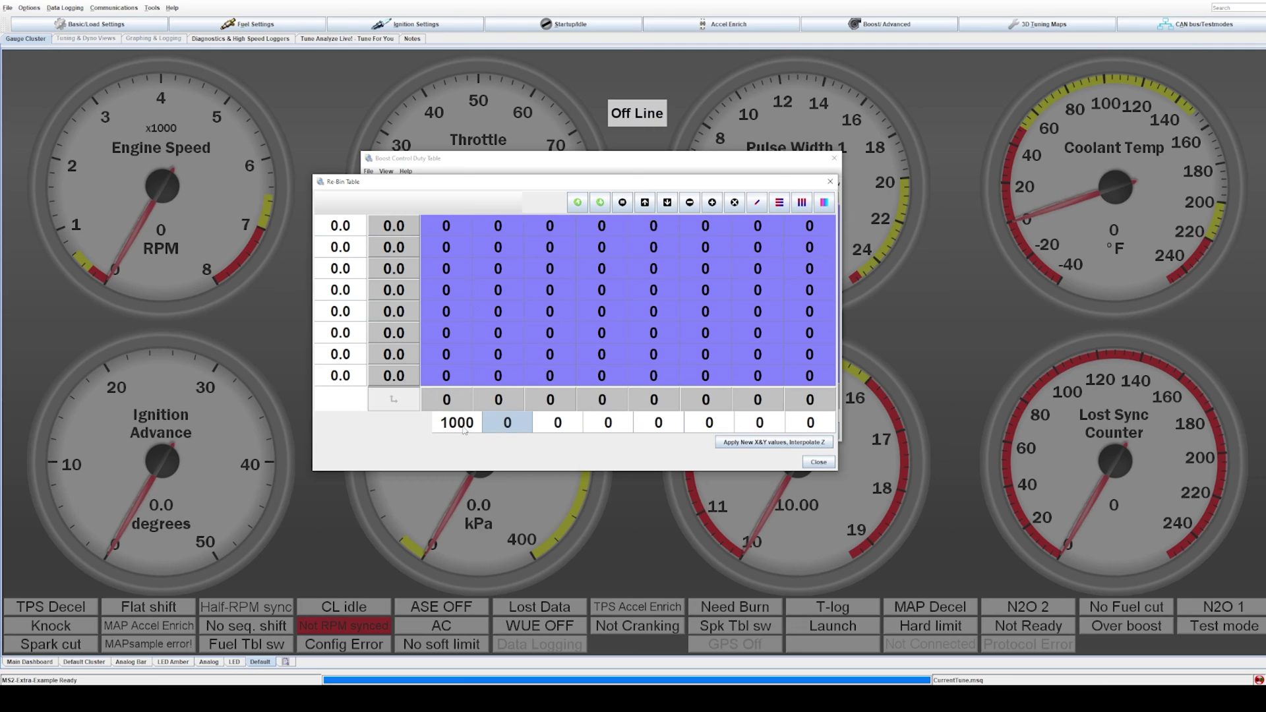
text(2000)
key(Tab)
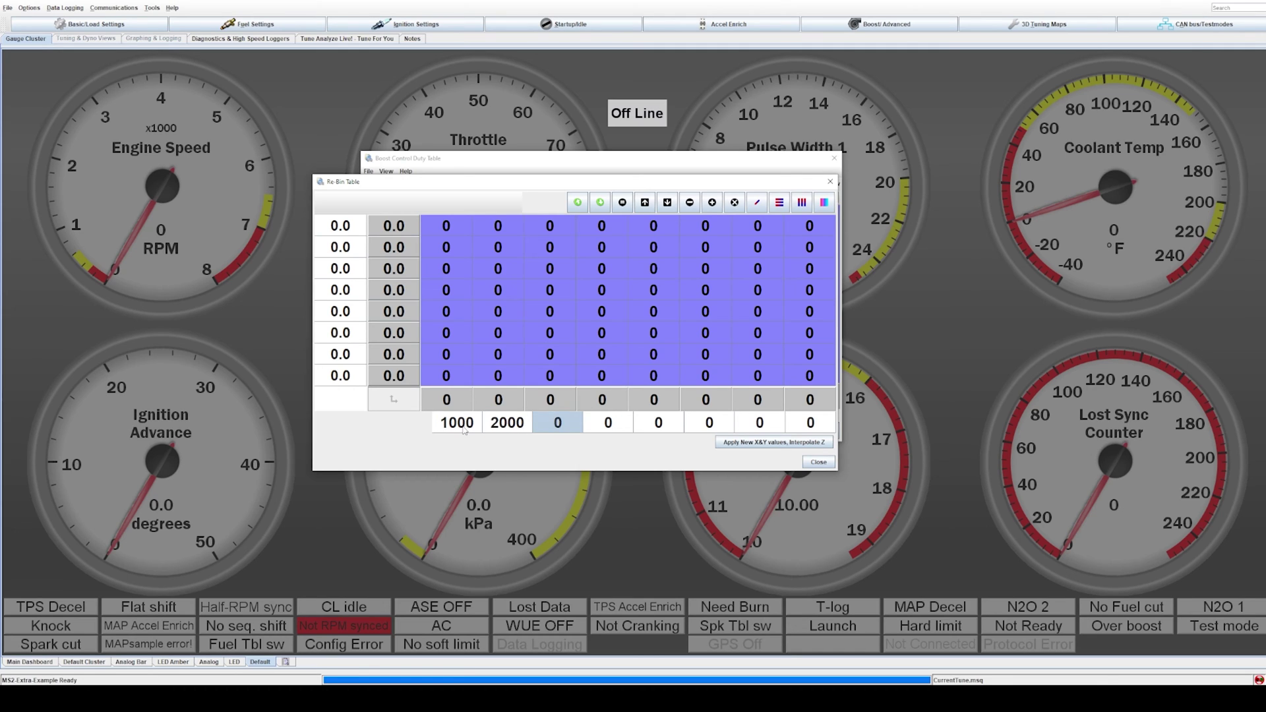
text(3000)
key(Tab)
text(4000)
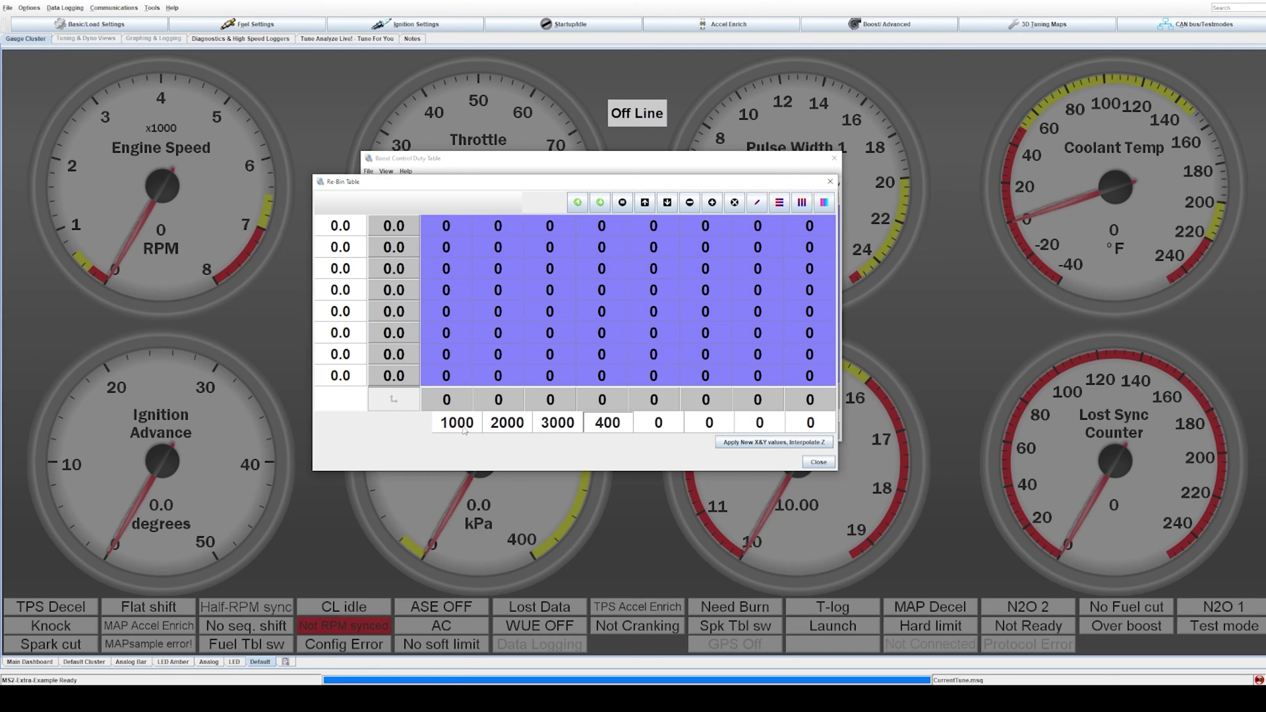
key(Tab)
text(5000)
key(Tab)
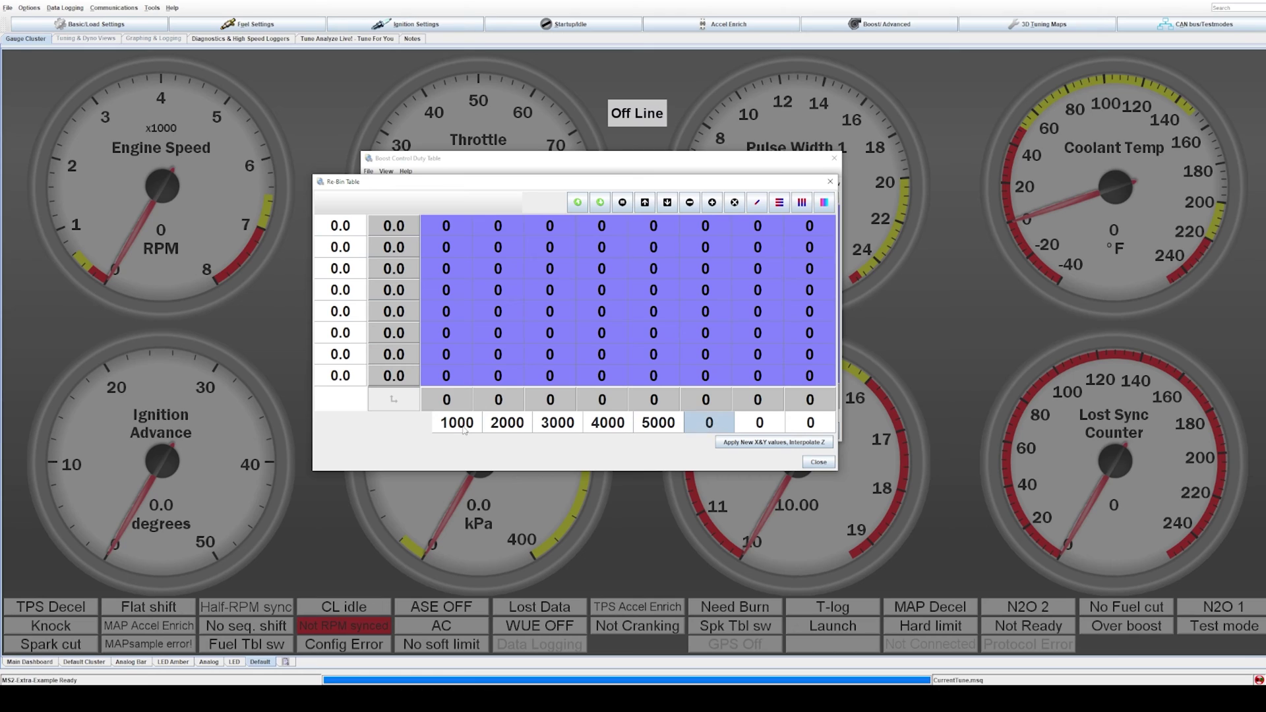
text(56)
key(BackSpace)
key(BackSpace)
text(6000)
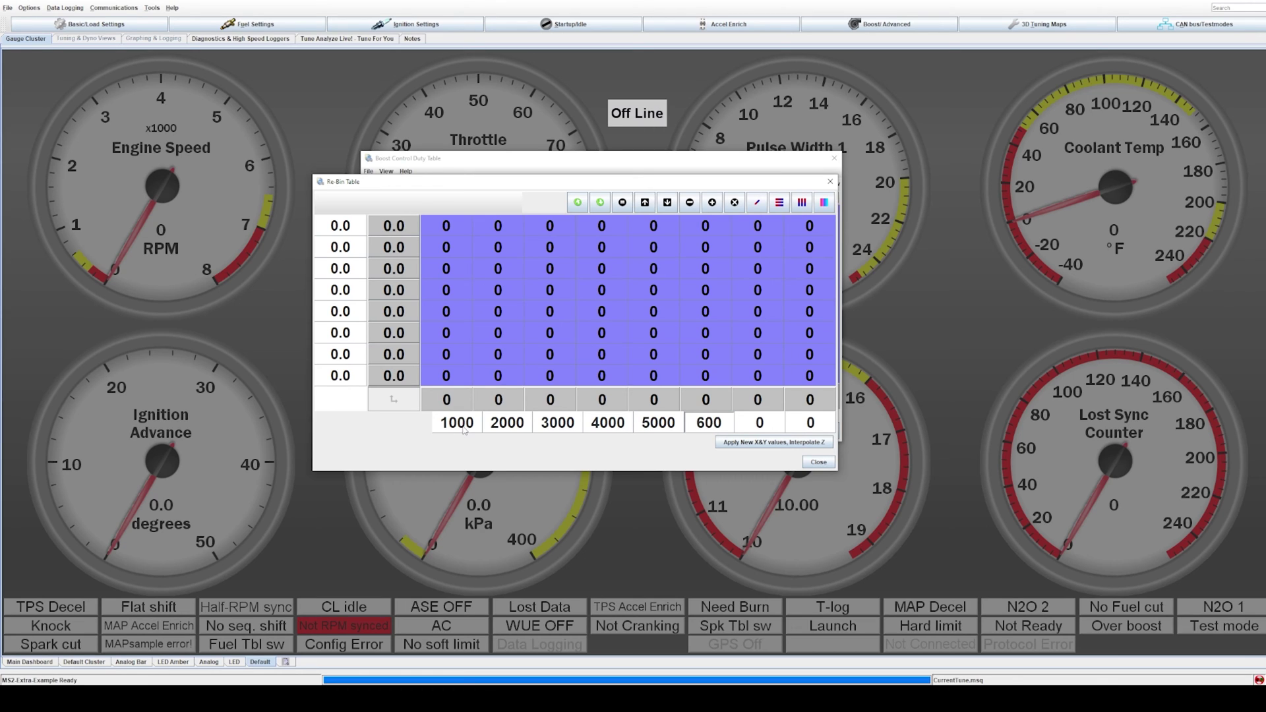
key(Tab)
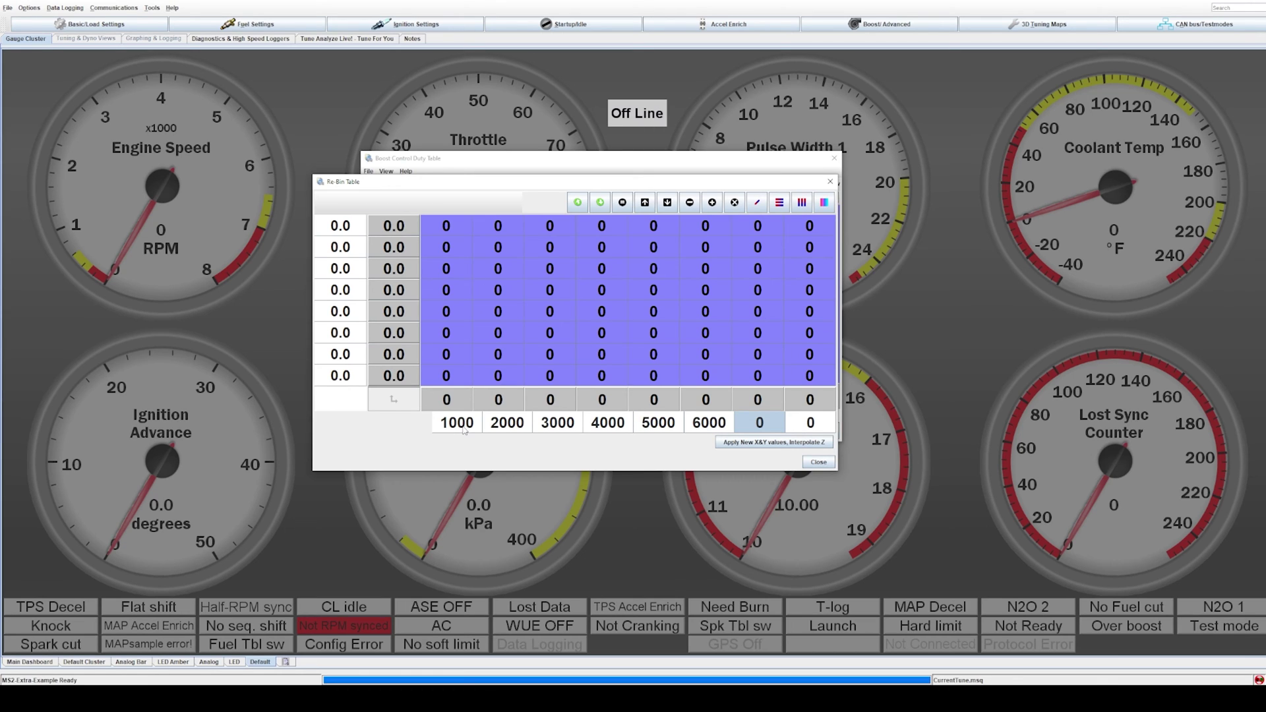
text(7000)
key(Tab)
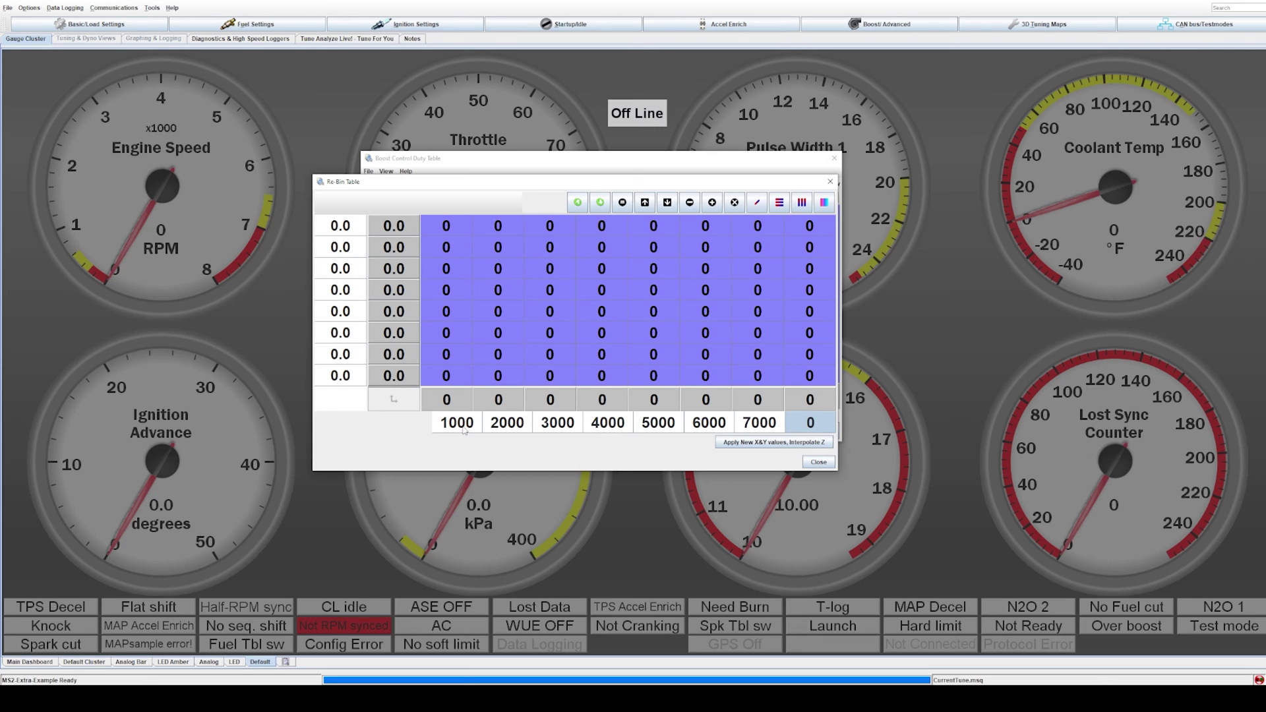
text(8000)
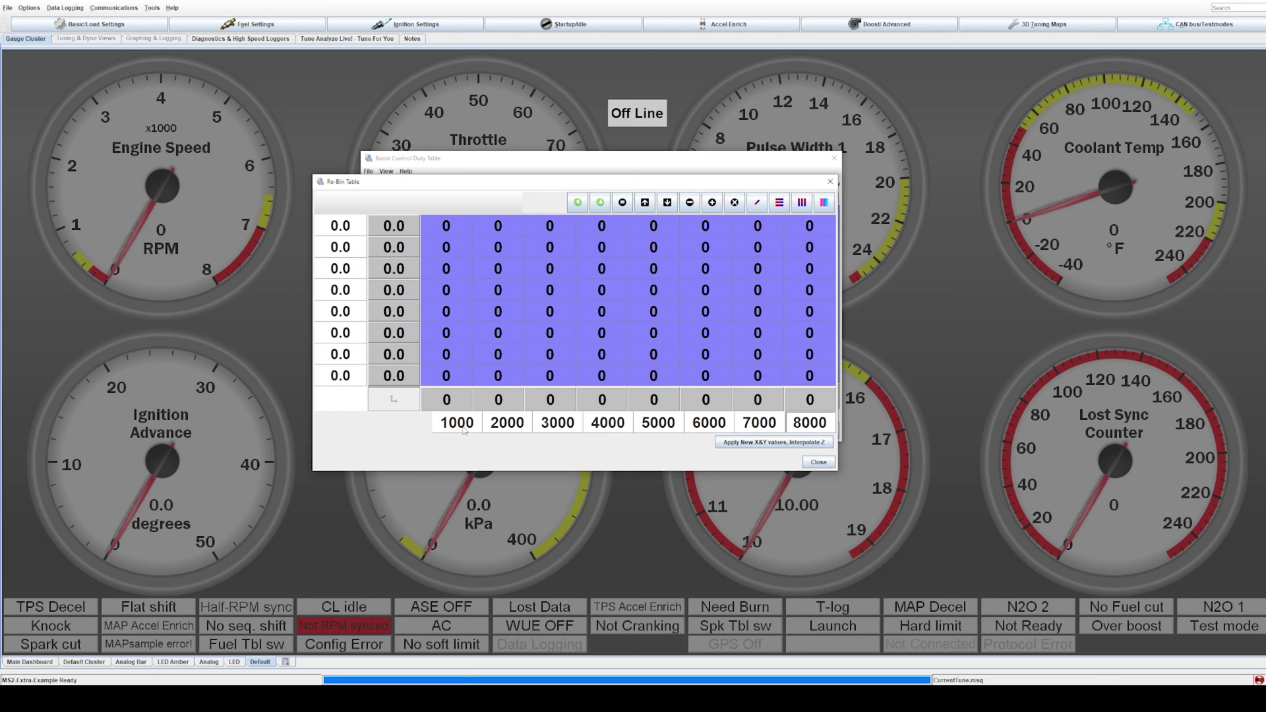
- Enter throttle axis values 100, 80, 70, 60, 50, 40, 30, 20 and apply the new axes
click(349, 224)
text(100)
click(360, 249)
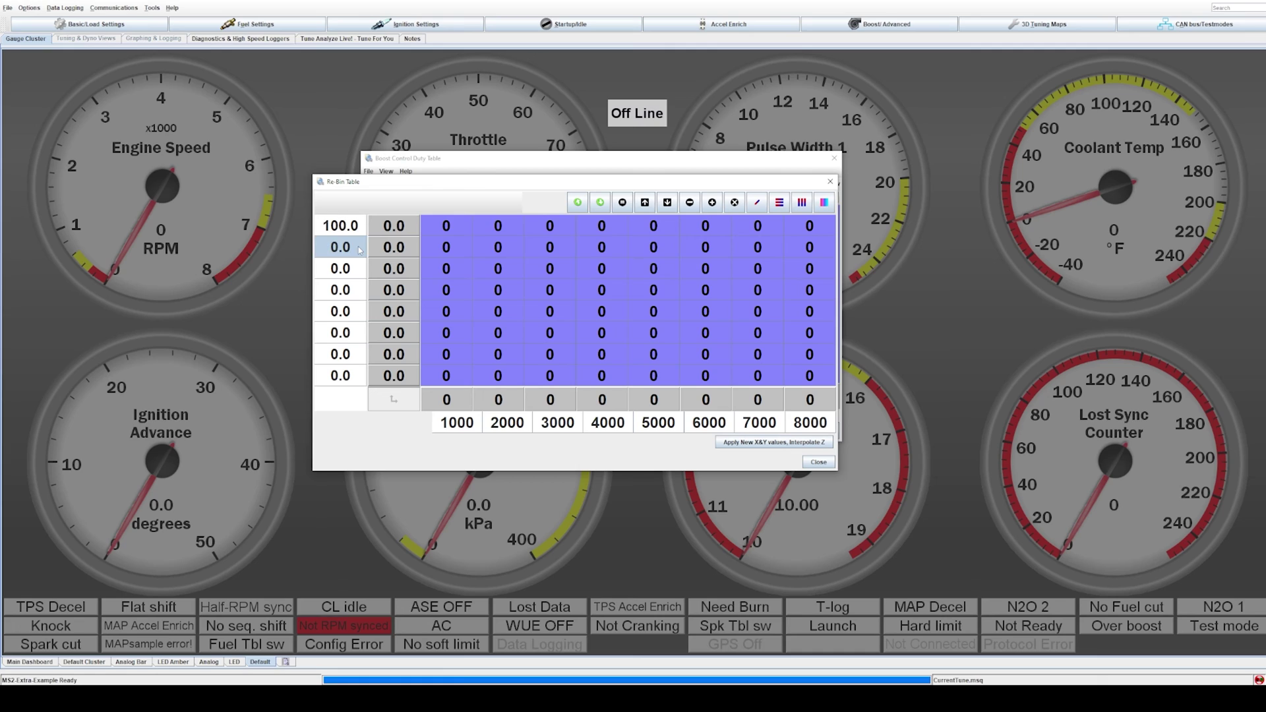
text(80)
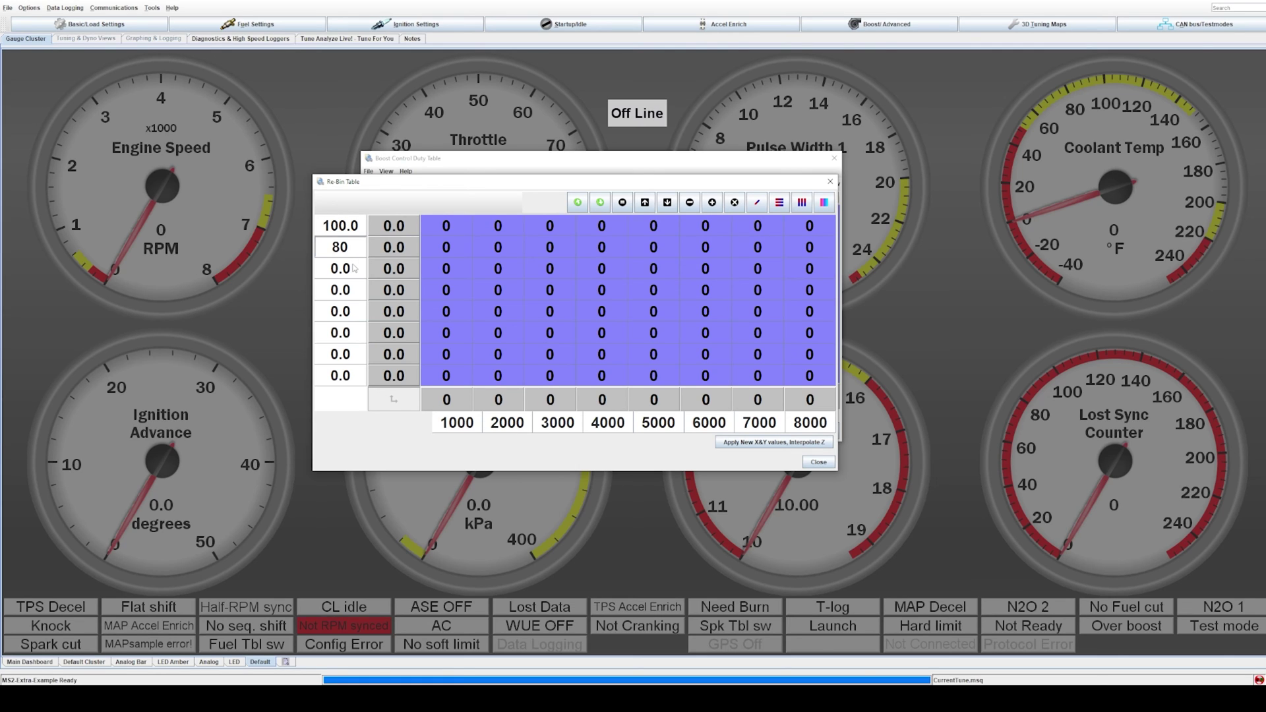
click(354, 267)
text(70)
key(Return)
text(60)
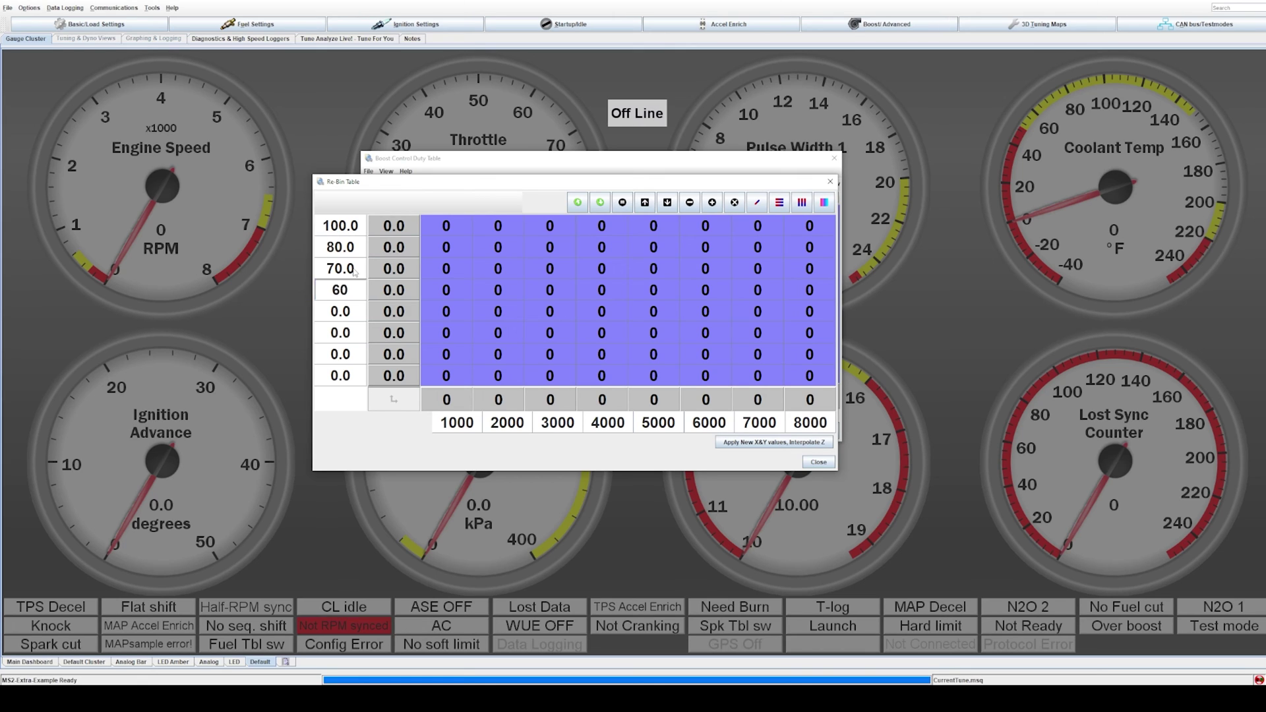
key(Return)
text(50)
key(Return)
text(40)
key(Return)
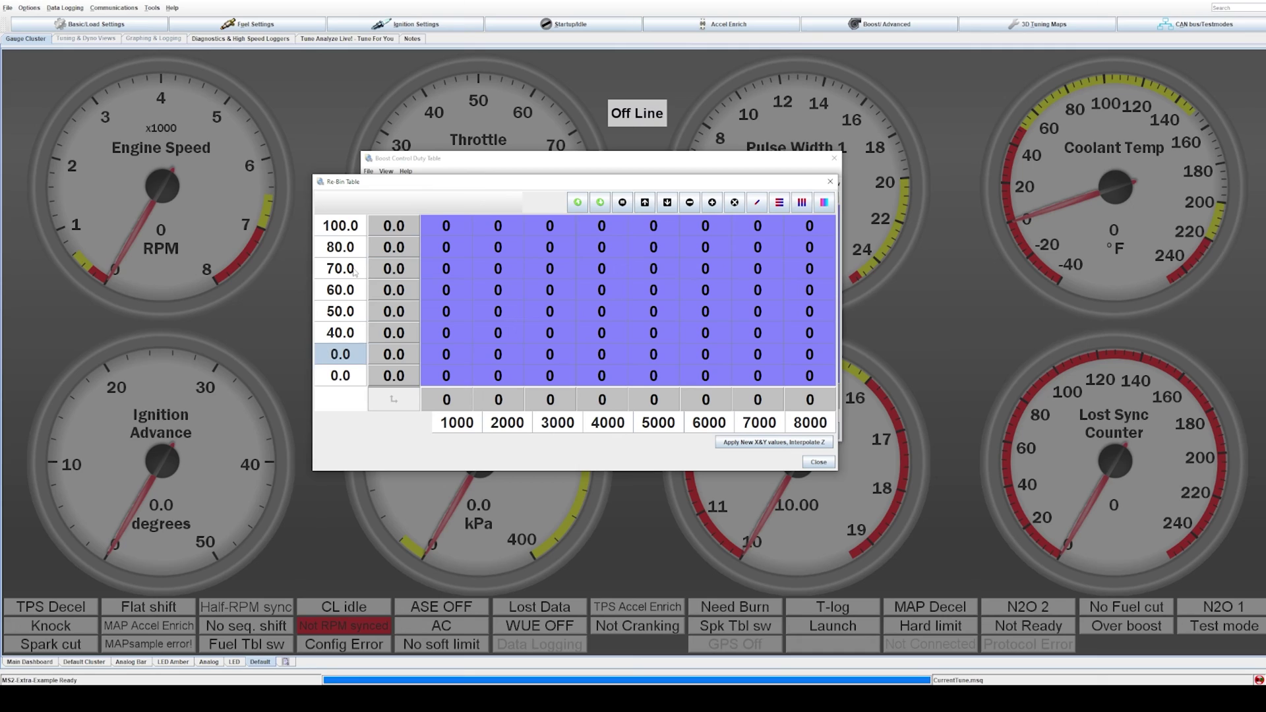
text(30)
key(Return)
text(20)
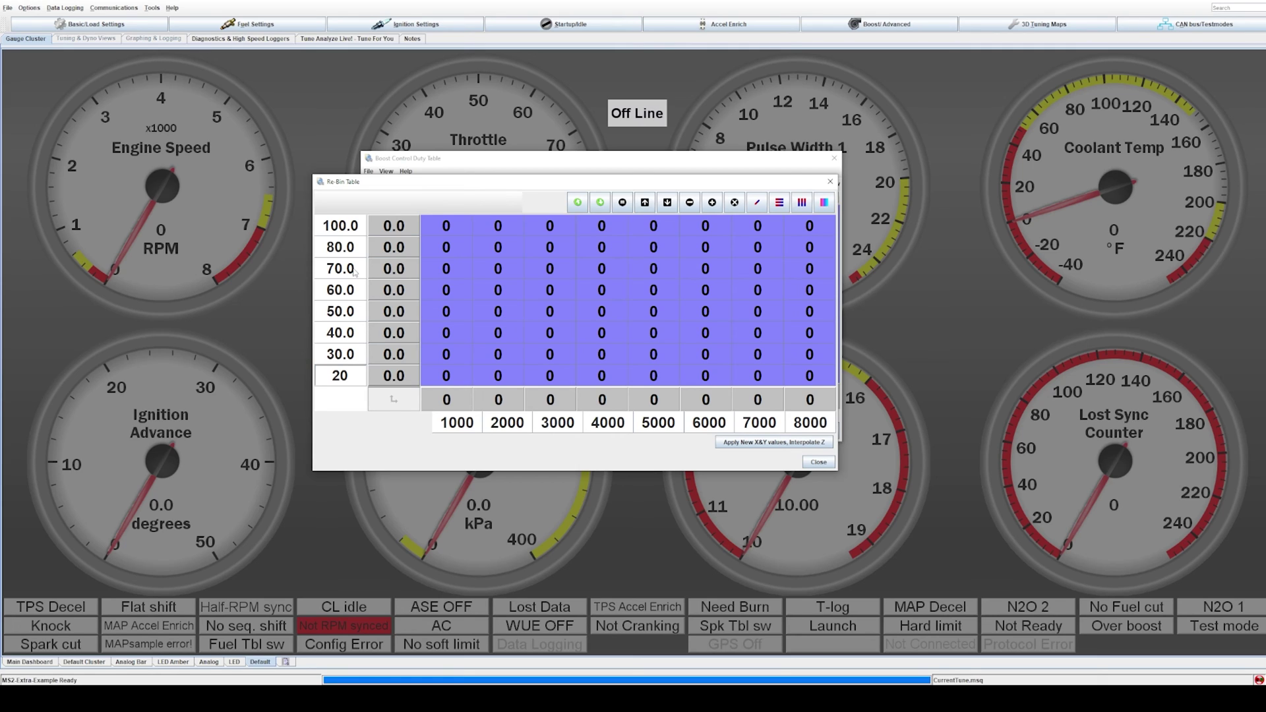
key(Return)
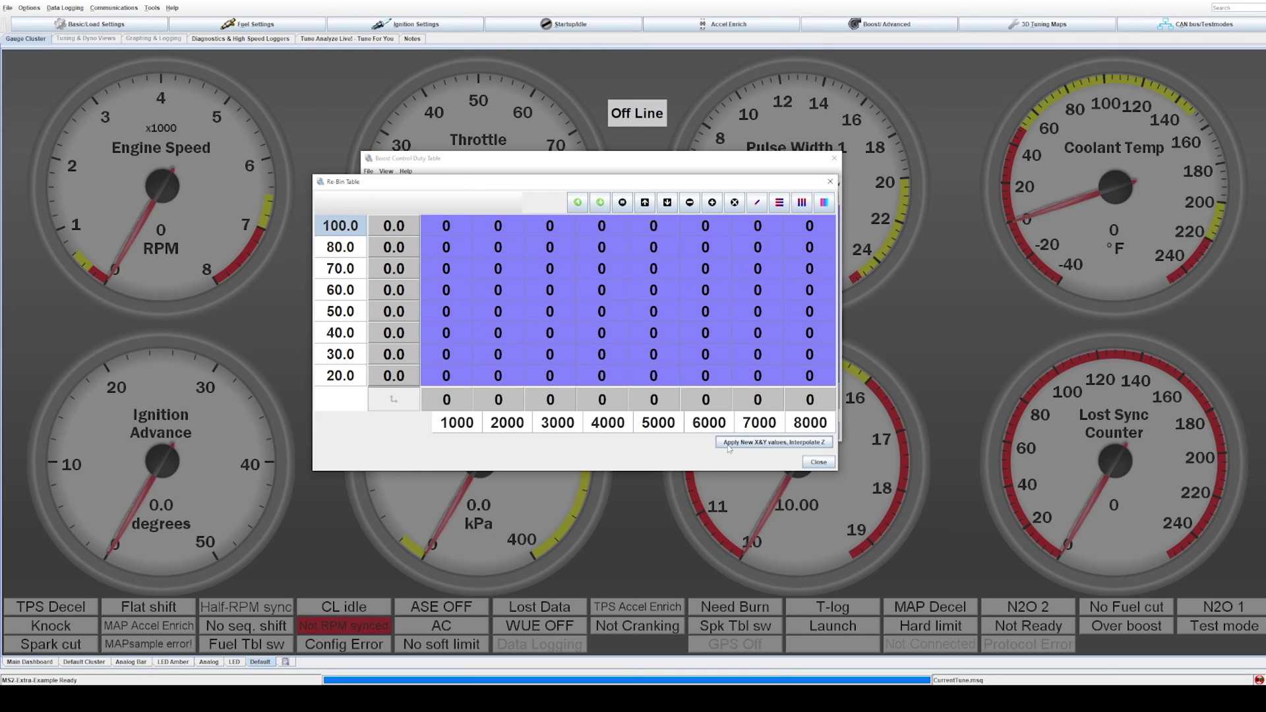
click(775, 448)
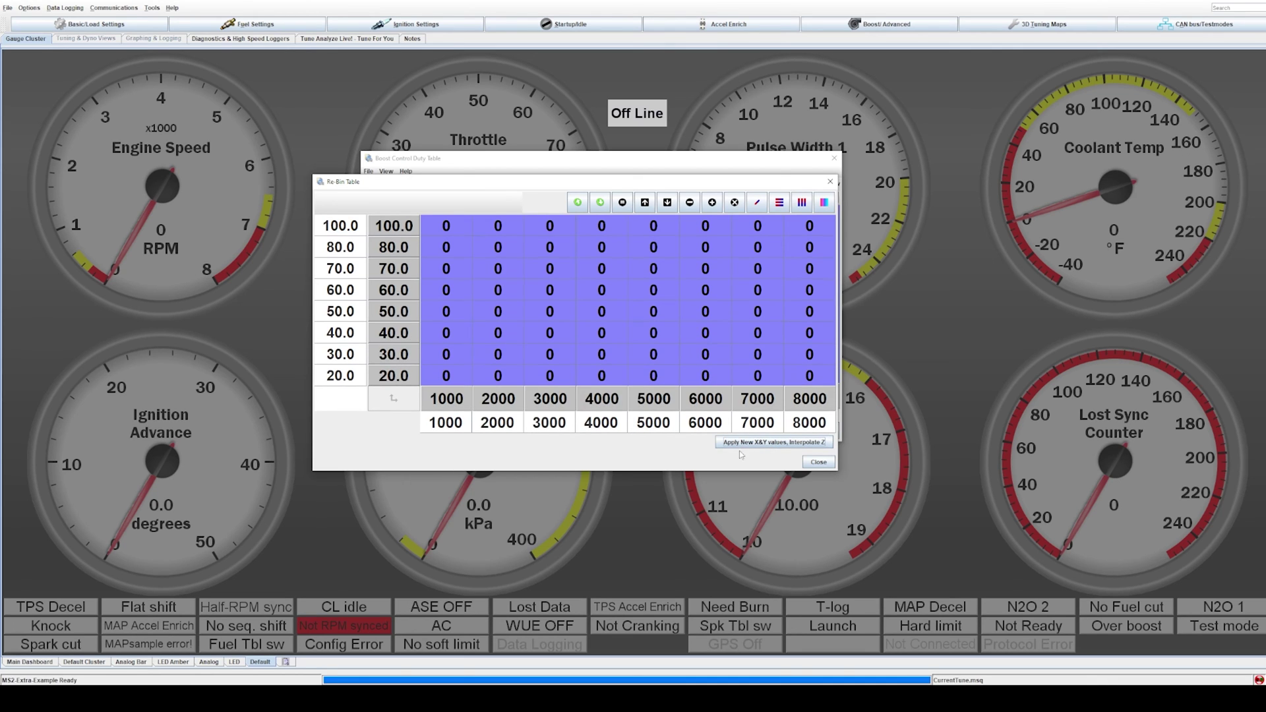
click(818, 462)
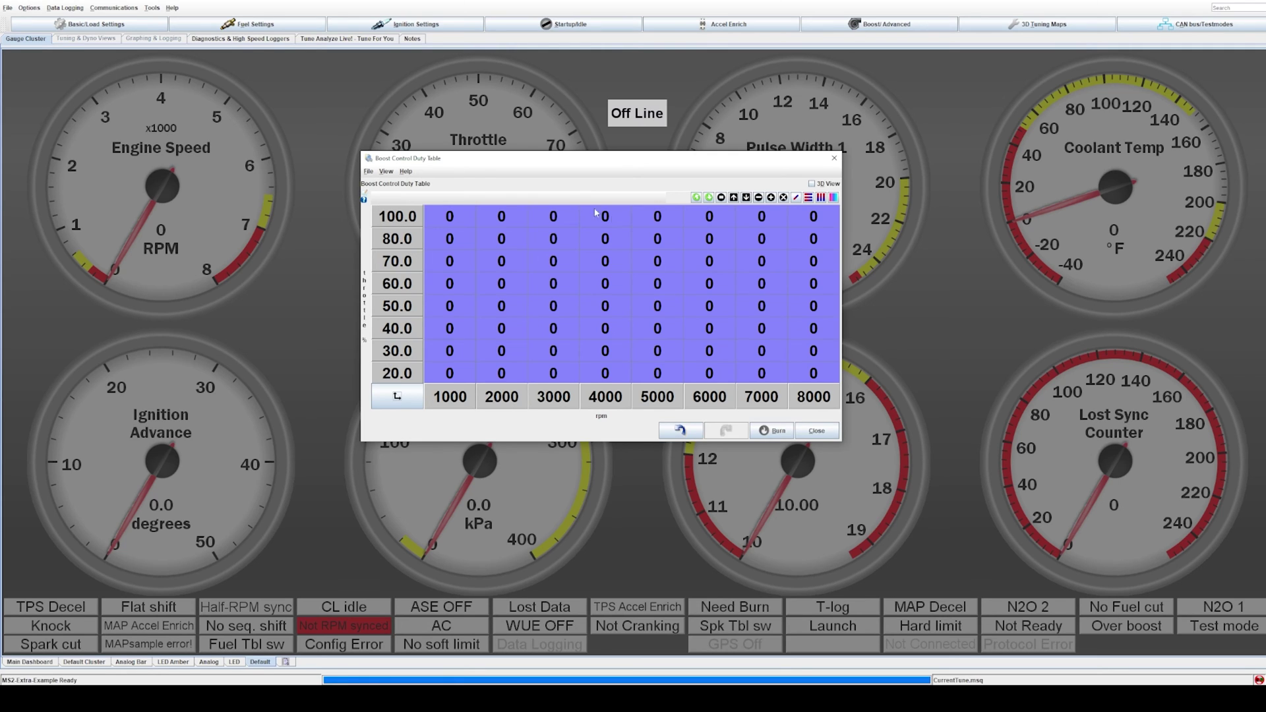
- Select the duty cells from 100 throttle at 3000 rpm to 70 throttle at 8000 rpm
drag(553, 215, 795, 268)
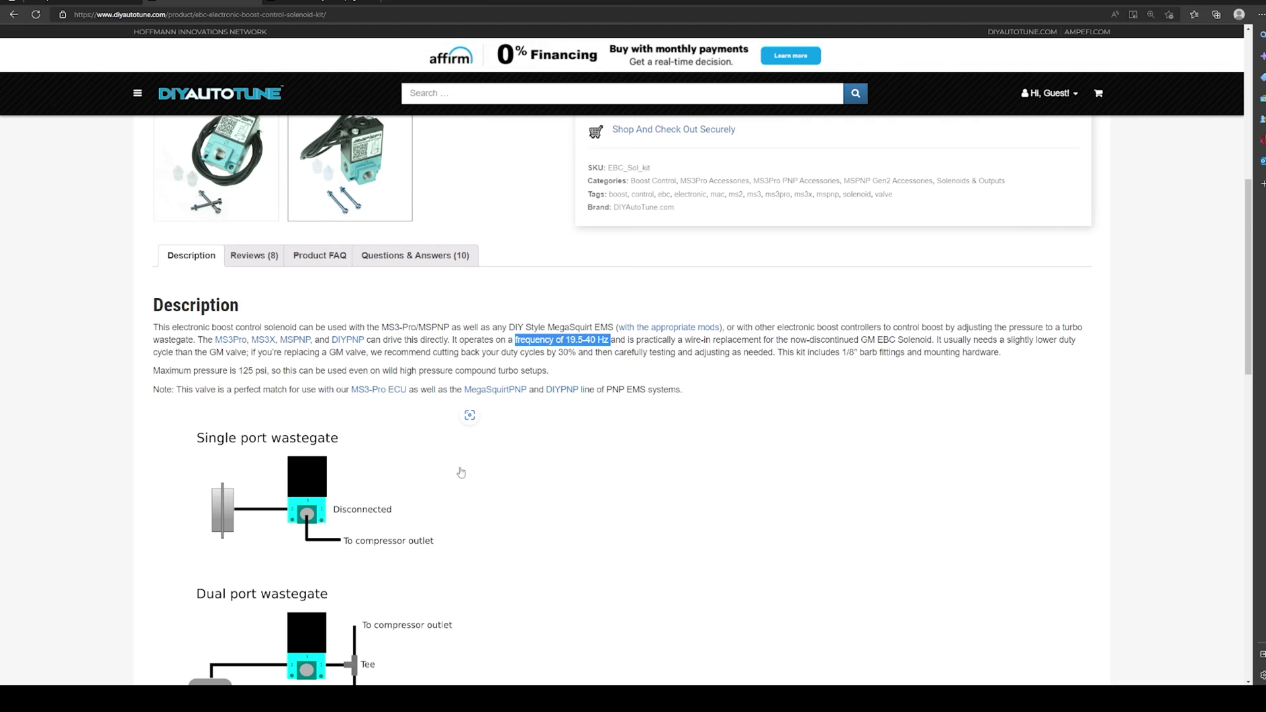
scroll(461, 472, down, 10)
scroll(459, 492, up, 6)
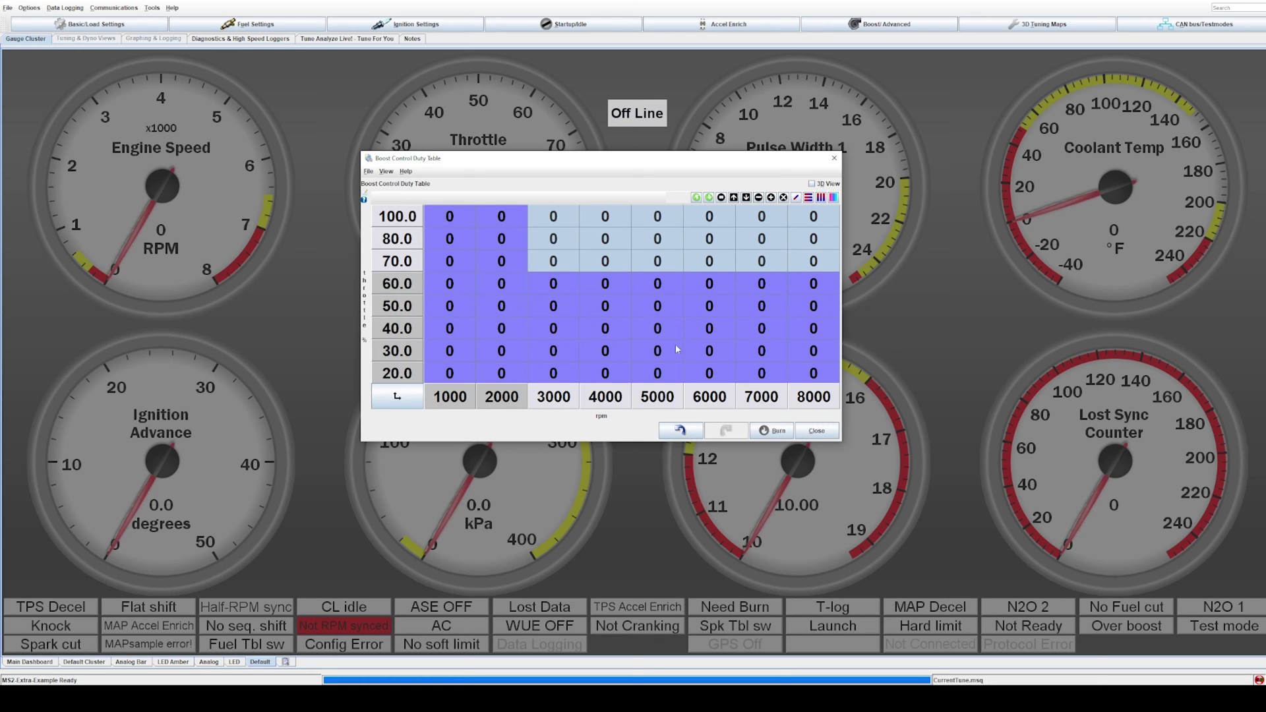
click(556, 218)
- Fill the 70–100 throttle cells from 3000 to 8000 rpm with duty value 50
drag(559, 216, 808, 270)
click(762, 306)
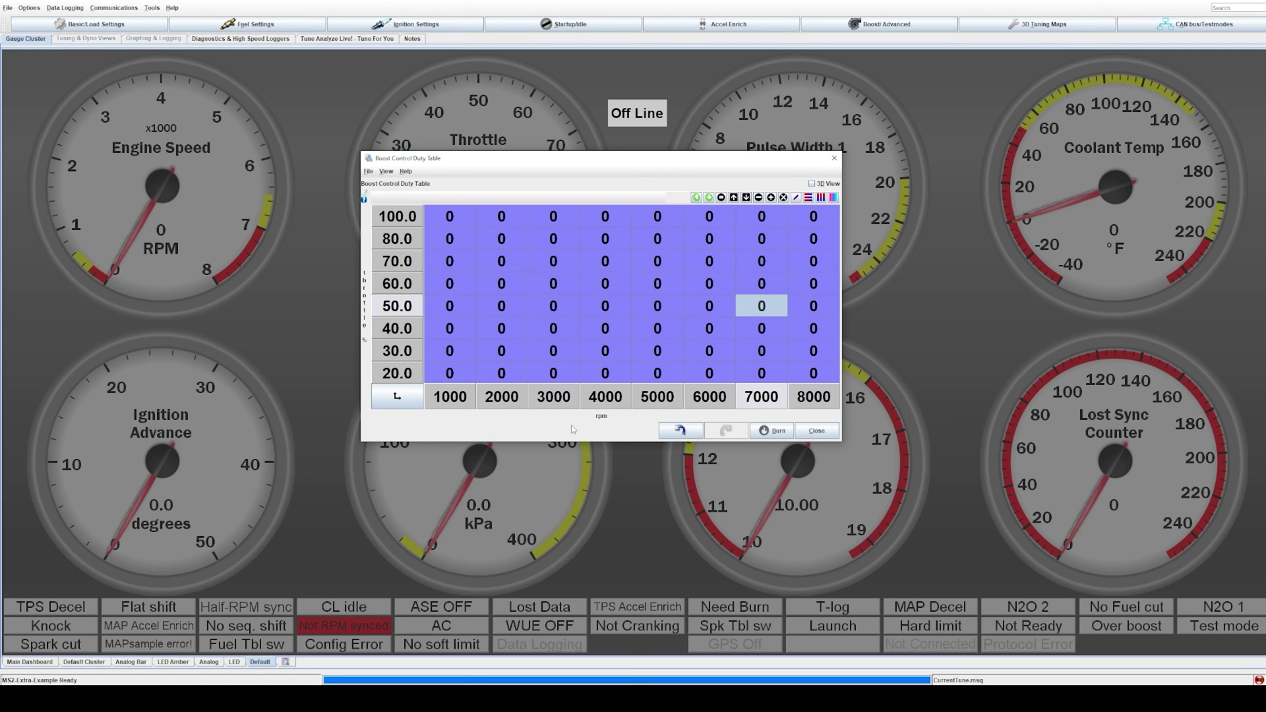
drag(564, 215, 803, 267)
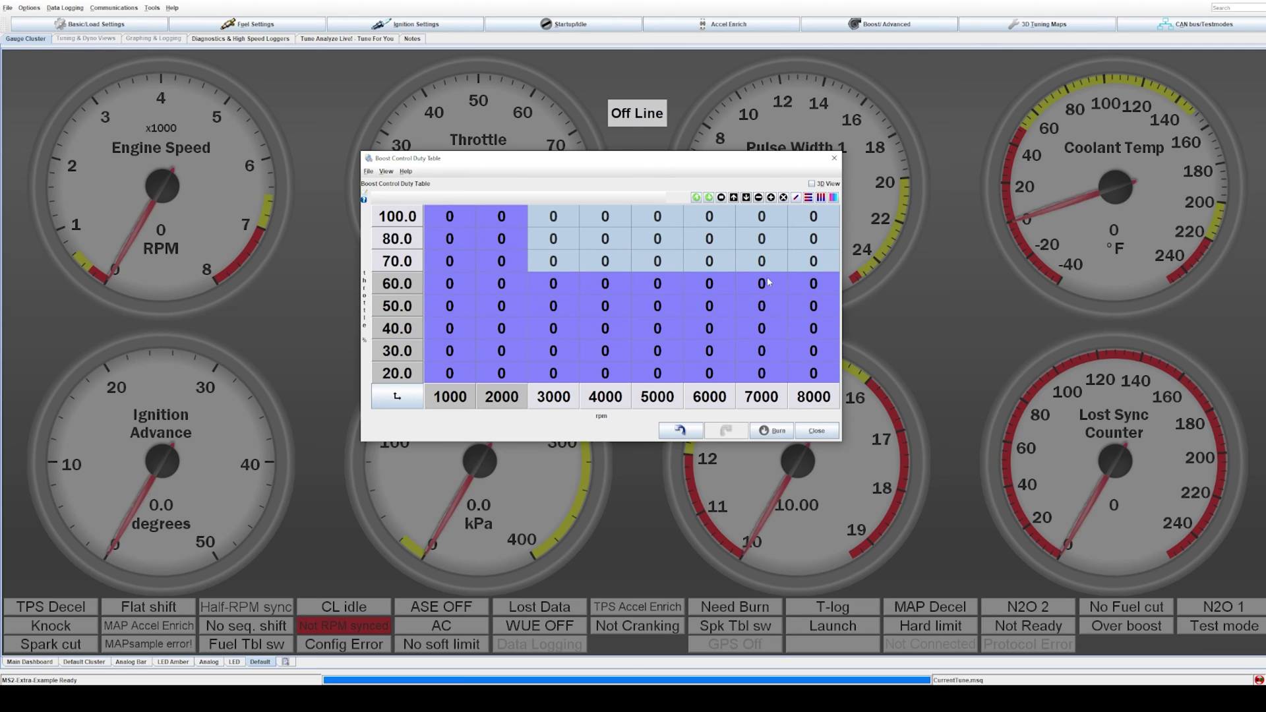
drag(597, 222, 825, 257)
key(equal)
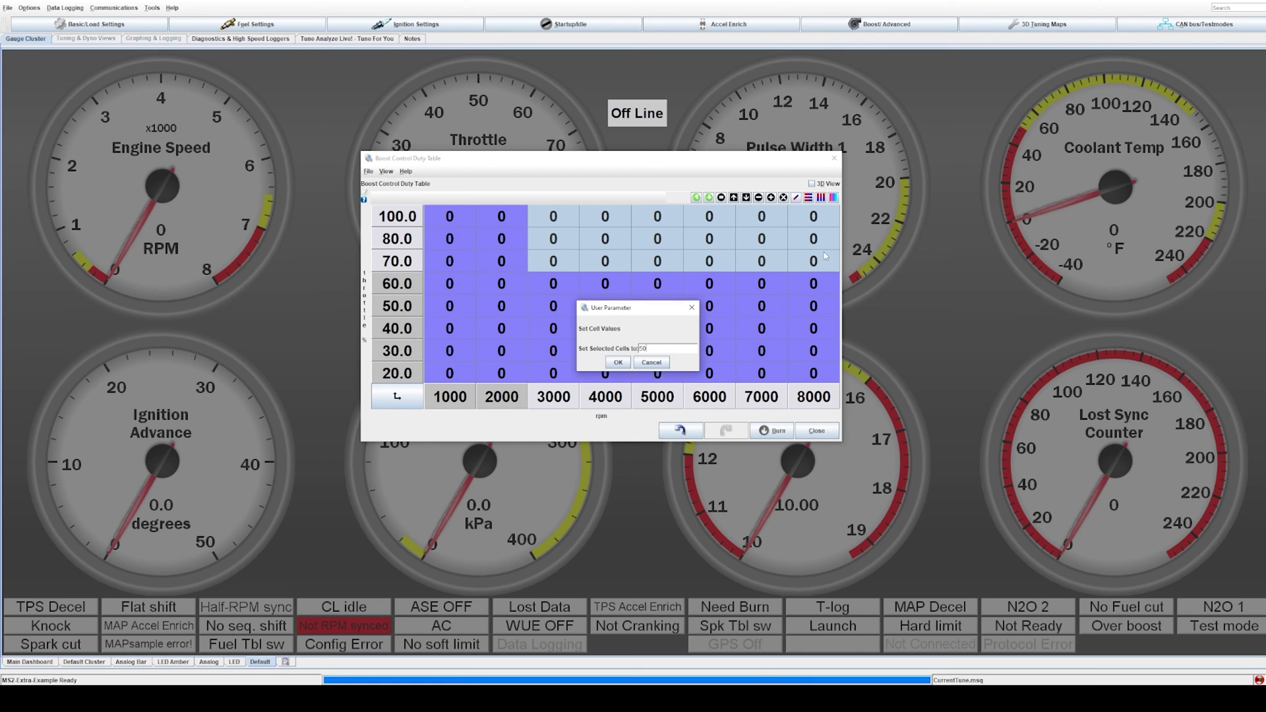
key(Return)
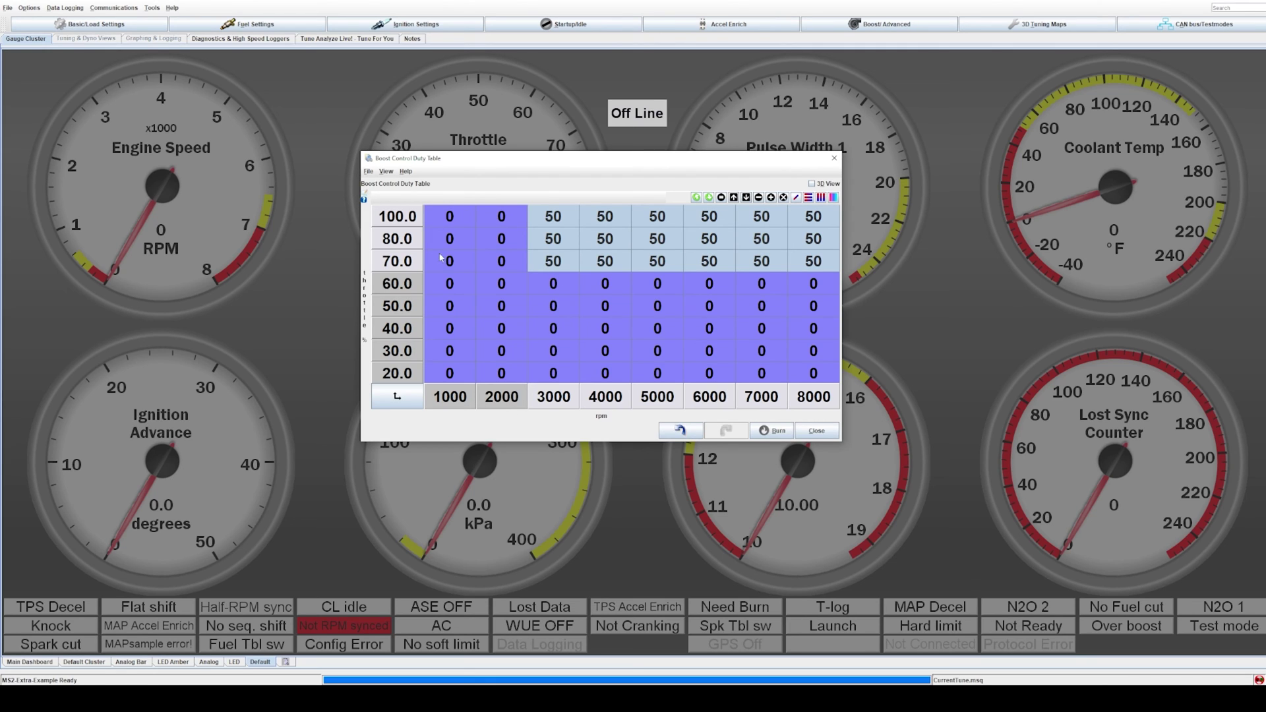
drag(501, 216, 501, 261)
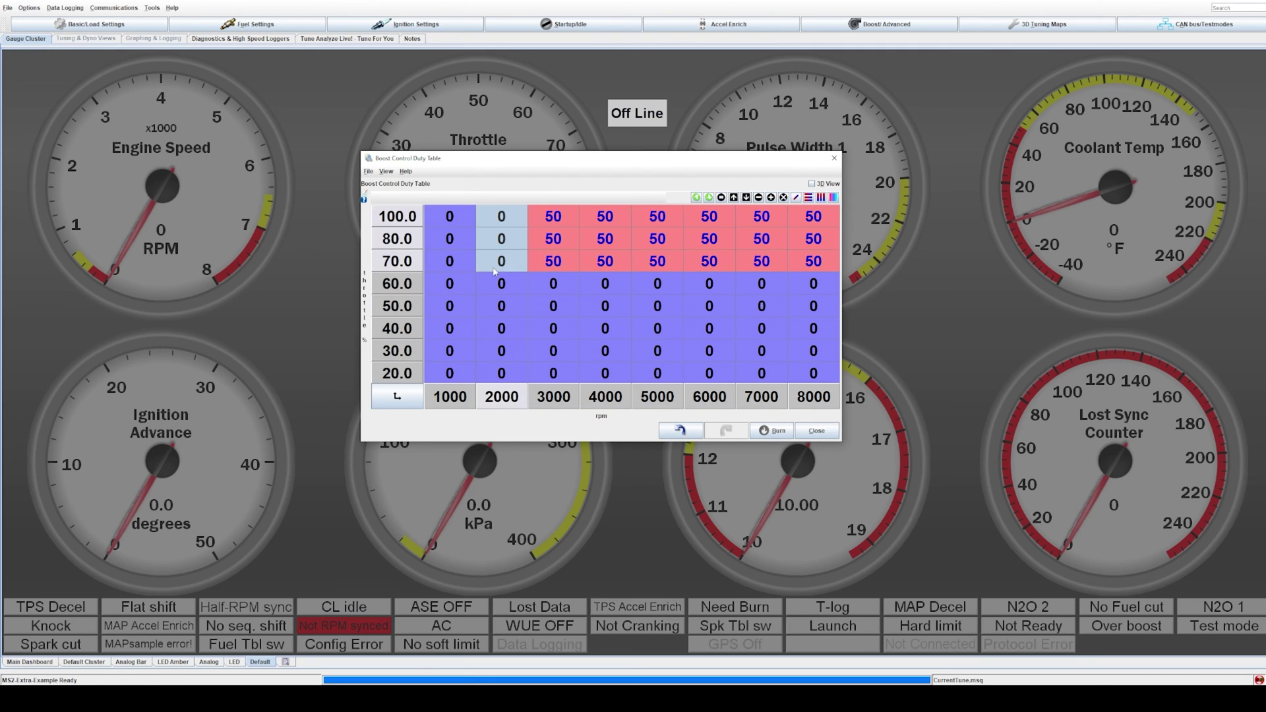
- Reset the 2000 rpm cells in the 70–100 throttle rows to 0
key(equal)
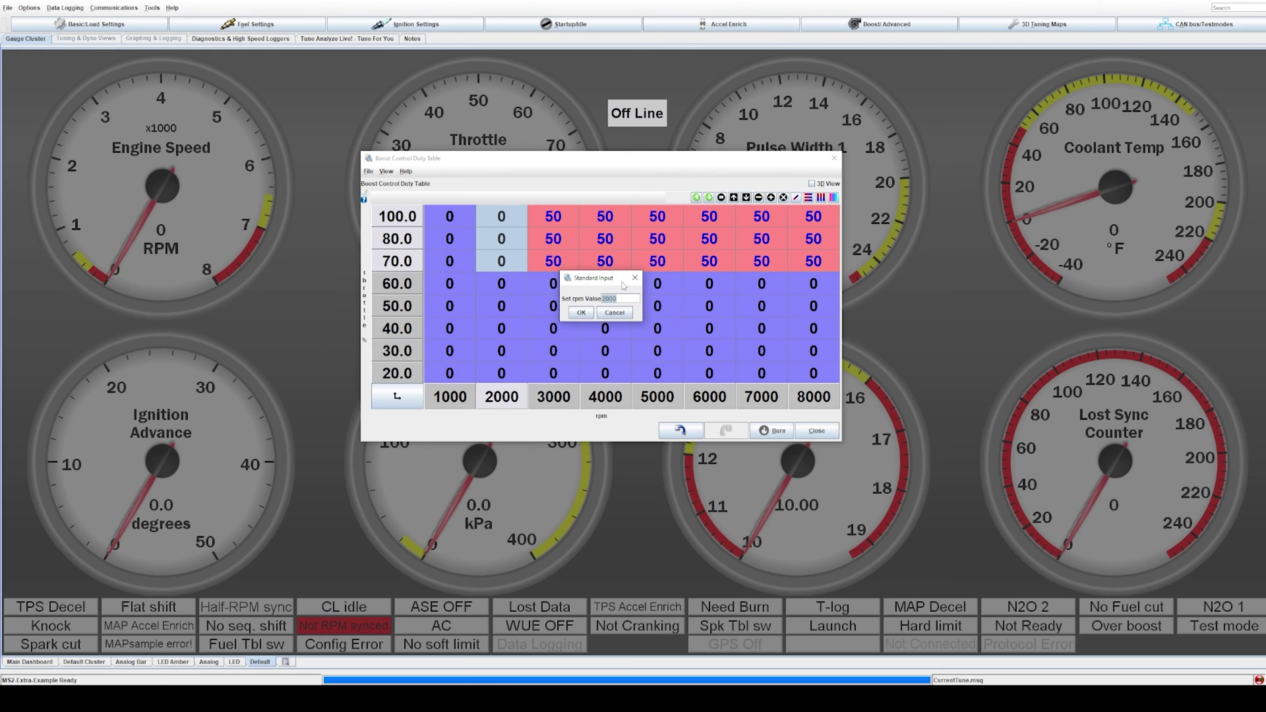
click(580, 311)
double_click(501, 216)
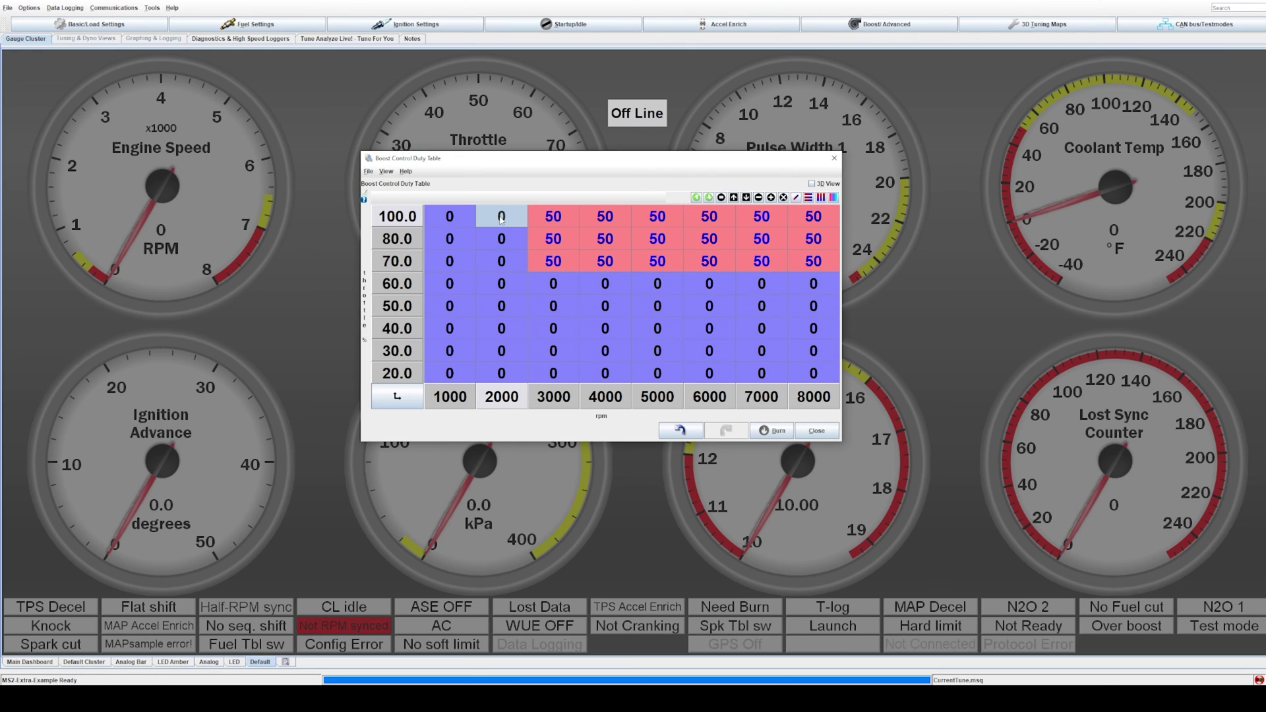
click(503, 267)
shift+click(502, 216)
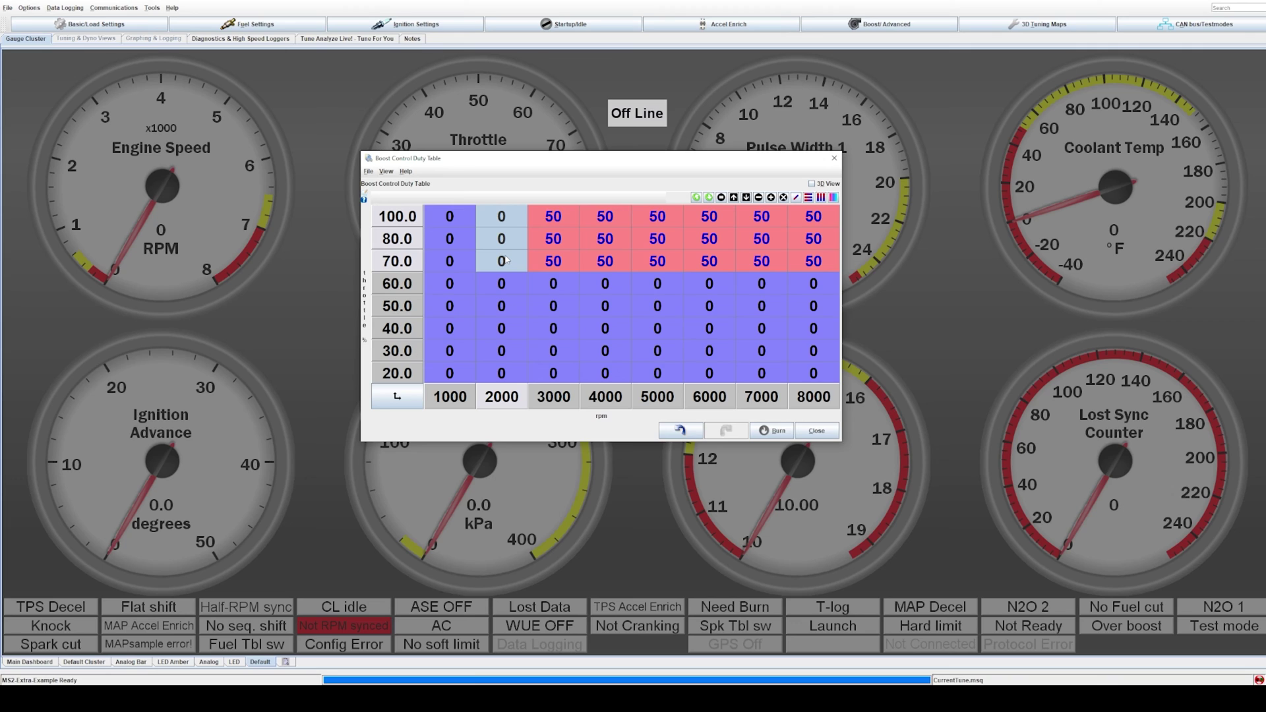
text(50)
key(Return)
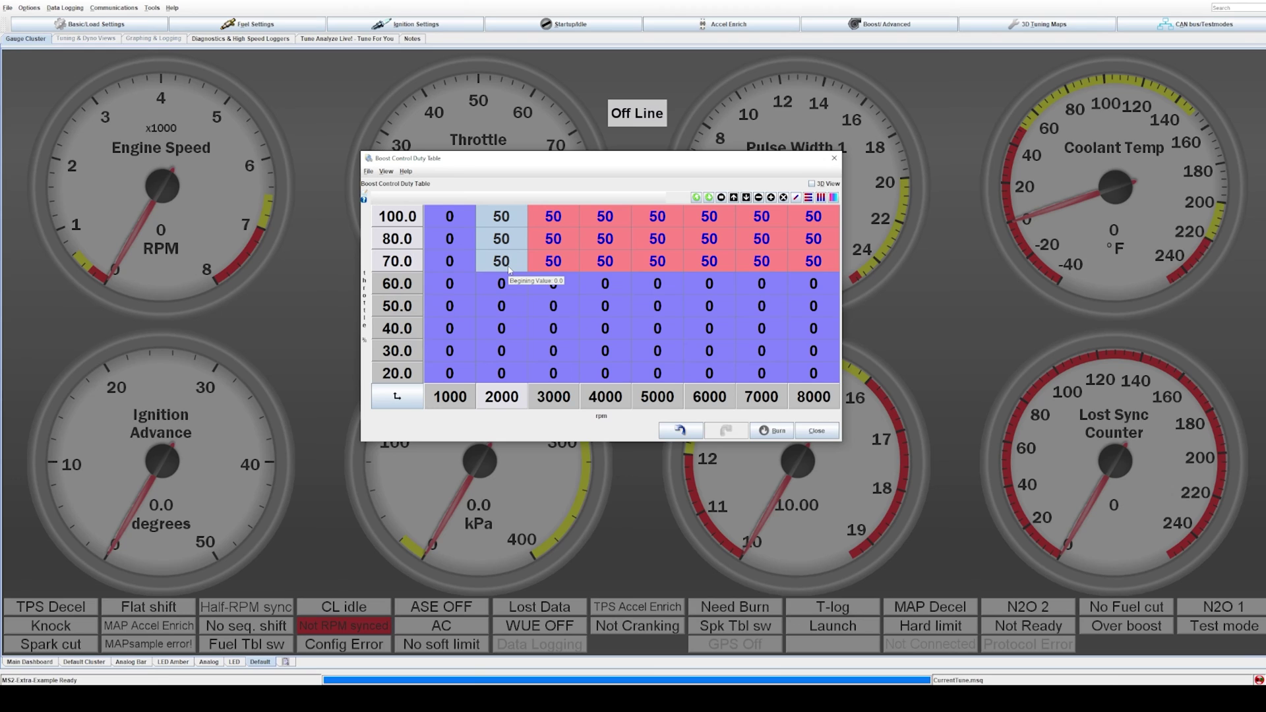
key(equal)
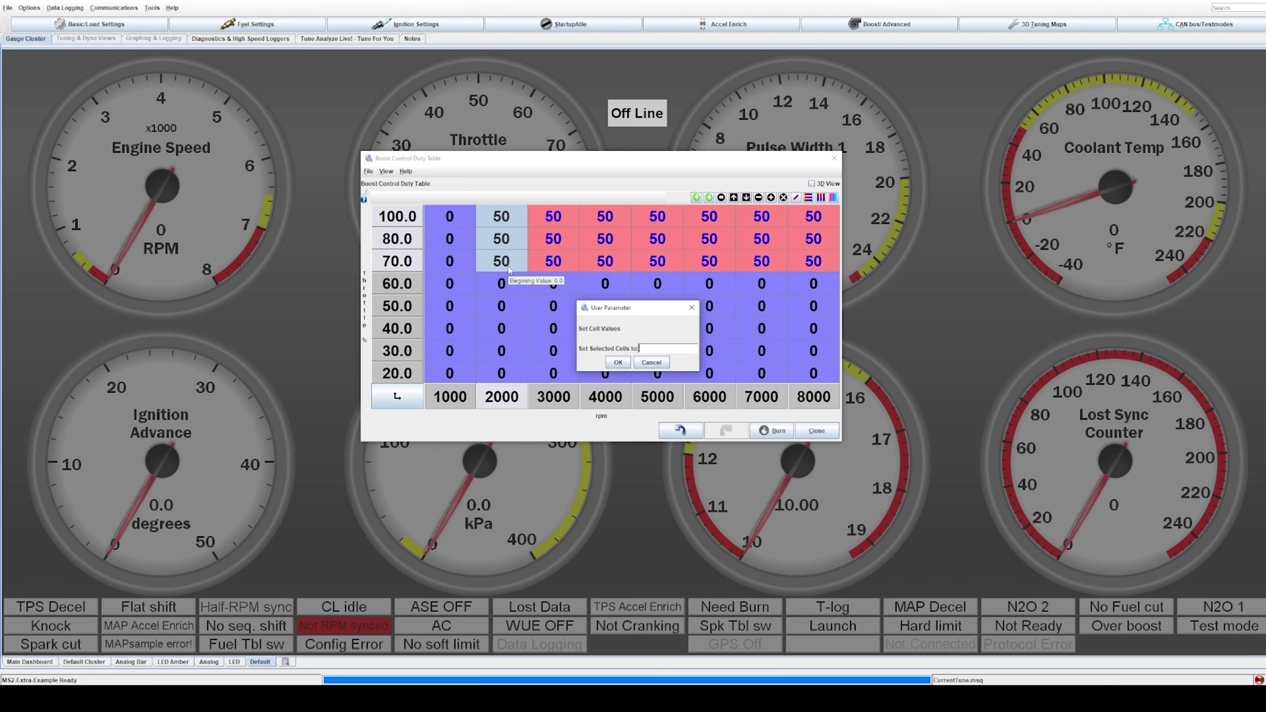
key(Return)
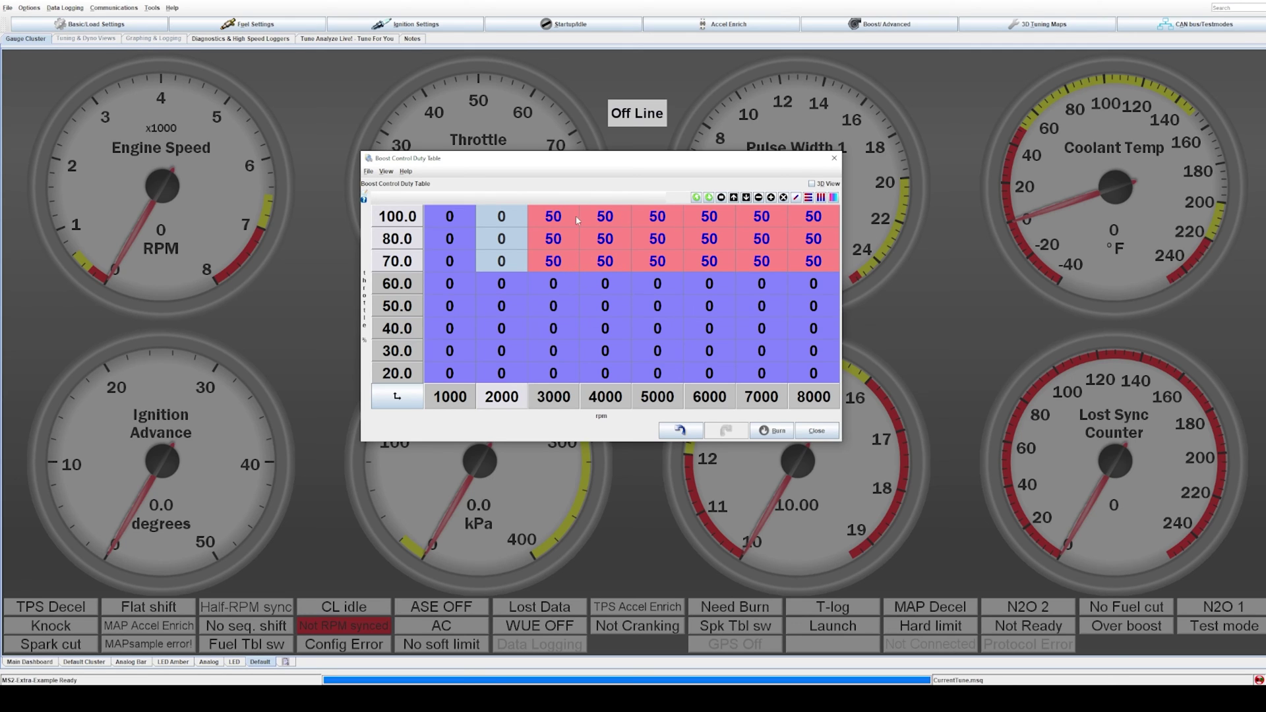
drag(578, 220, 810, 261)
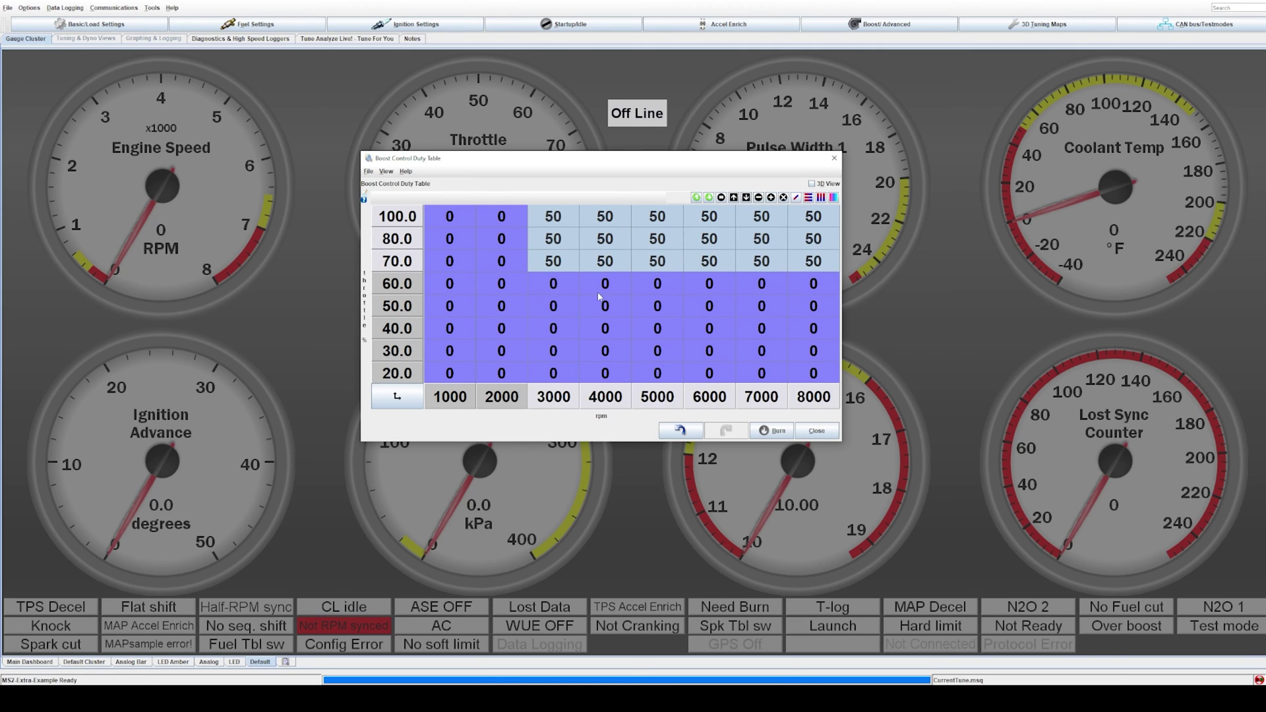
- Confirm the 50 block spans 70–100 throttle at 3000–8000 rpm, then switch to MegaLogViewer HD
click(610, 219)
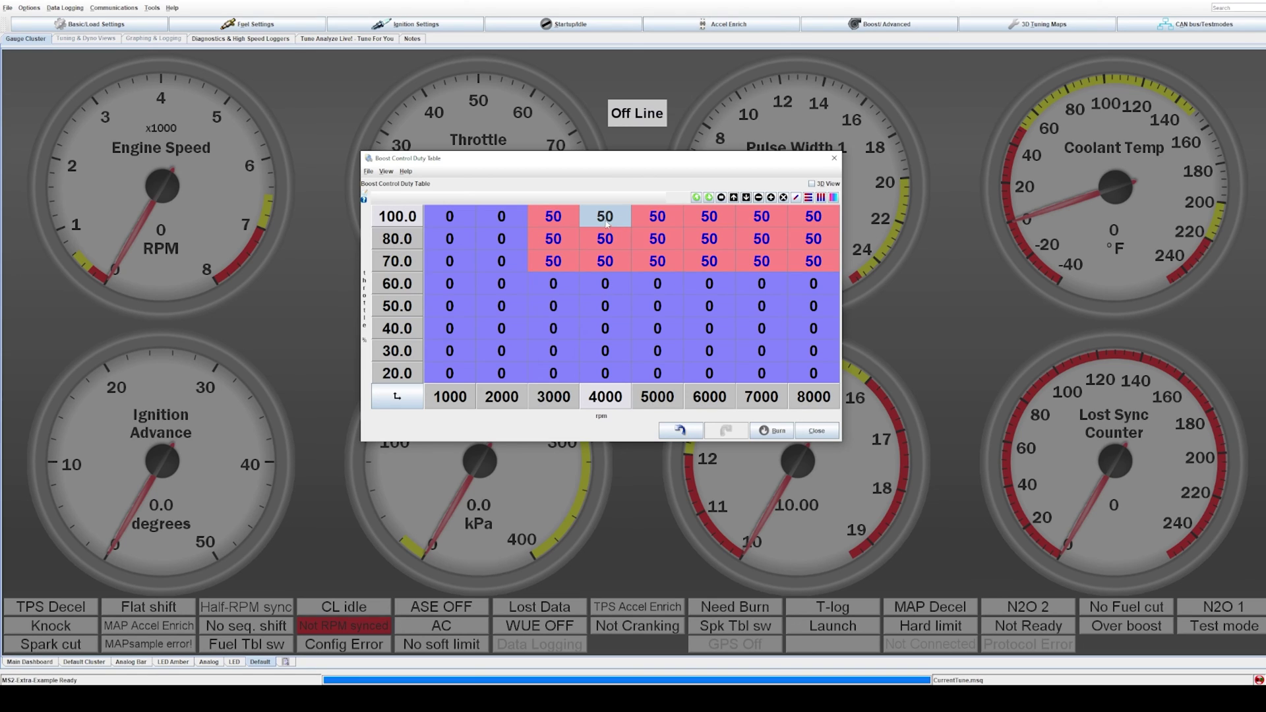
drag(606, 224, 805, 265)
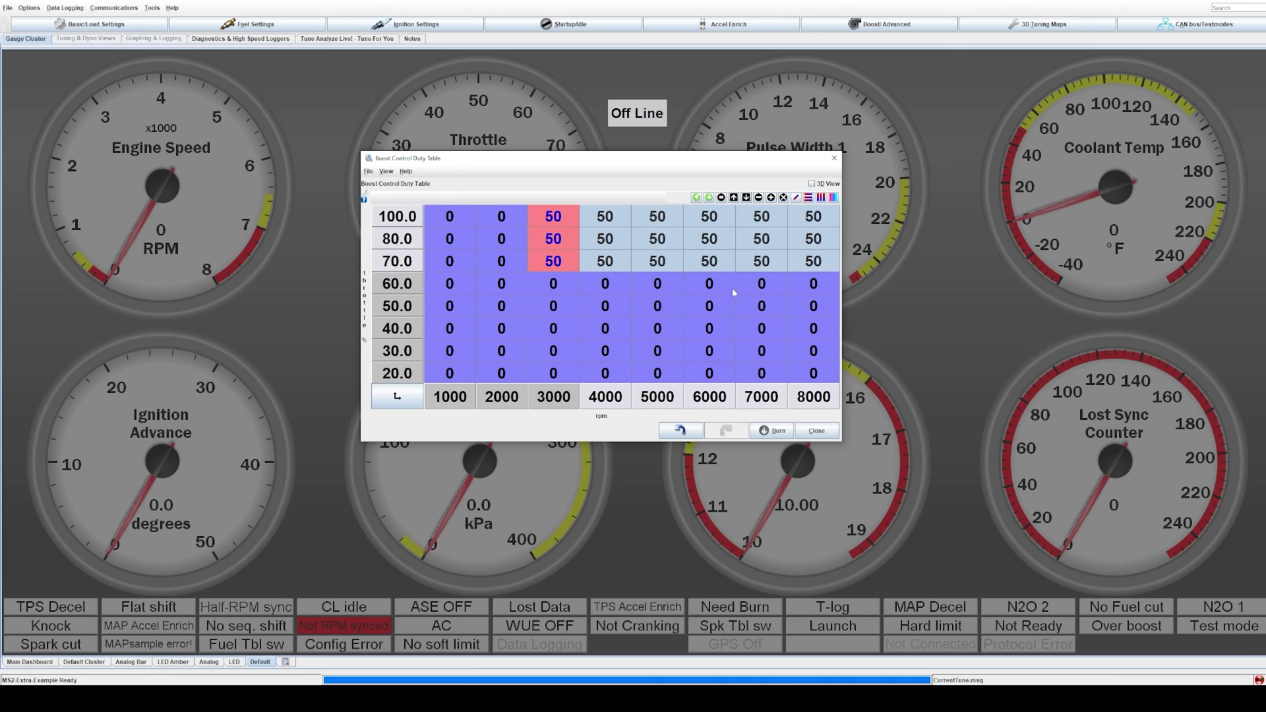
click(656, 328)
drag(604, 283, 816, 348)
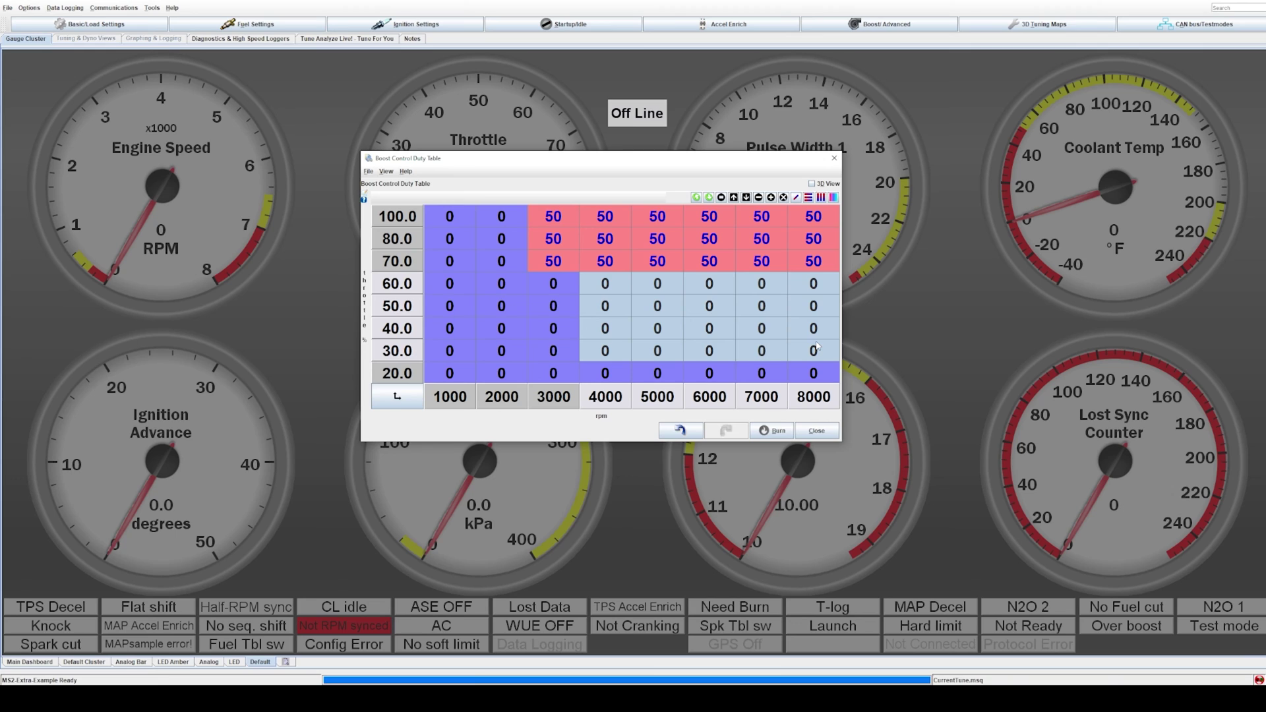
drag(604, 284, 795, 359)
click(620, 361)
drag(553, 216, 813, 275)
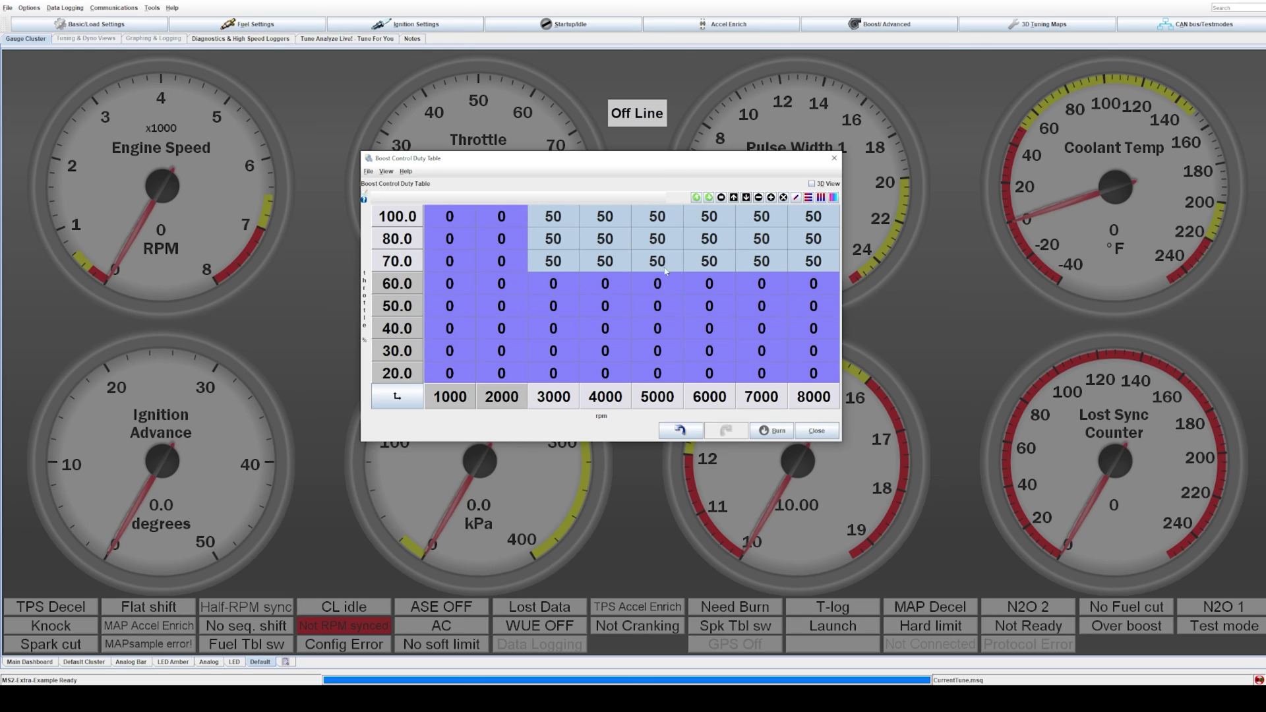
key(Escape)
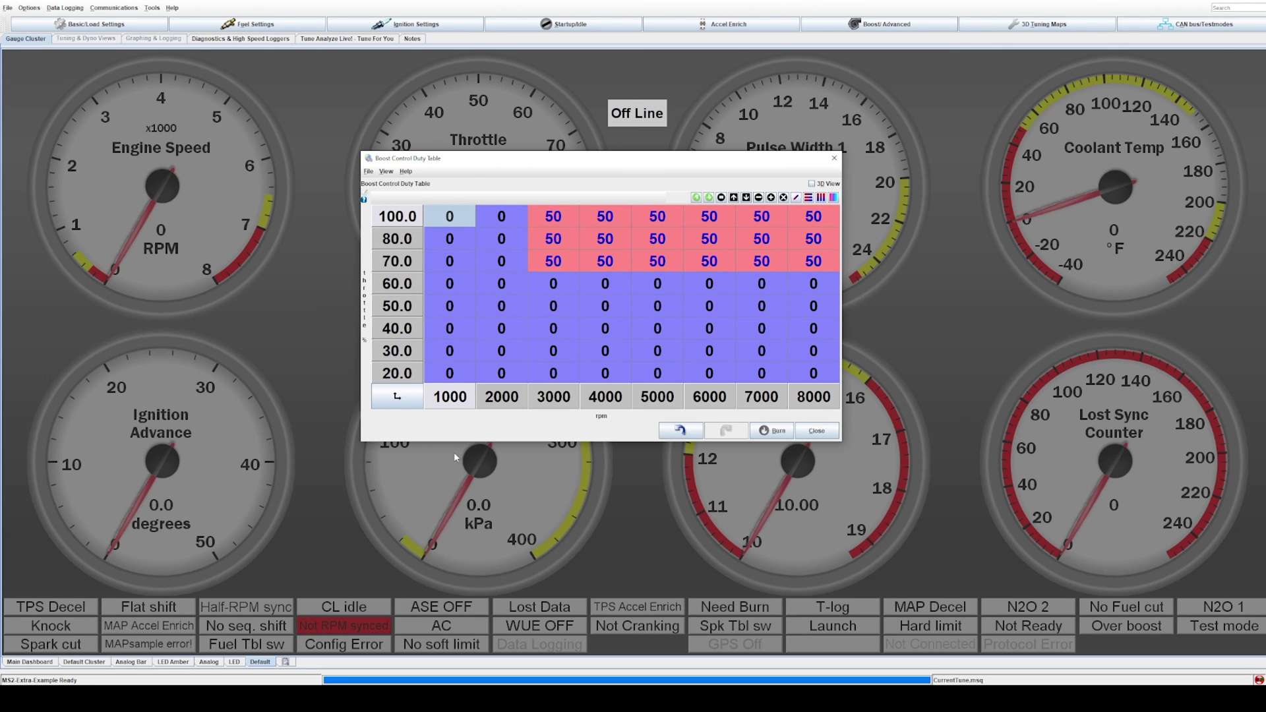
key(alt+Tab)
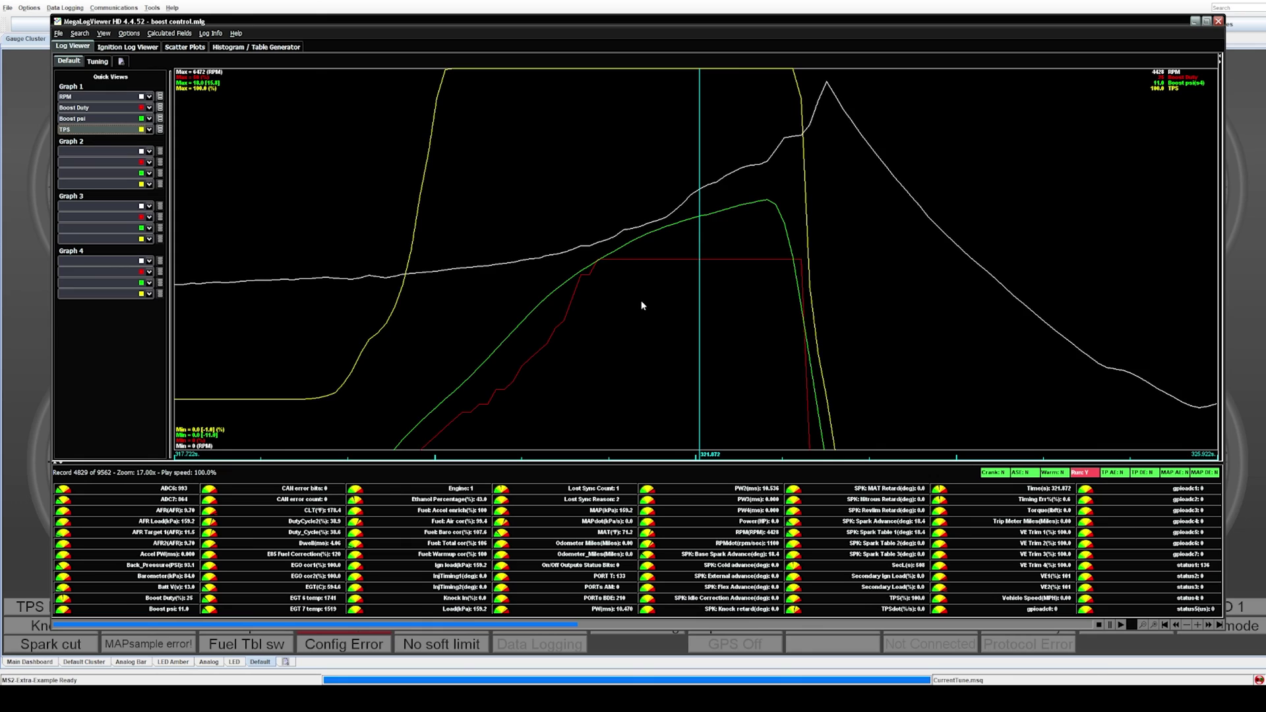
- Move the MegaLogViewer cursor to a record mid-way through the boost pull
click(599, 269)
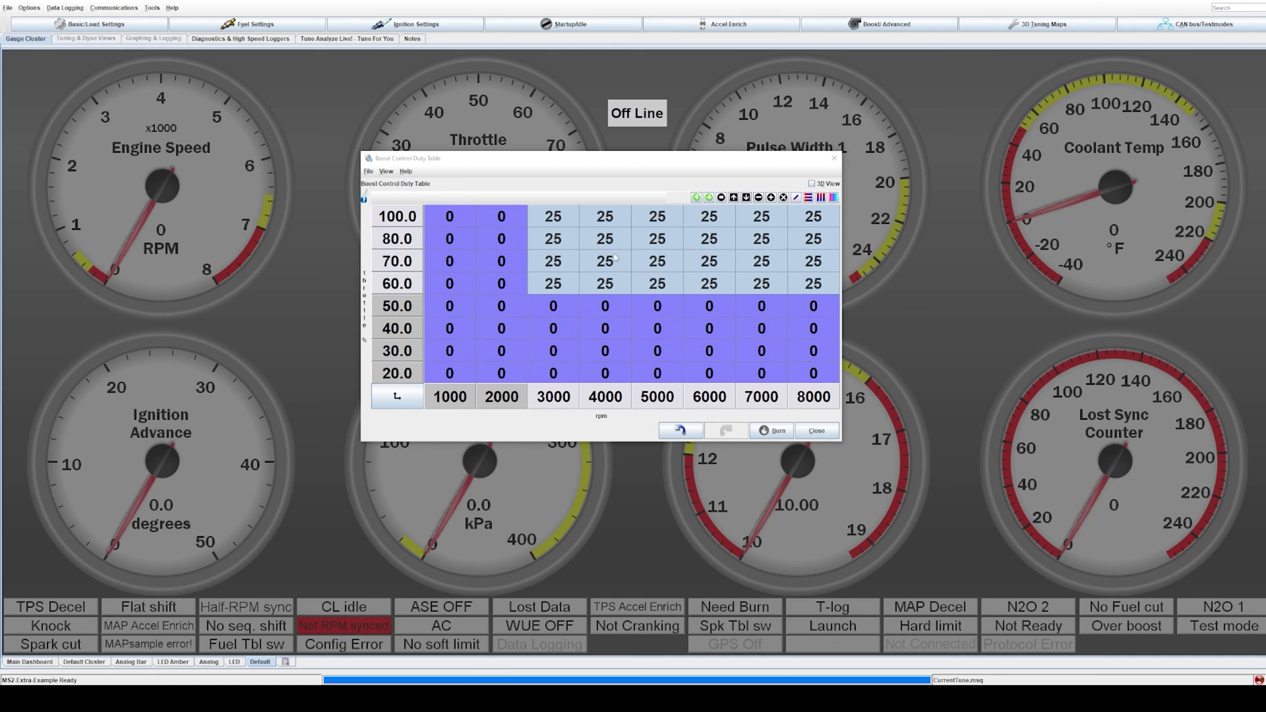
click(539, 377)
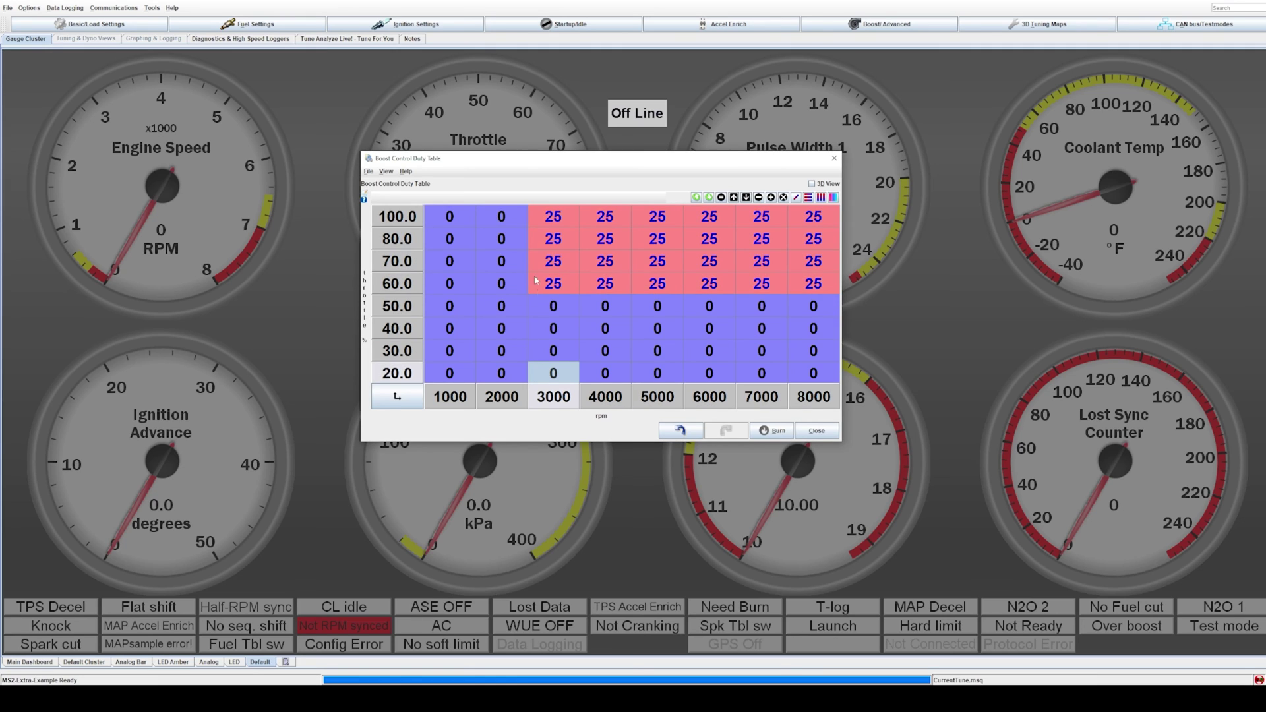
click(452, 221)
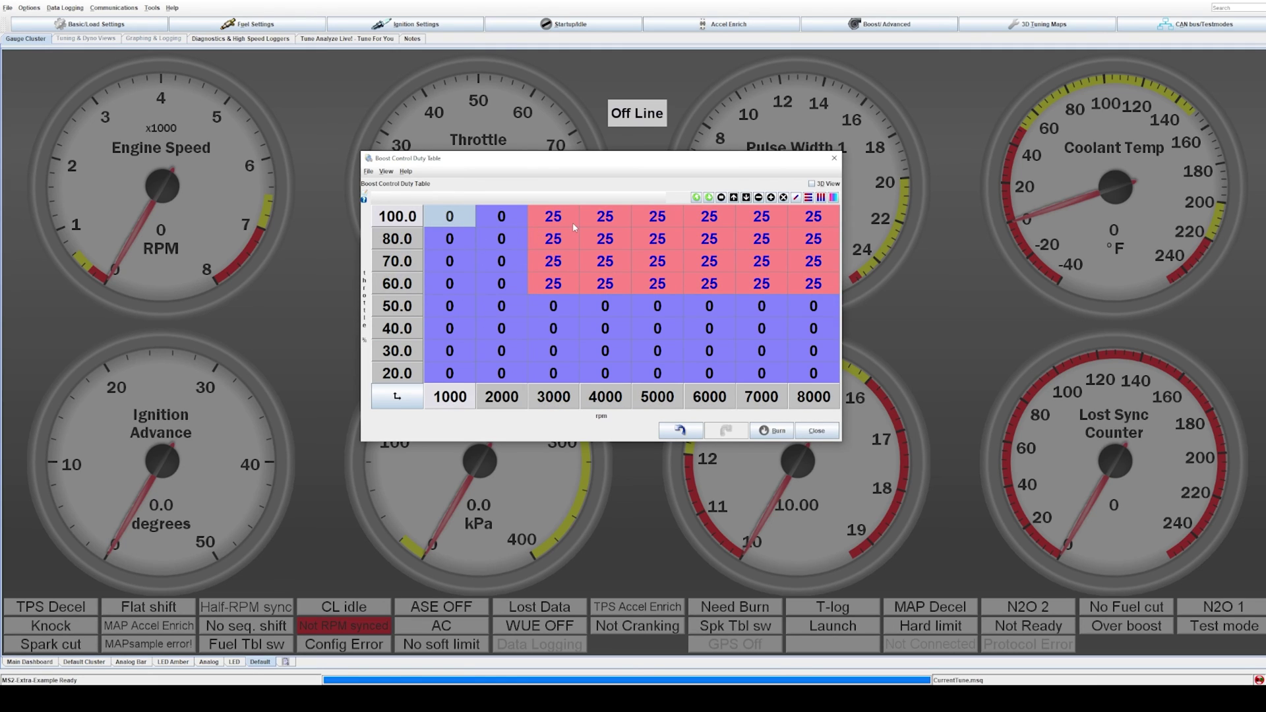
mouse_move(573, 223)
drag(553, 216, 801, 284)
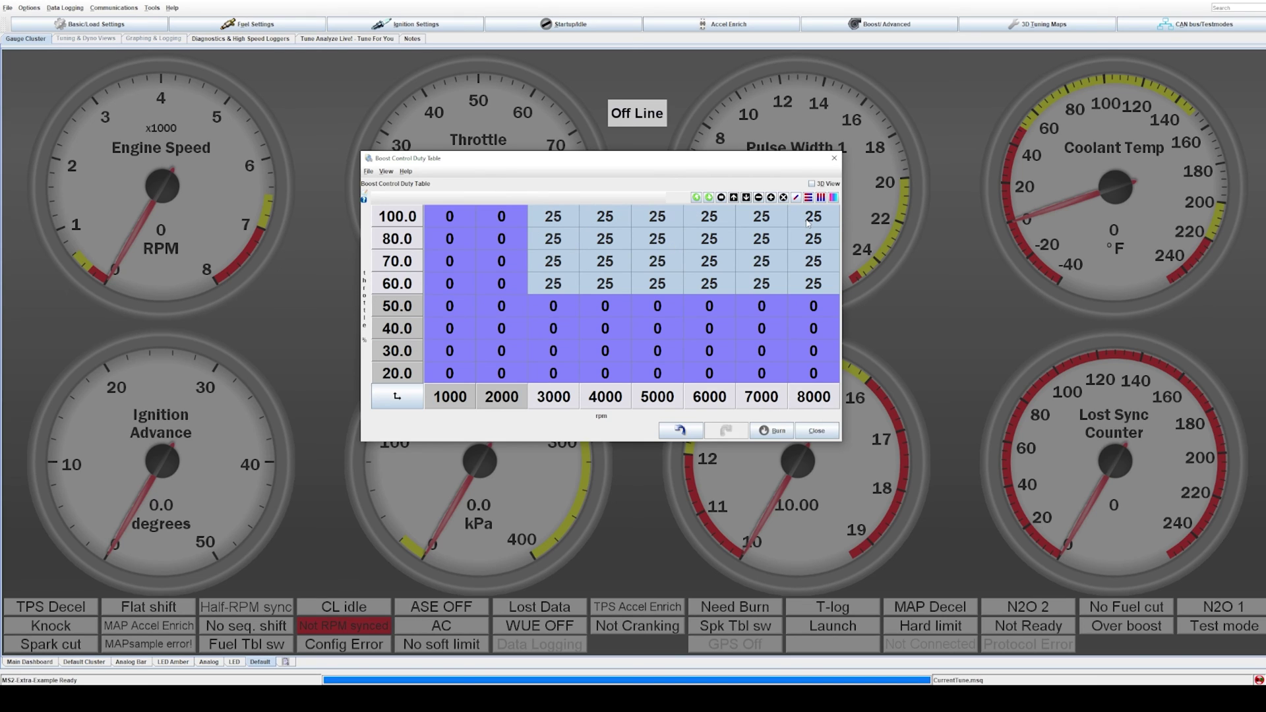
click(567, 315)
drag(564, 219, 816, 283)
drag(564, 308, 813, 370)
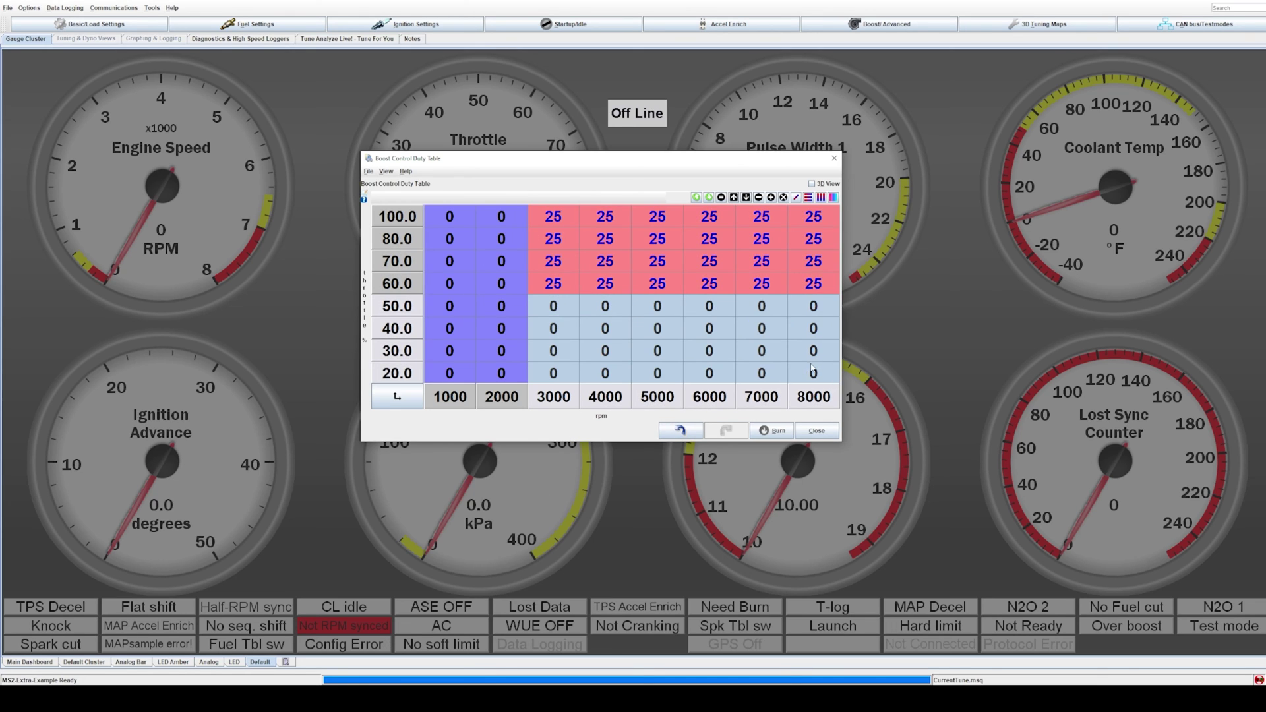
click(562, 327)
click(501, 217)
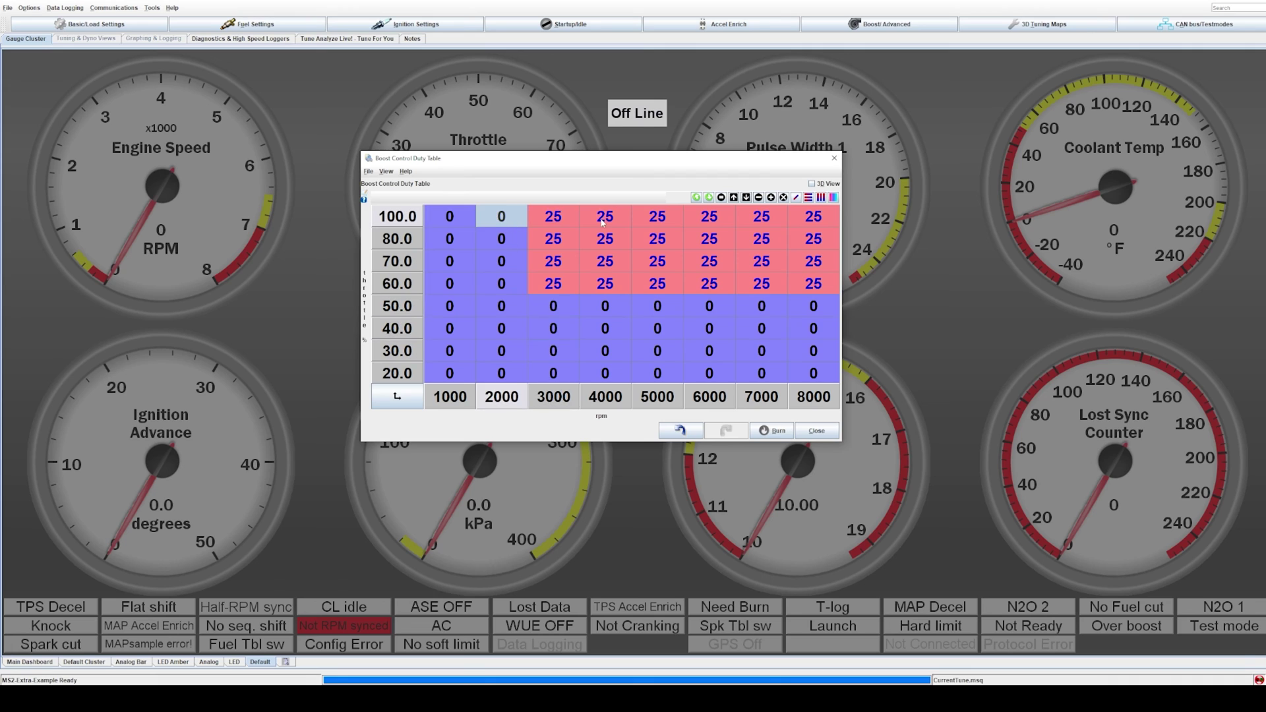
drag(556, 212, 818, 283)
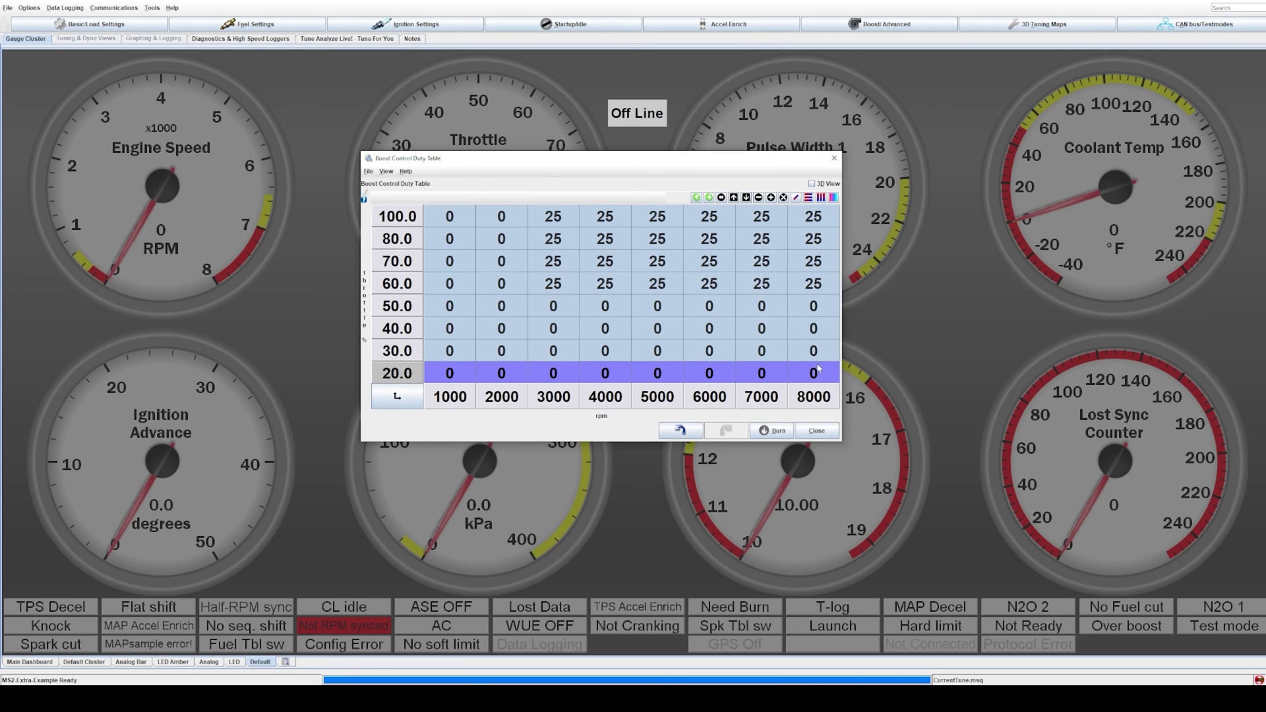
click(557, 224)
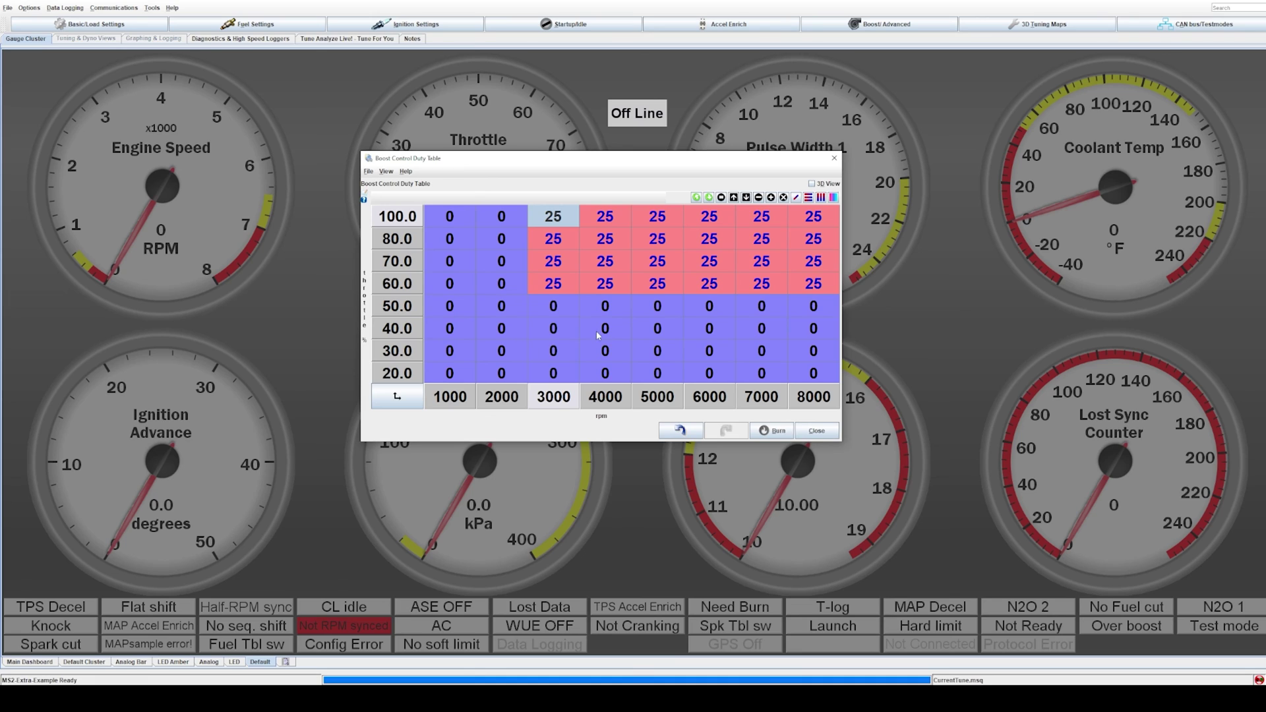
drag(449, 216, 501, 373)
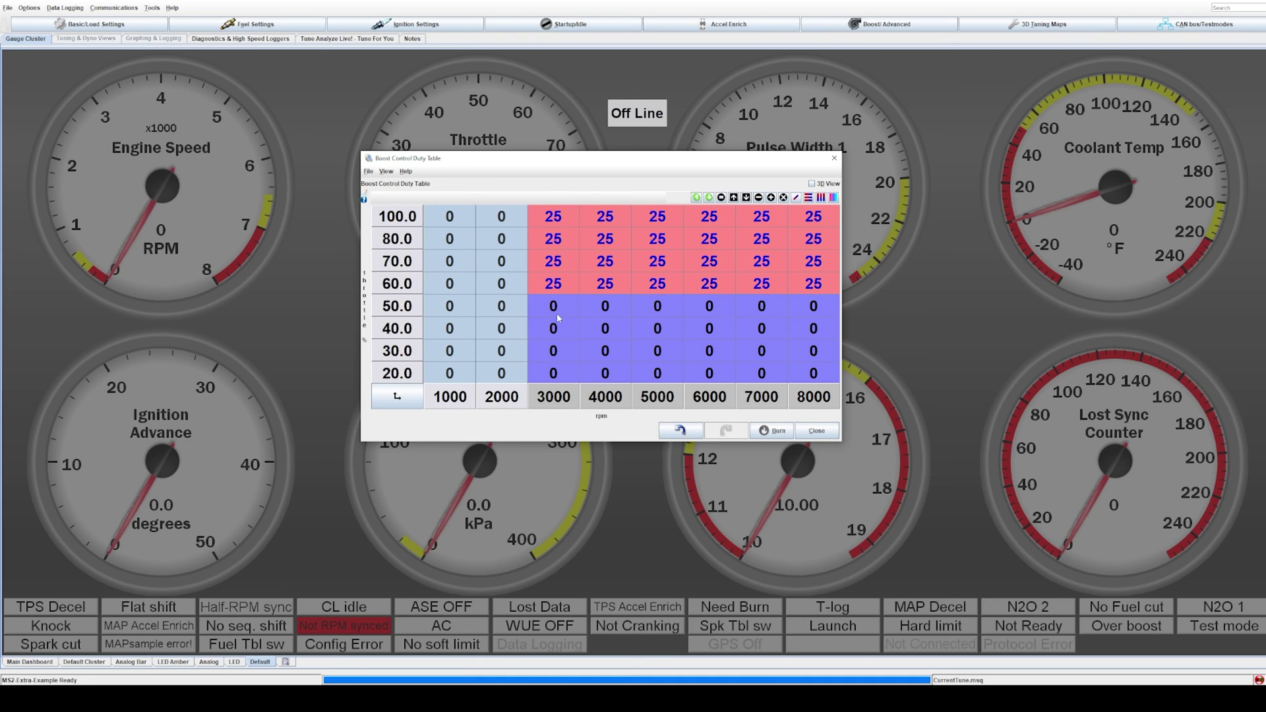
click(472, 313)
click(575, 224)
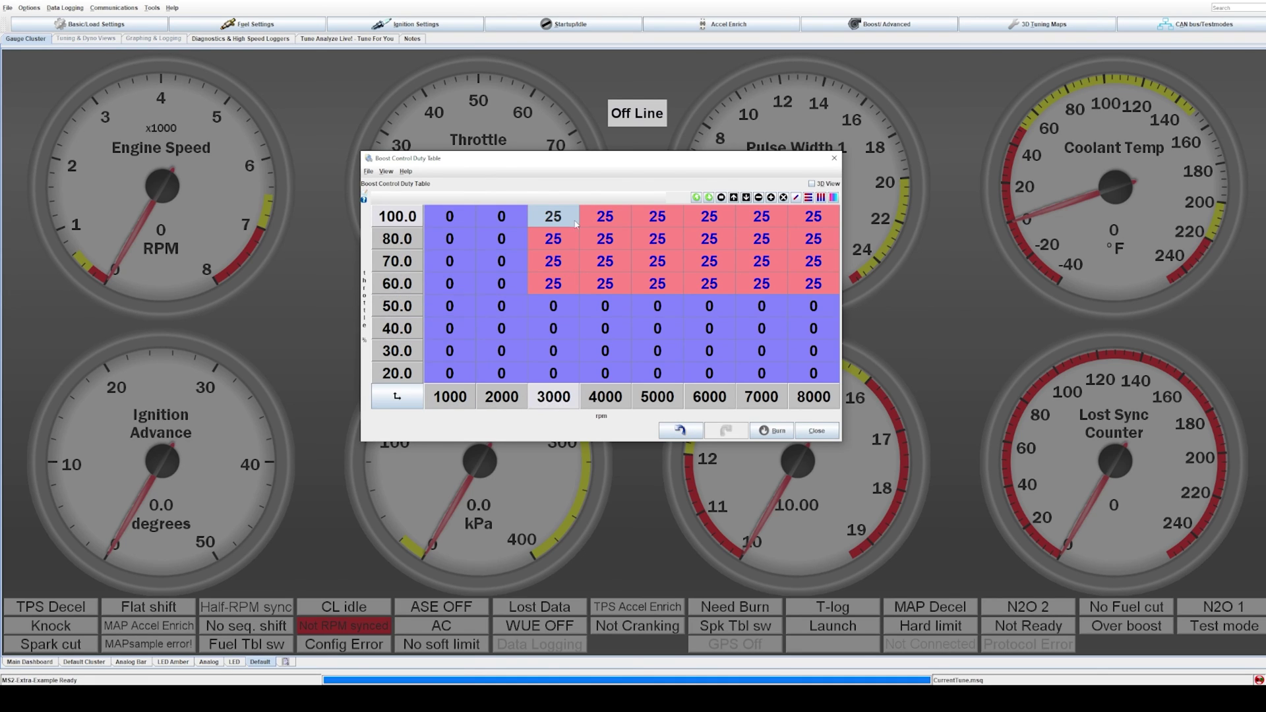
drag(466, 226, 520, 374)
drag(449, 303, 811, 382)
click(553, 374)
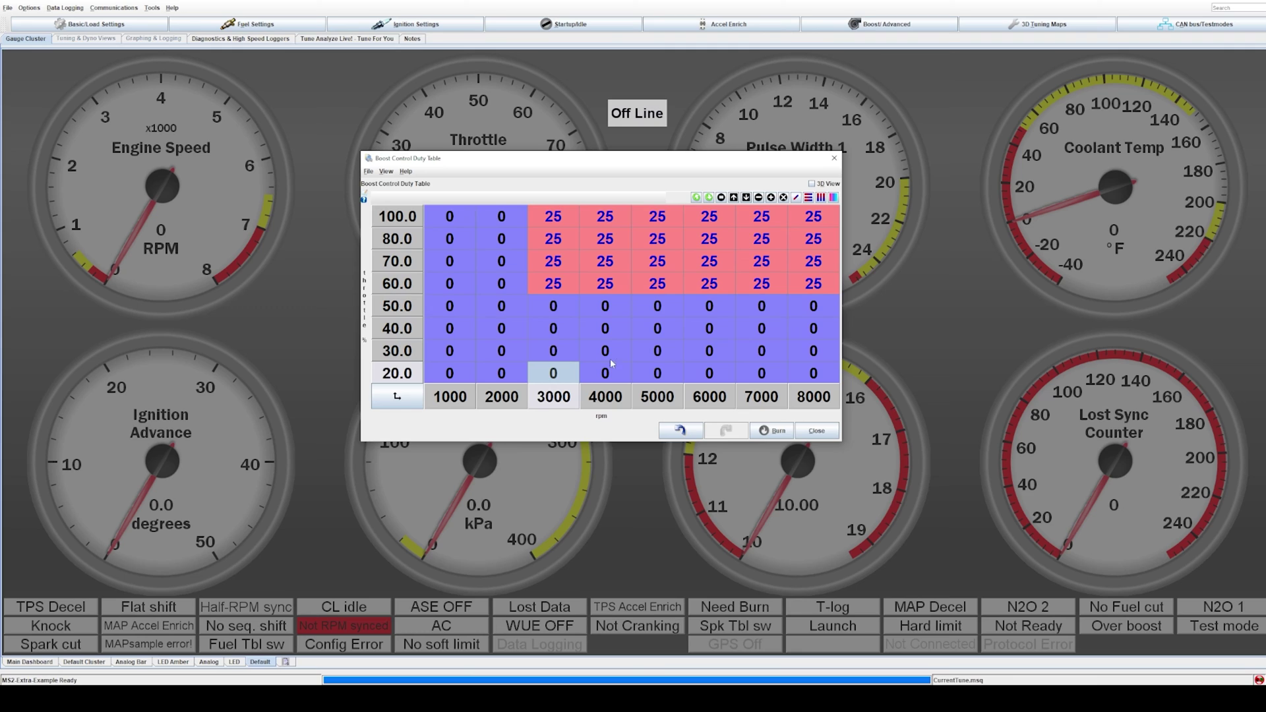
click(541, 328)
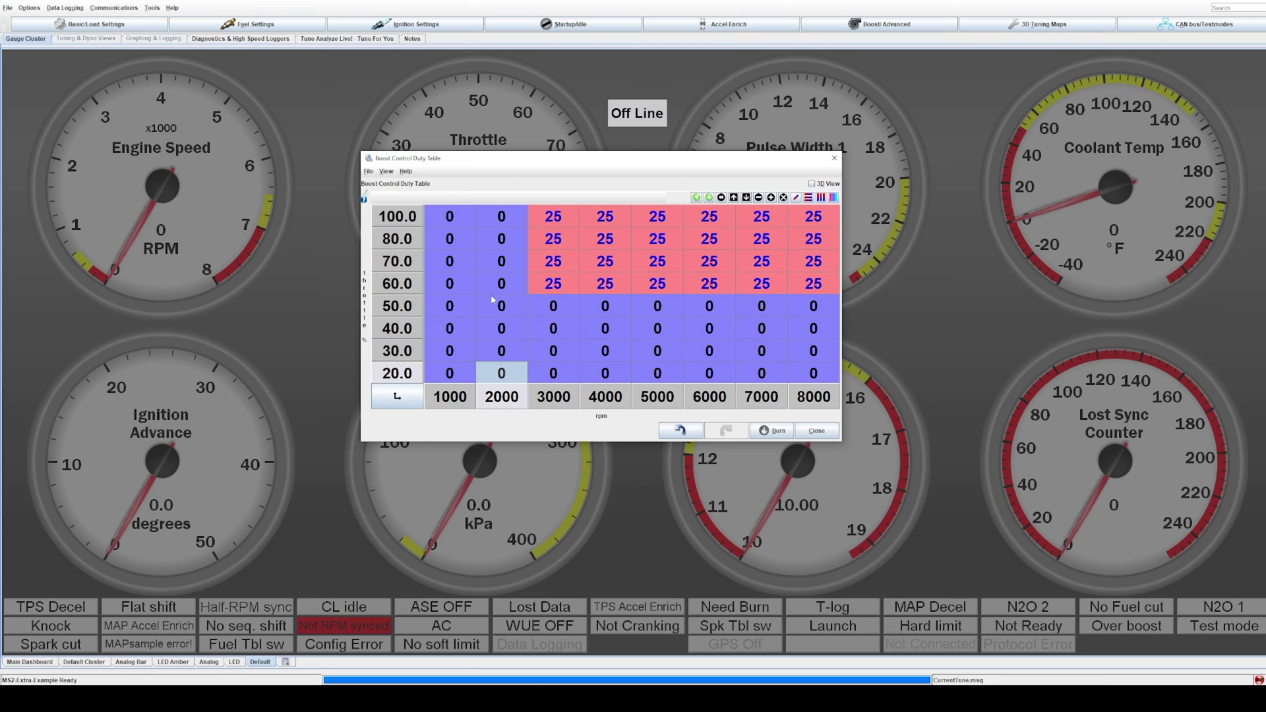
drag(450, 217, 500, 369)
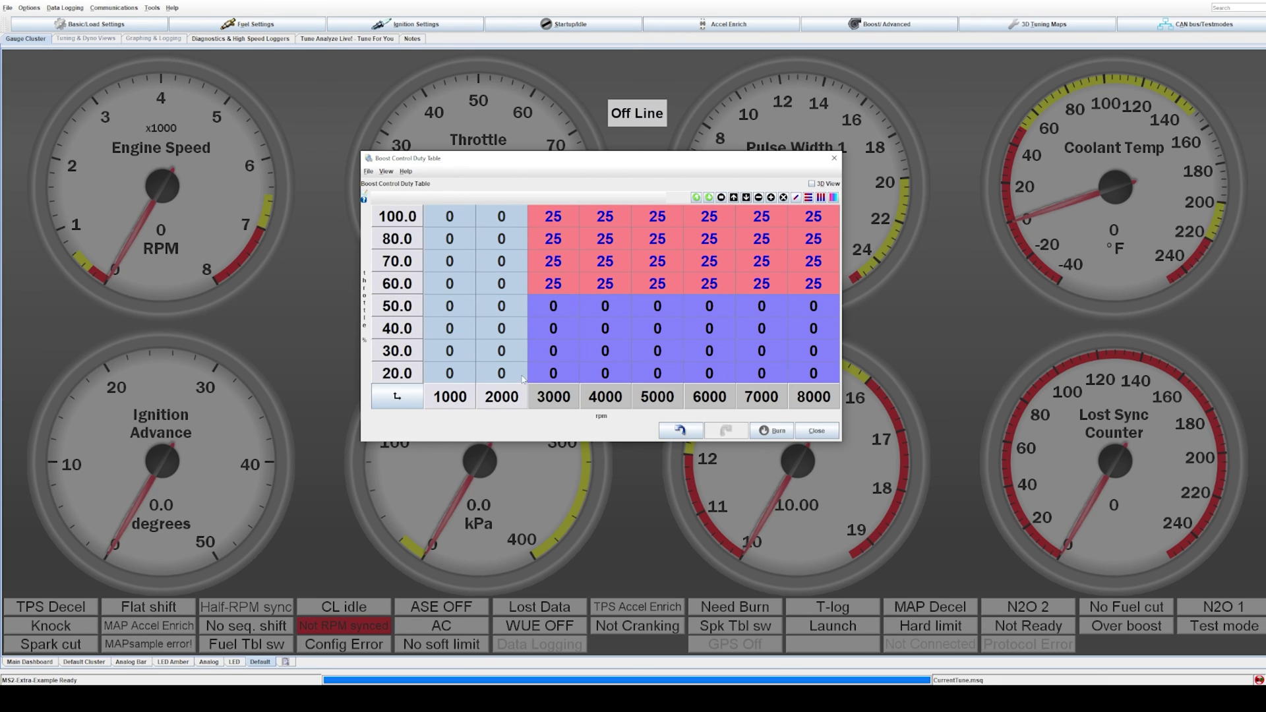
drag(450, 327, 813, 374)
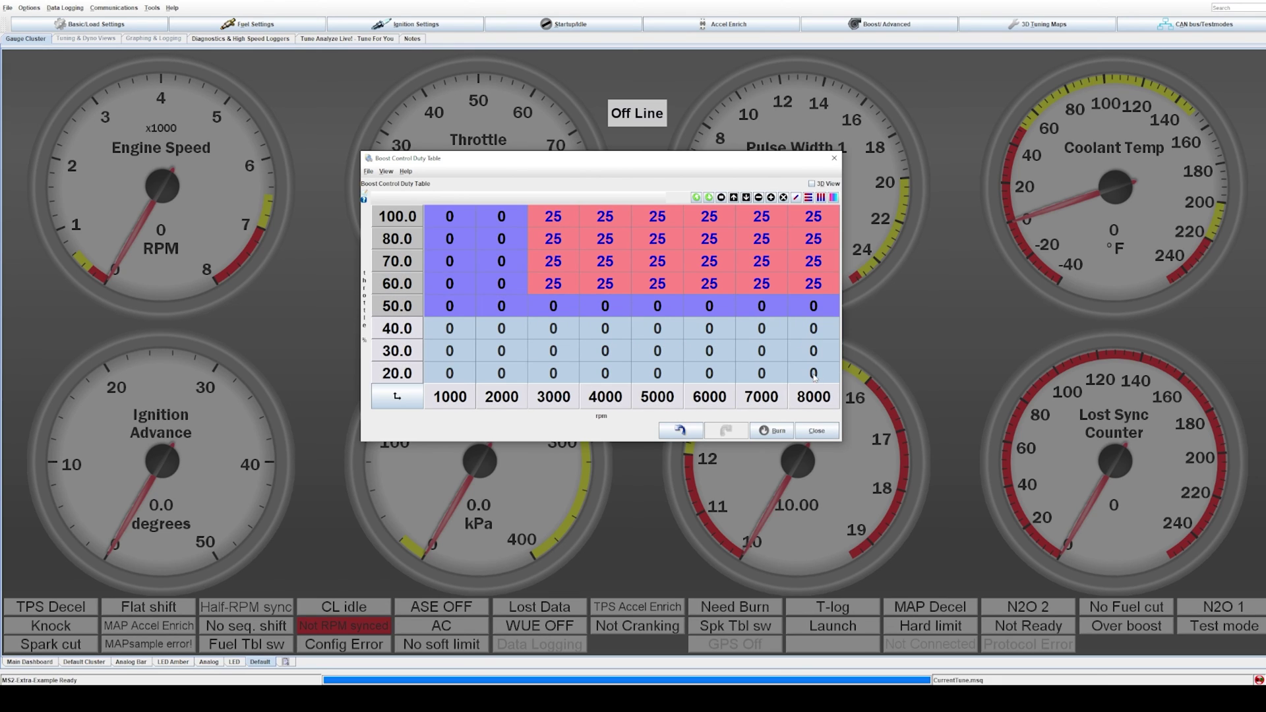
click(709, 328)
key(Left)
key(Left)
key(Left)
key(Left)
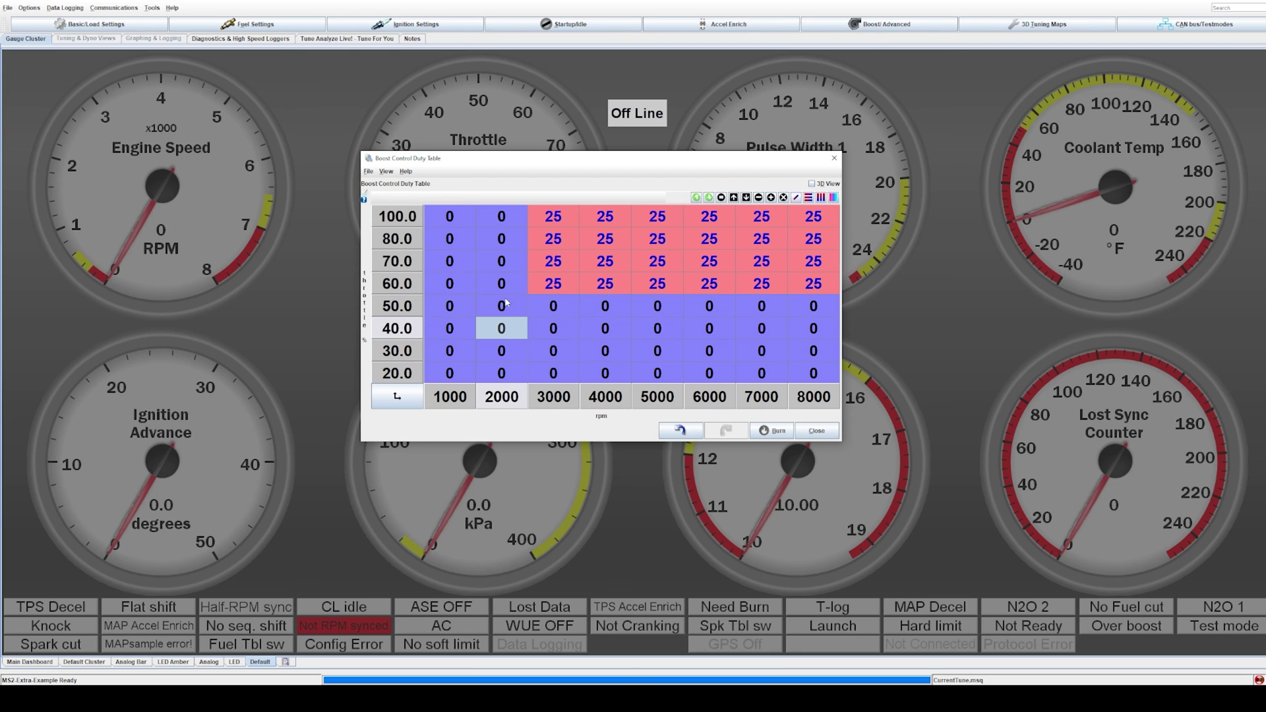
click(449, 225)
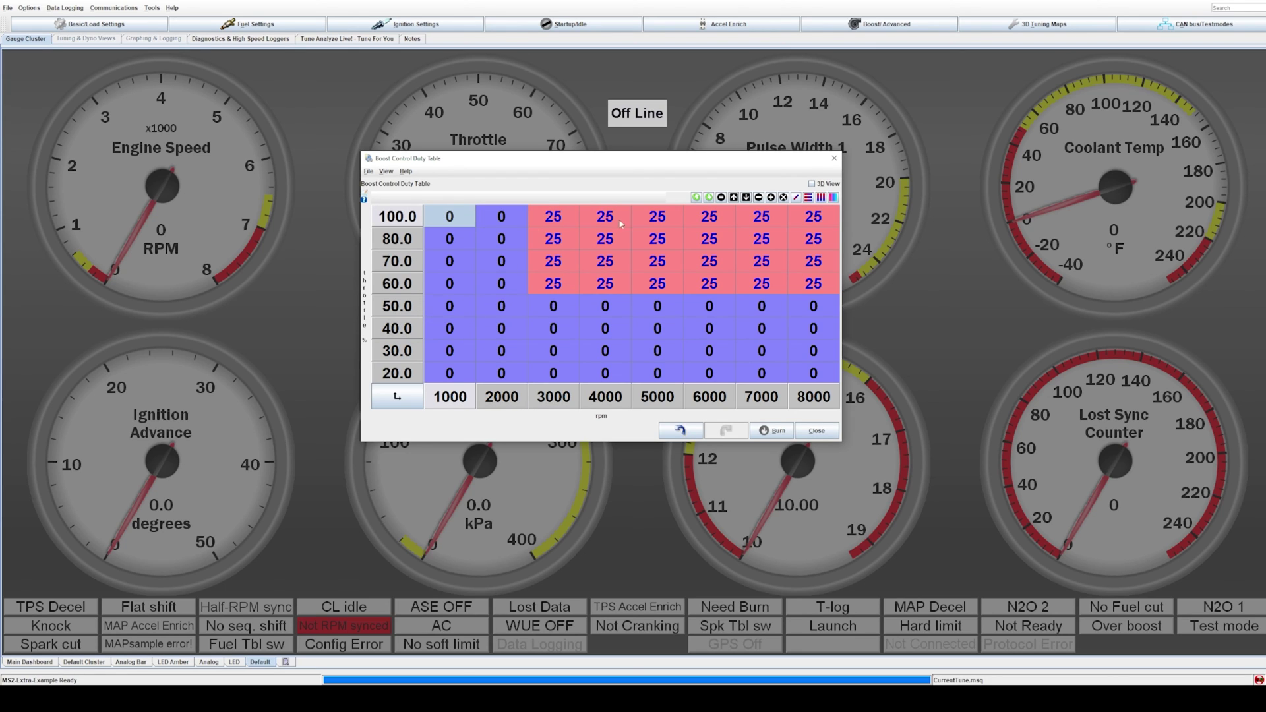
drag(553, 218, 817, 284)
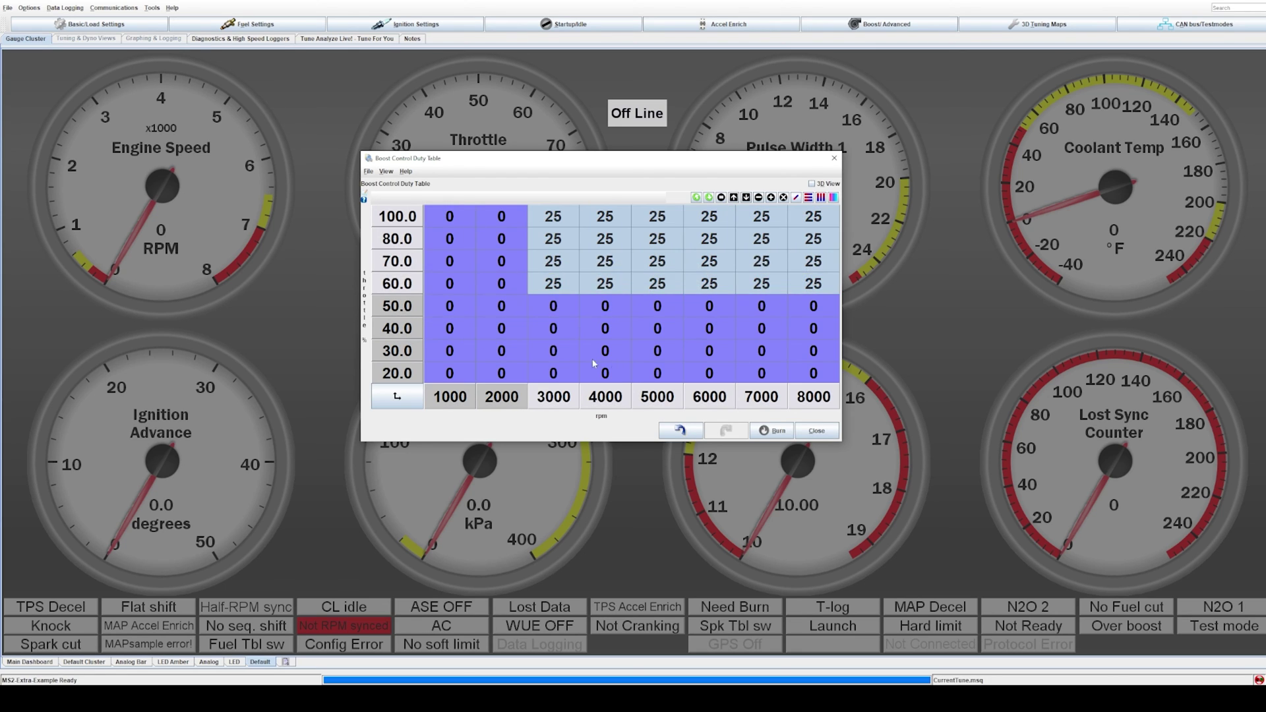
drag(553, 310, 815, 349)
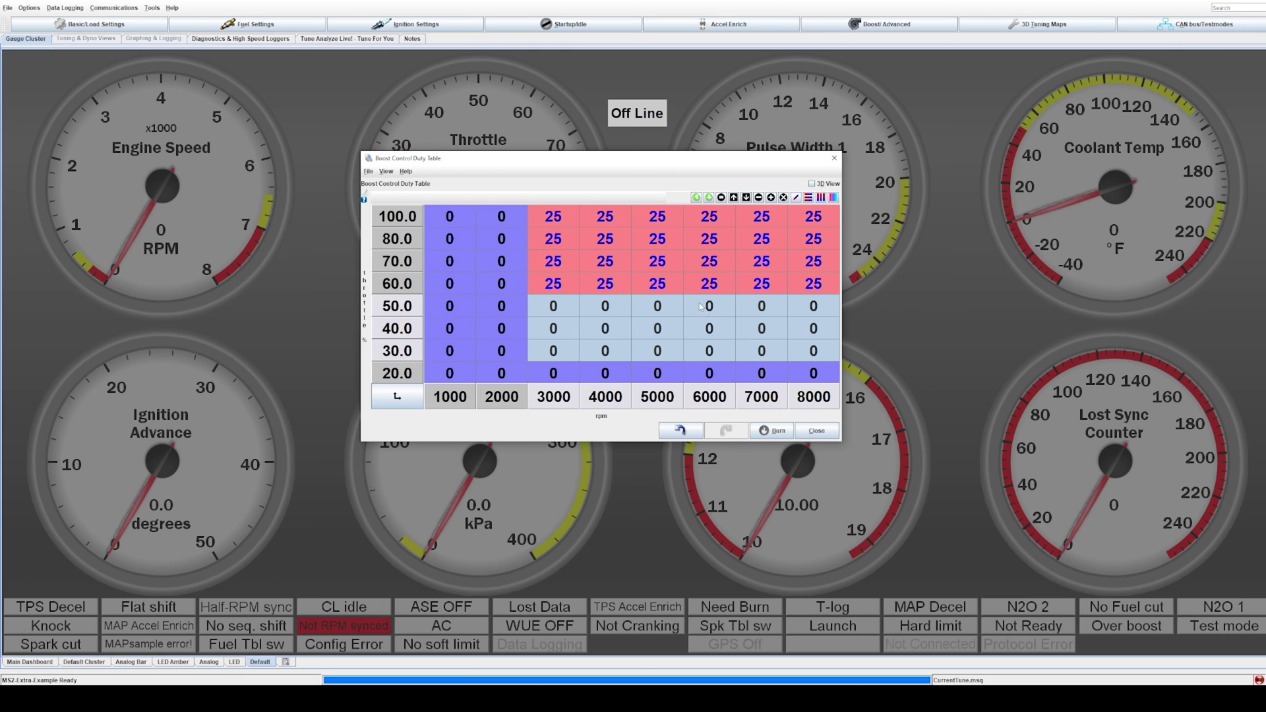
click(719, 330)
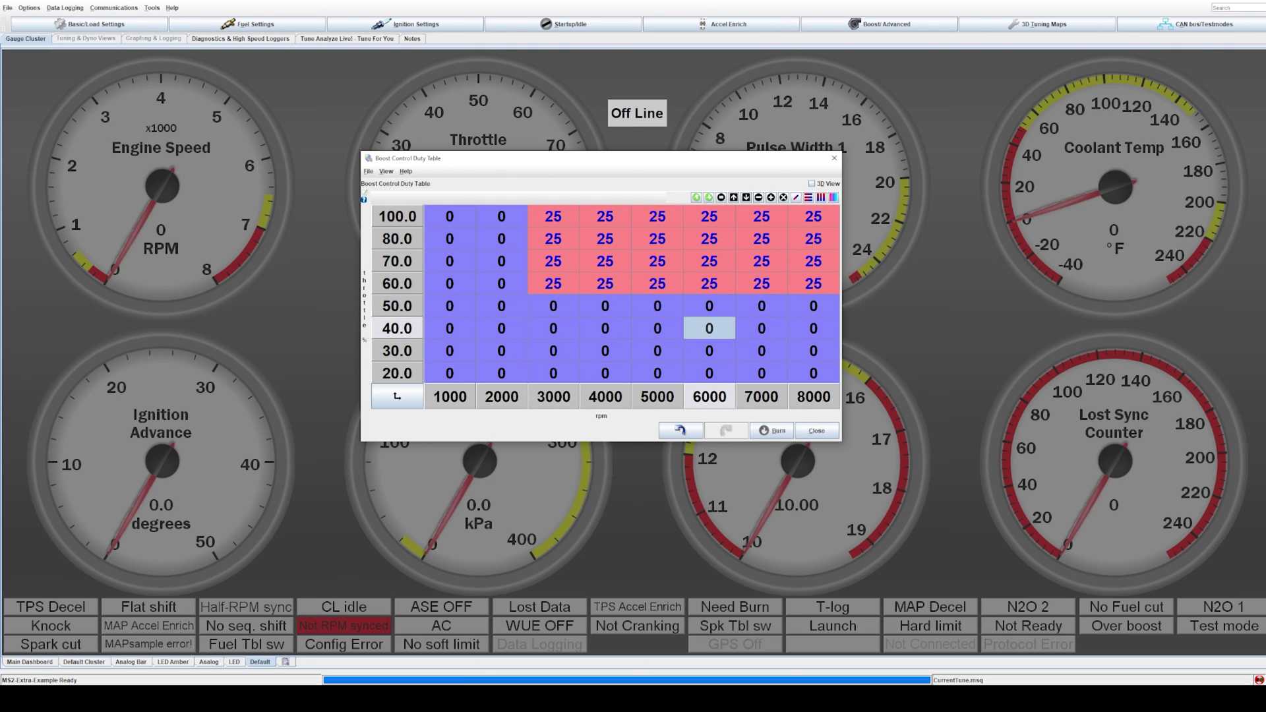
- Place the boost log one record past the levelled-off full-throttle point and zoom out around it
key(alt+Tab)
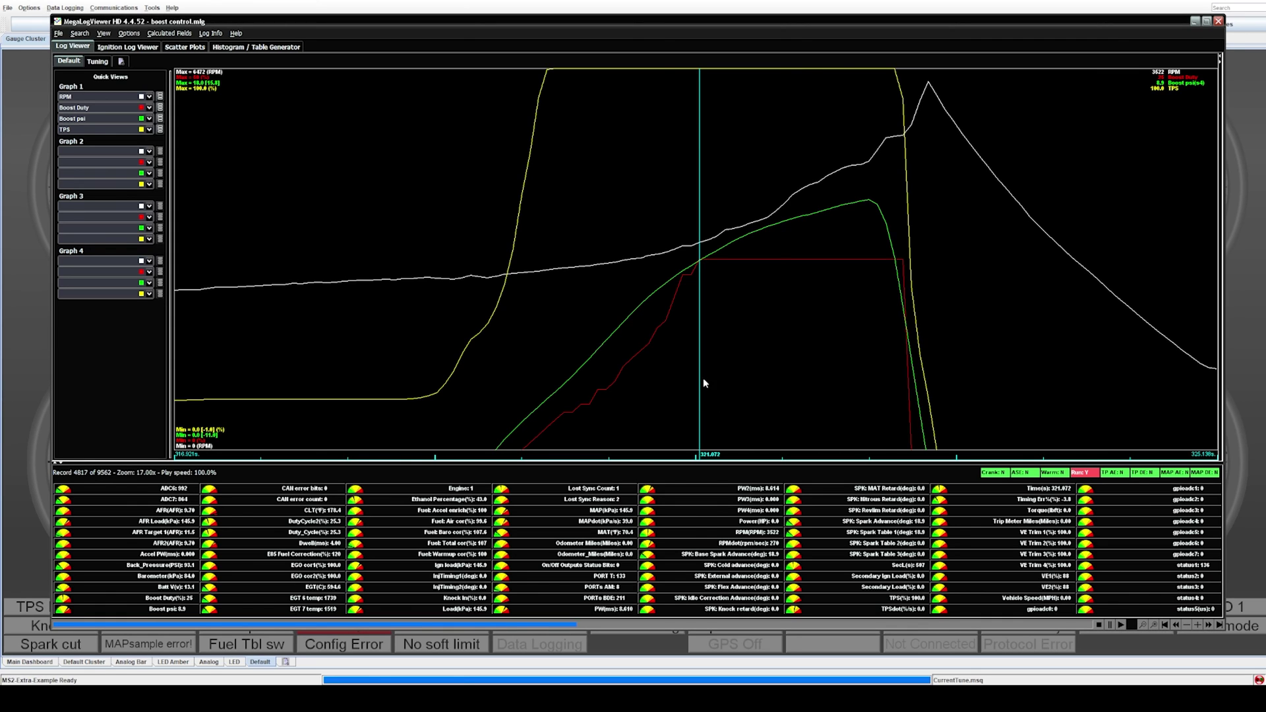
scroll(778, 268, down, 1)
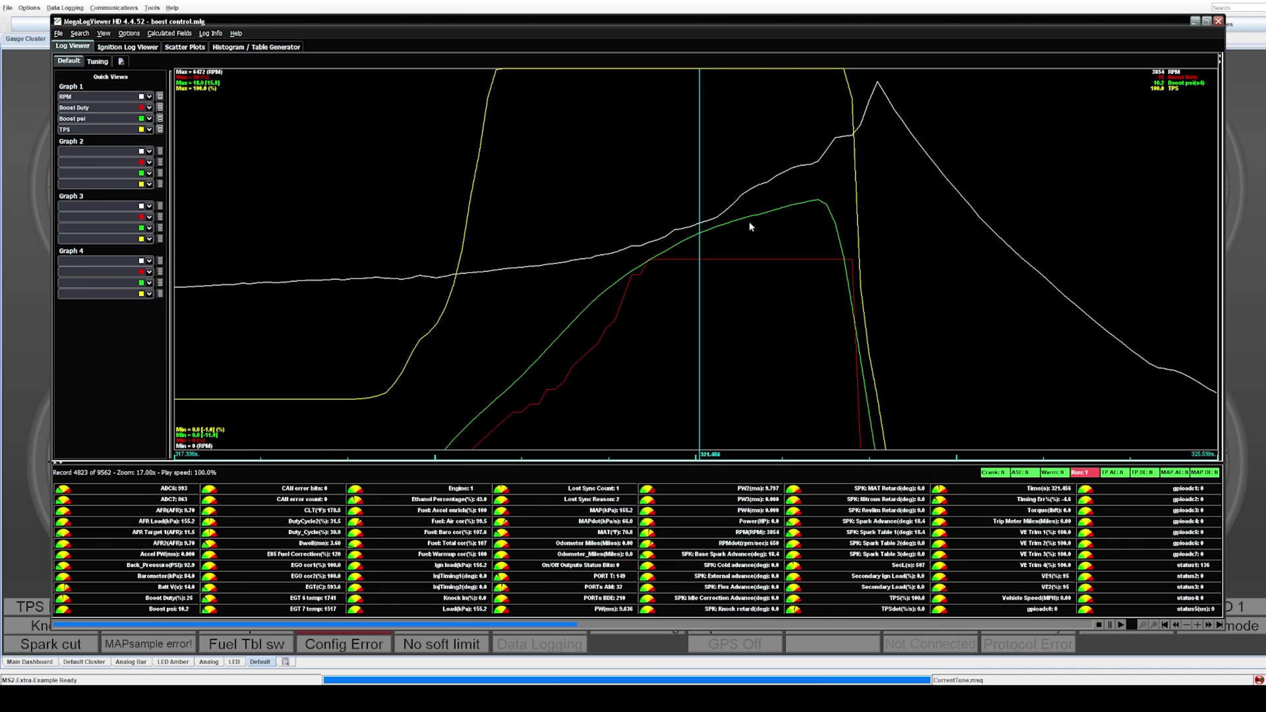
click(812, 204)
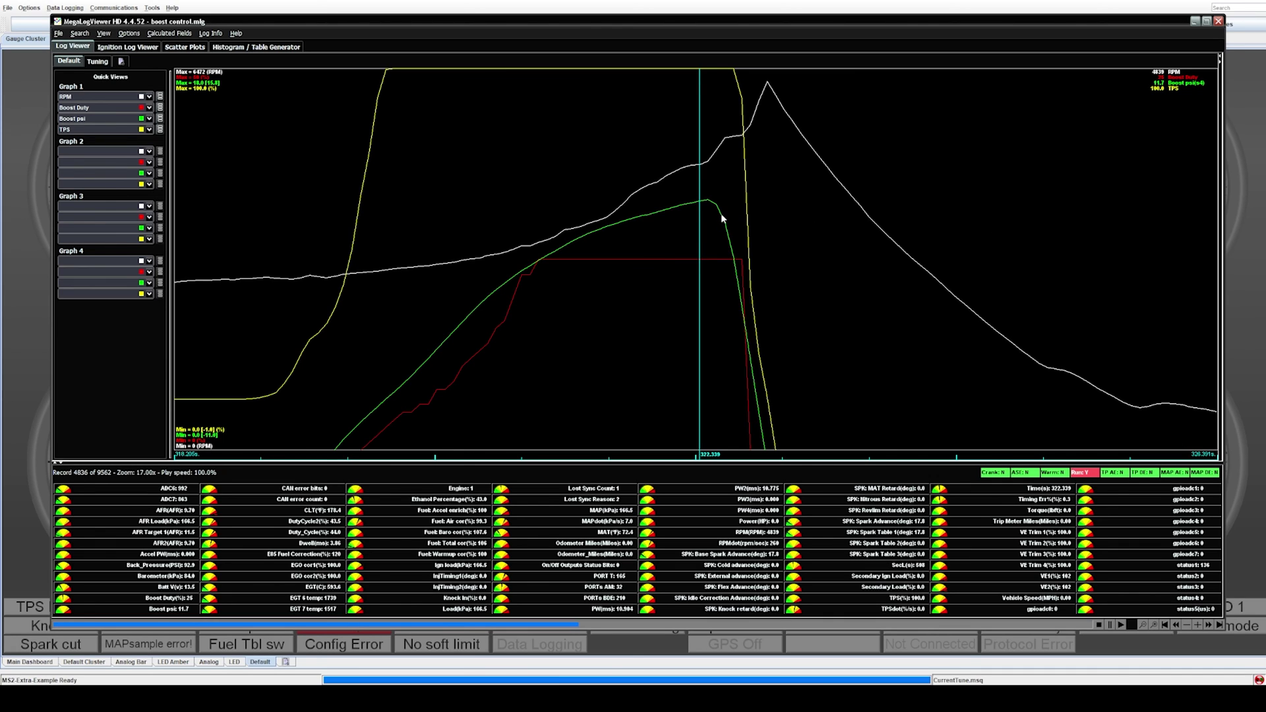
key(Right)
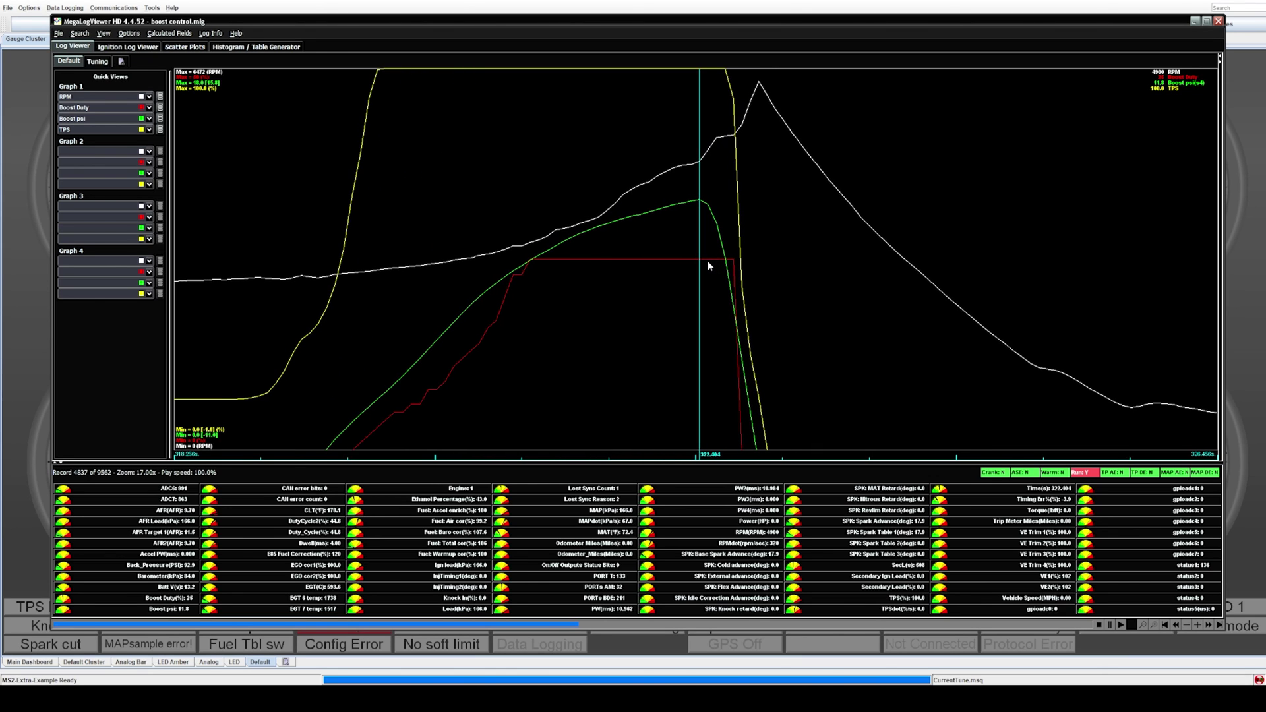
scroll(612, 424, down, 3)
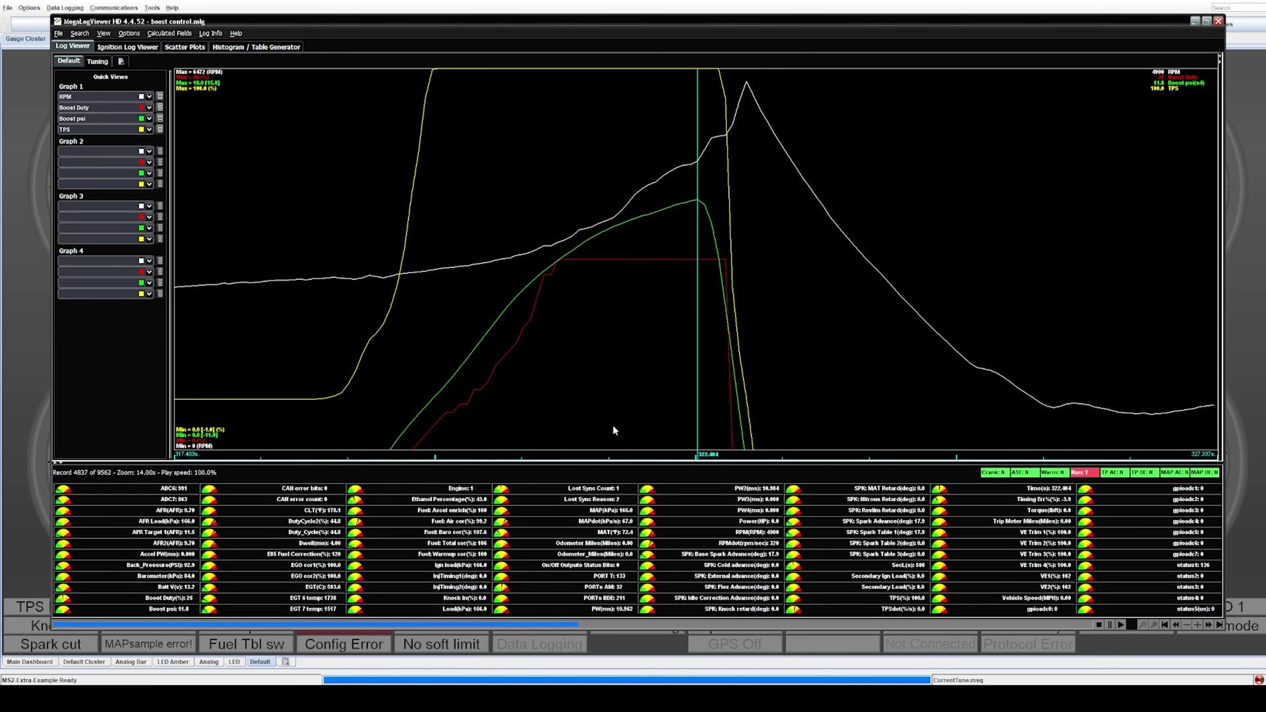
scroll(666, 351, down, 4)
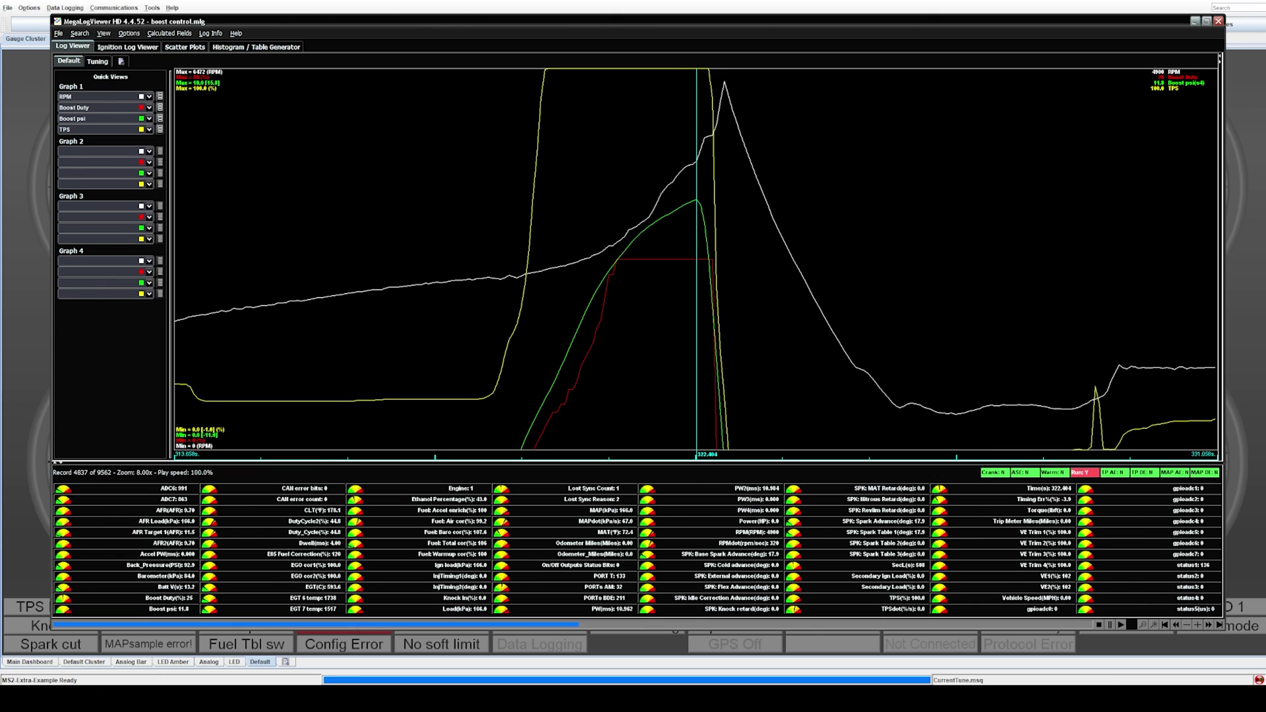
- Set the 3000–8000 rpm, 60–100% throttle duty cells to 50 and reselect that block
key(alt+Tab)
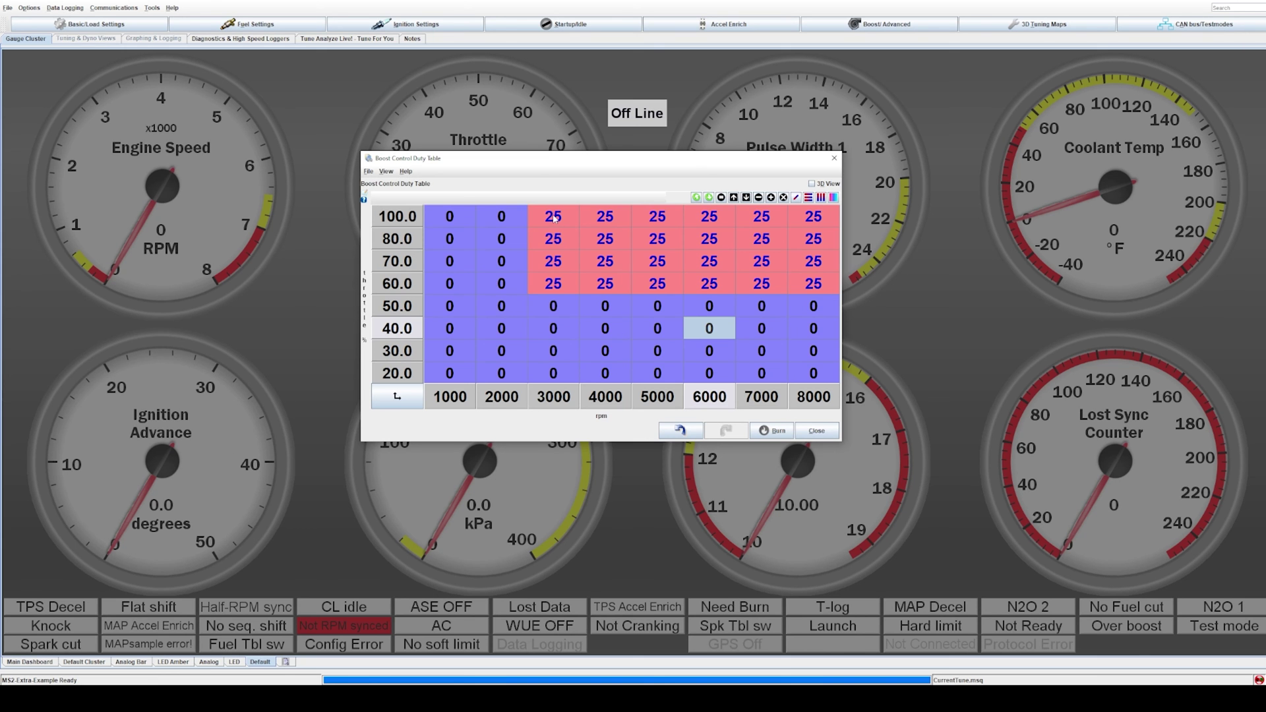
drag(554, 217, 826, 285)
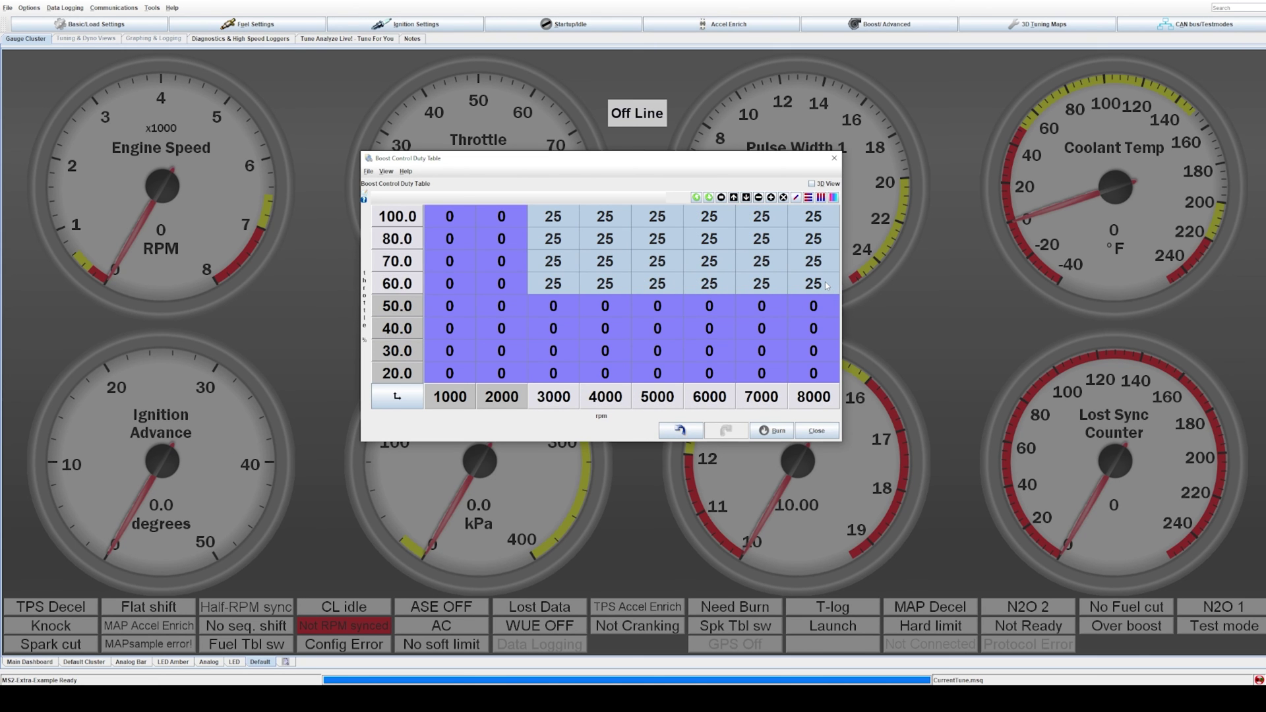
key(equal)
text(50)
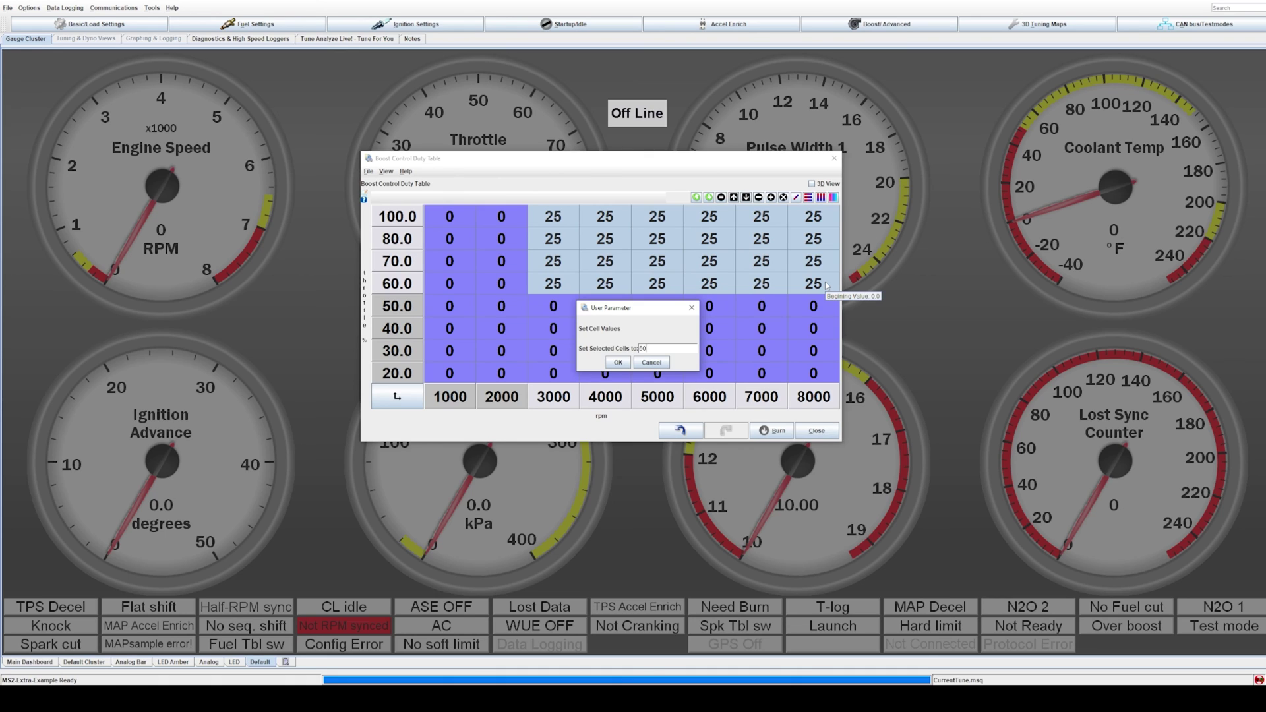
key(Return)
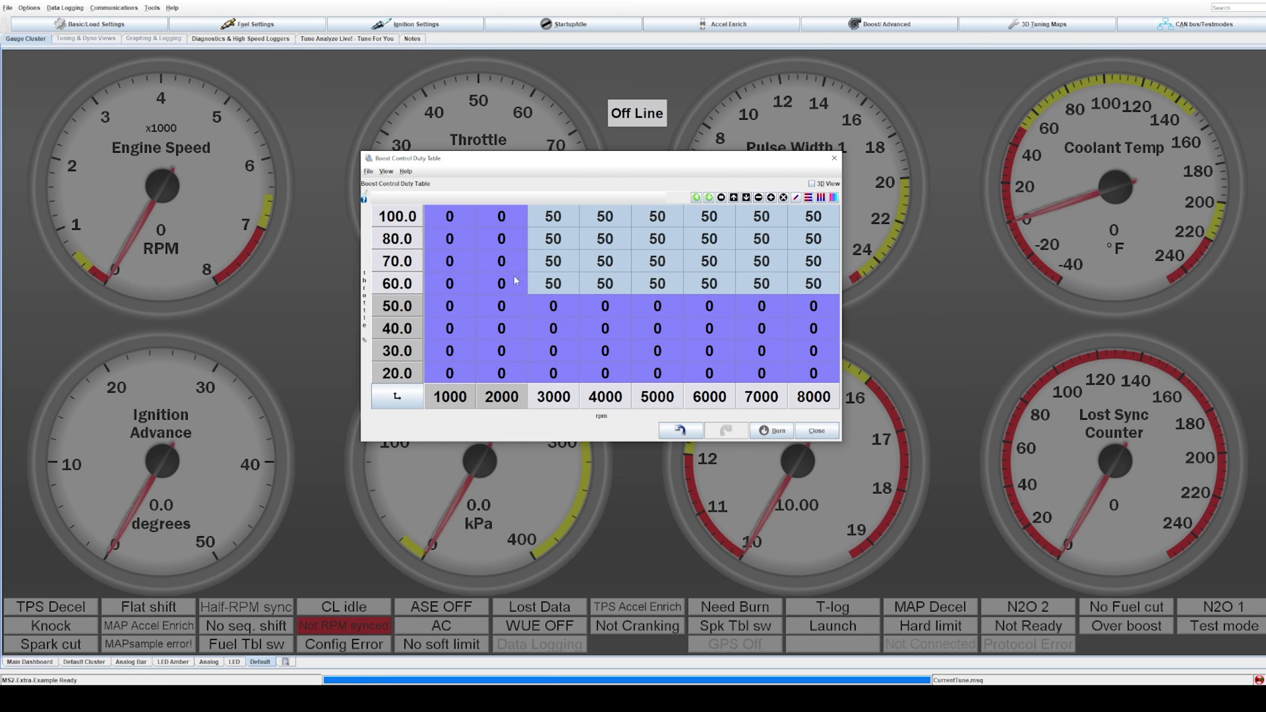
drag(554, 216, 826, 284)
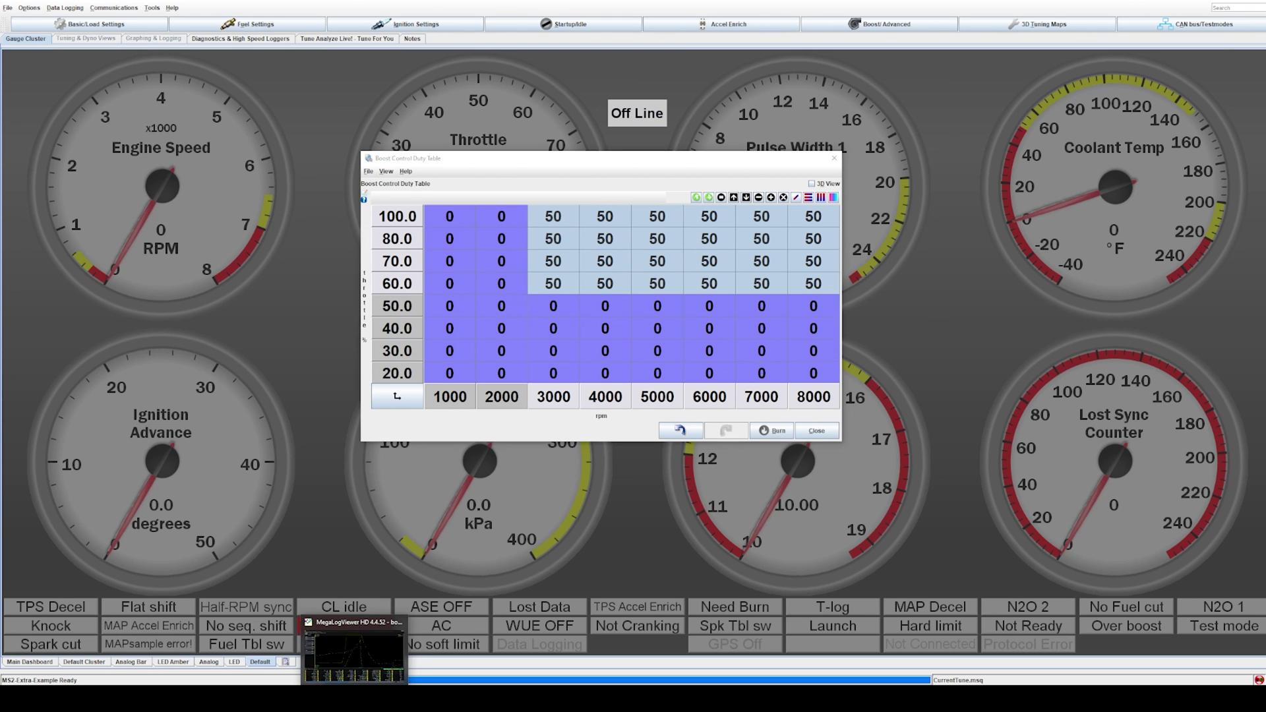
- Zoom into the boost control log and position the cursor on the later full-throttle pull
click(356, 653)
scroll(775, 453, up, 1)
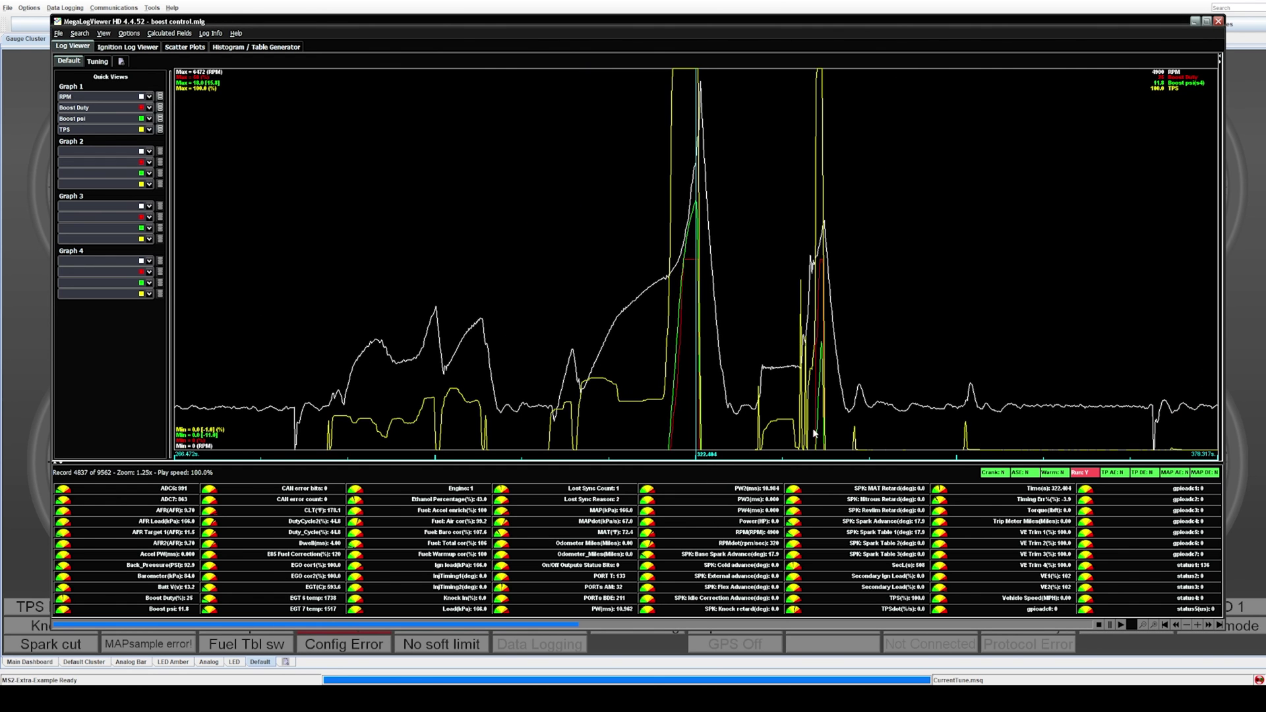
scroll(807, 460, up, 1)
scroll(879, 388, down, 3)
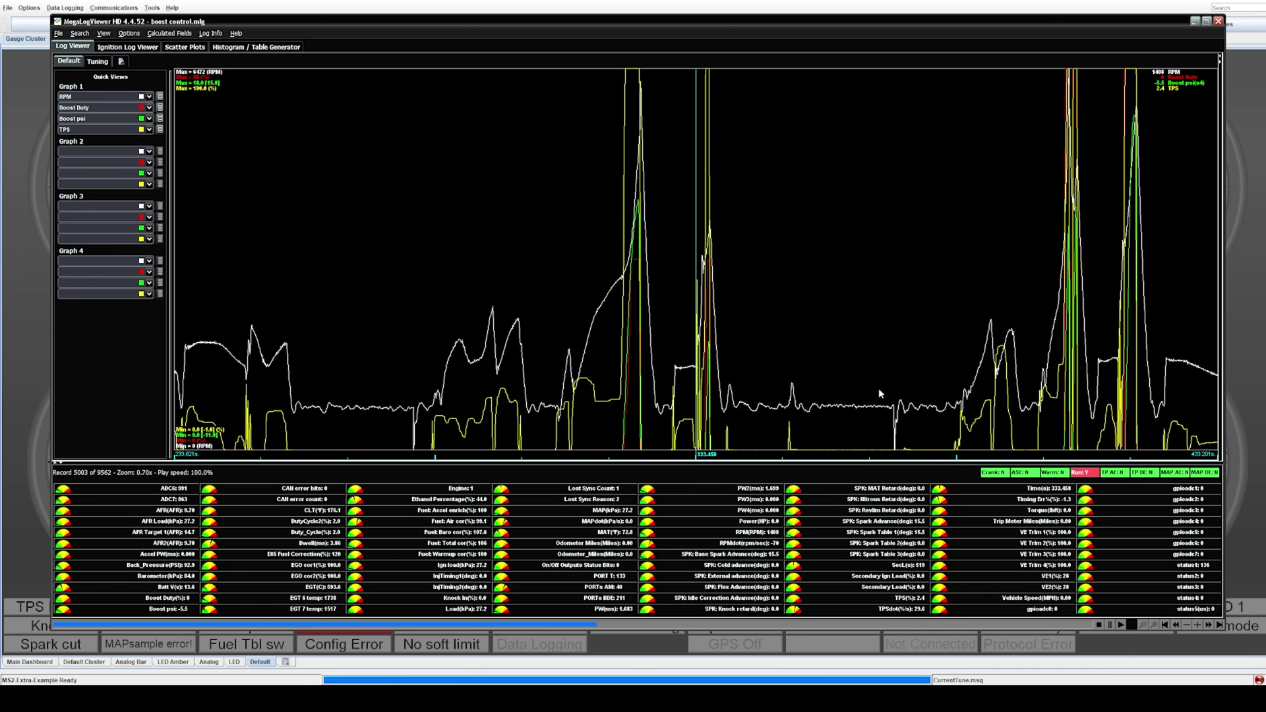
scroll(1014, 453, up, 2)
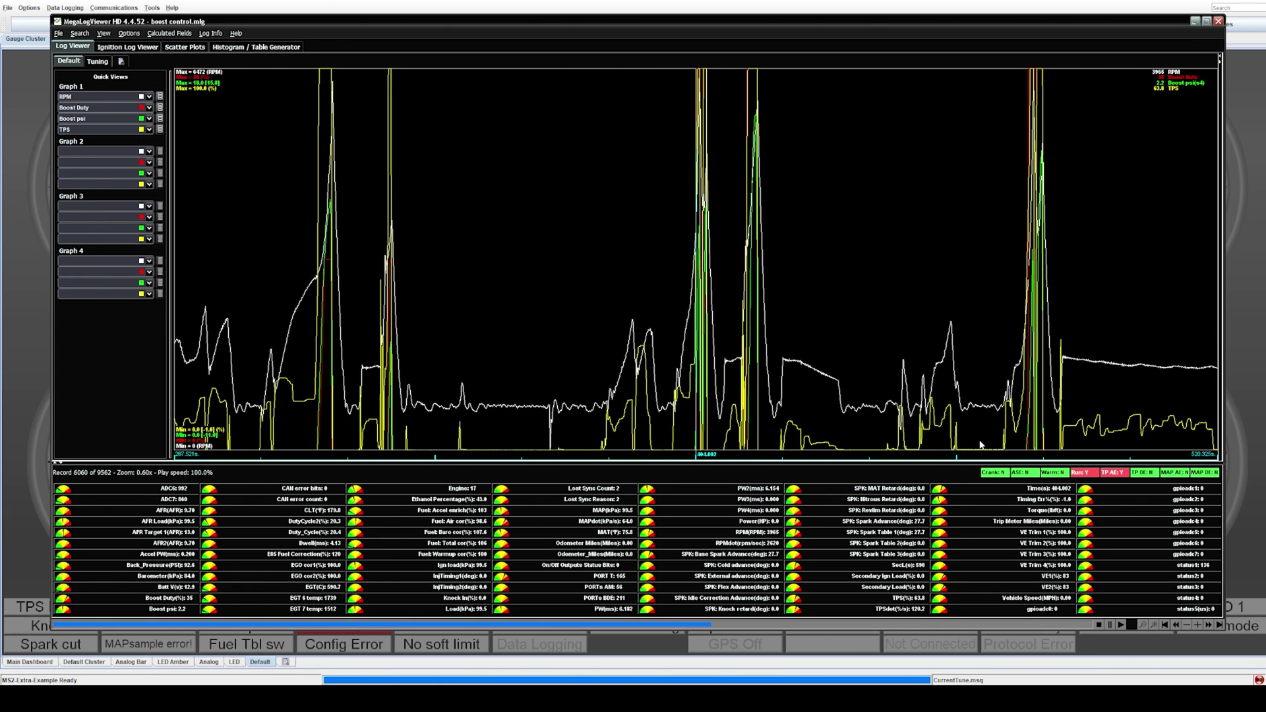
scroll(1012, 393, up, 5)
scroll(749, 393, up, 5)
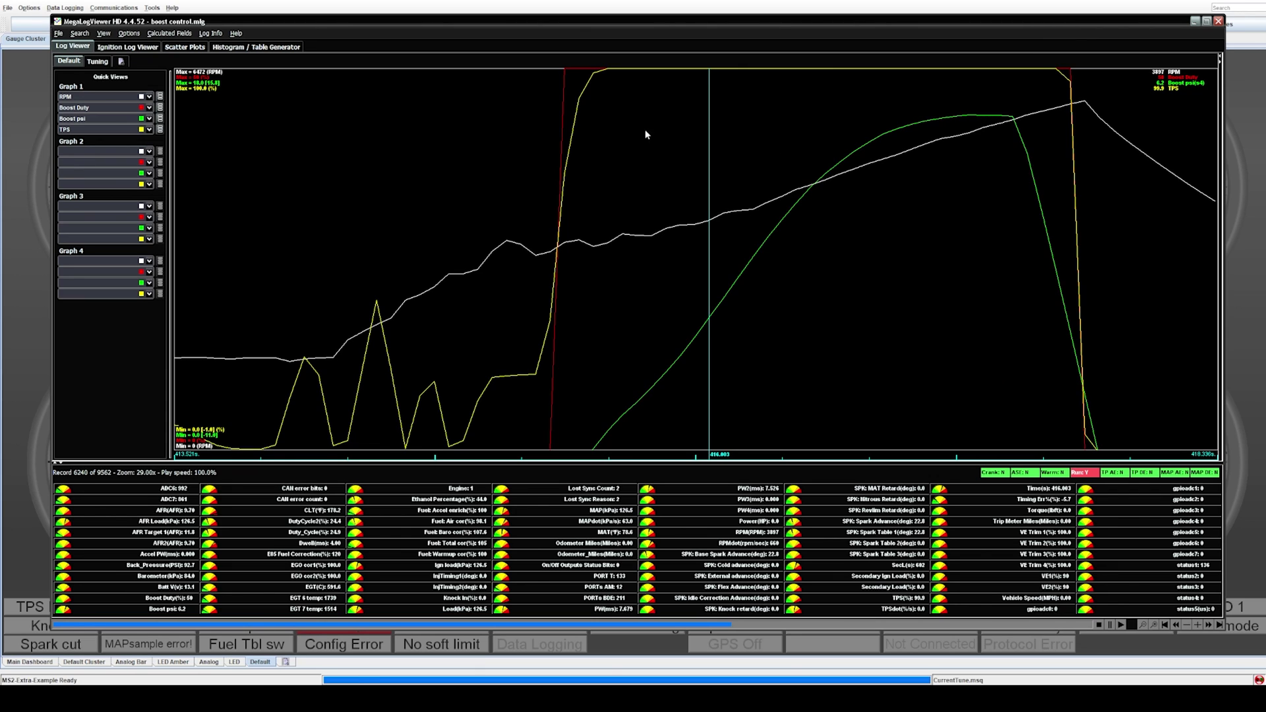
click(572, 83)
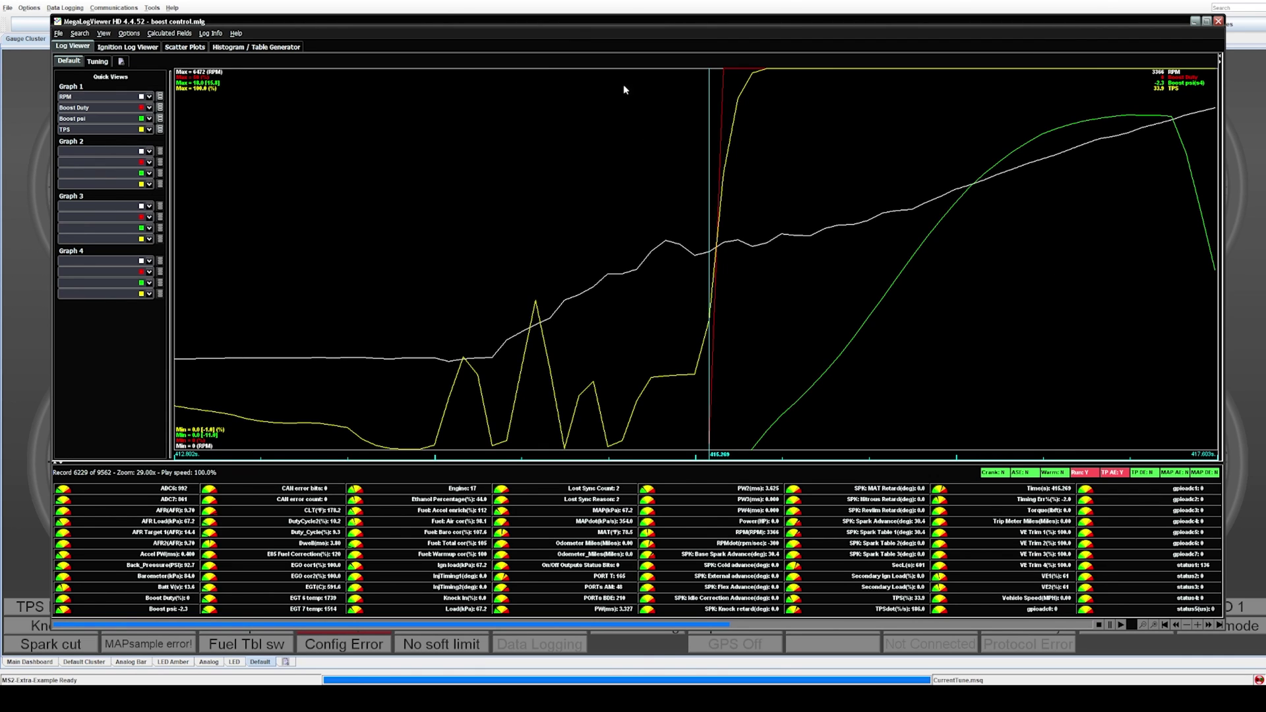
click(1002, 132)
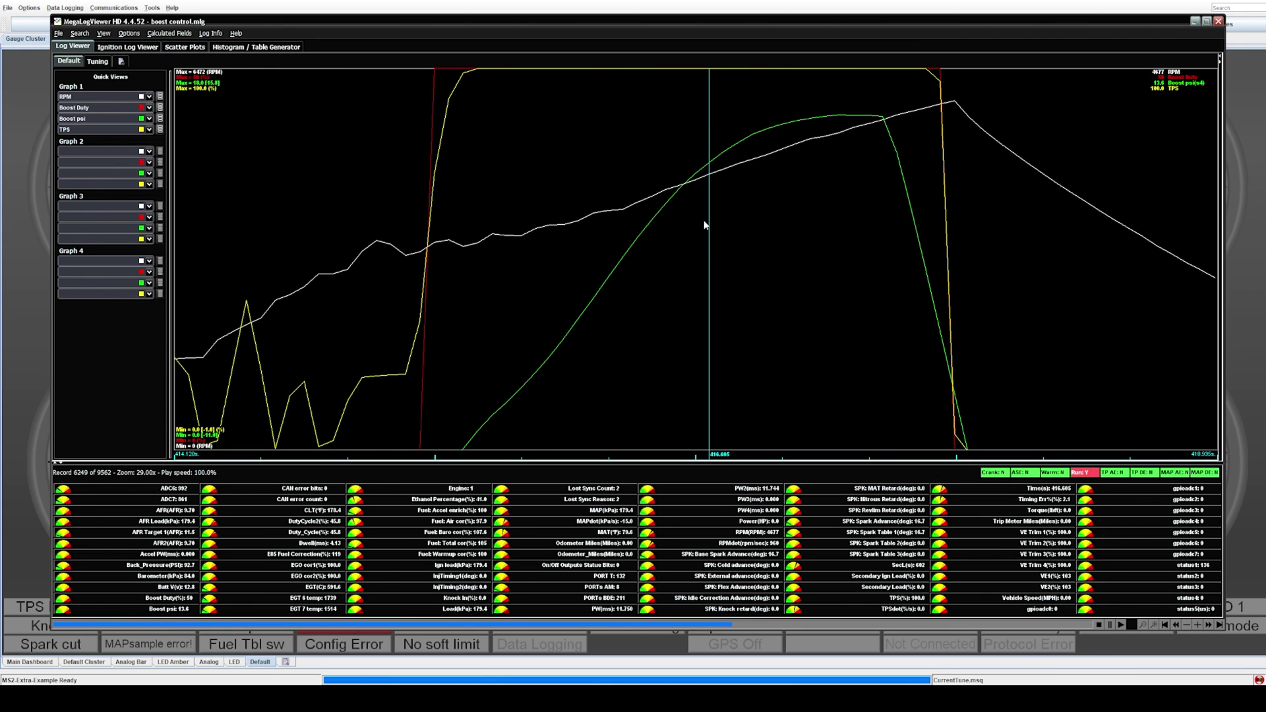
click(845, 133)
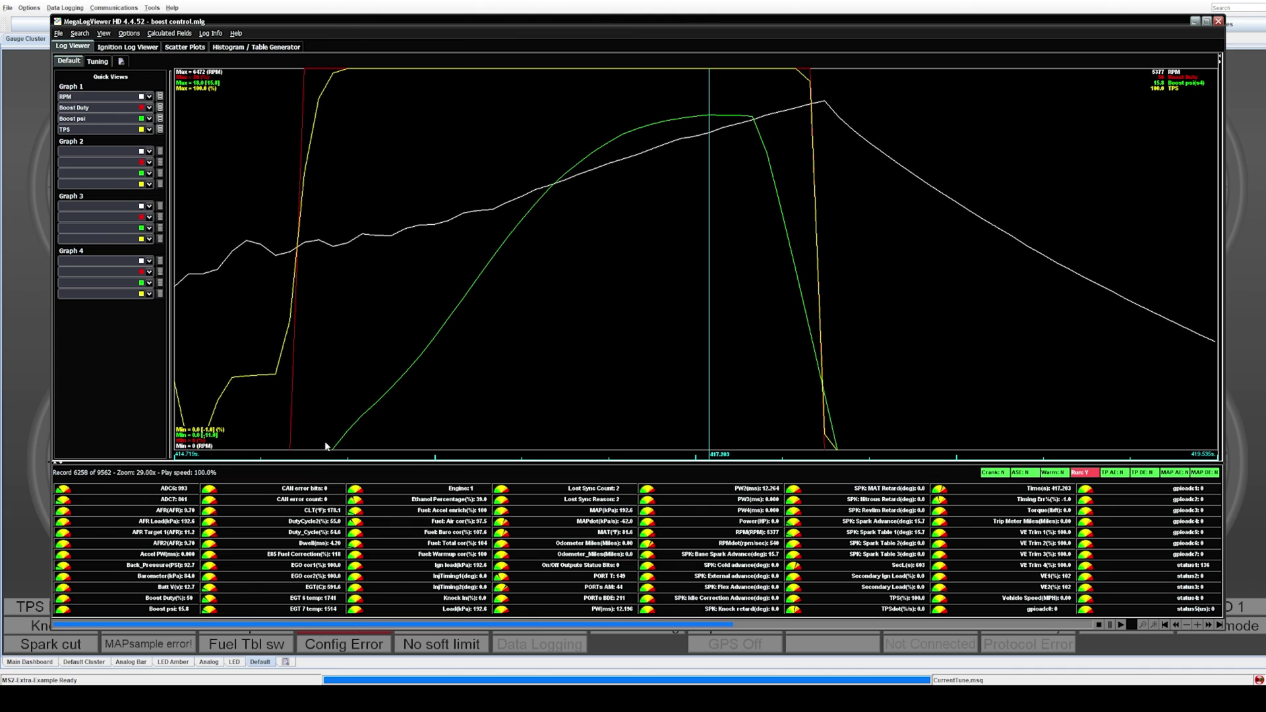
scroll(710, 110, up, 1)
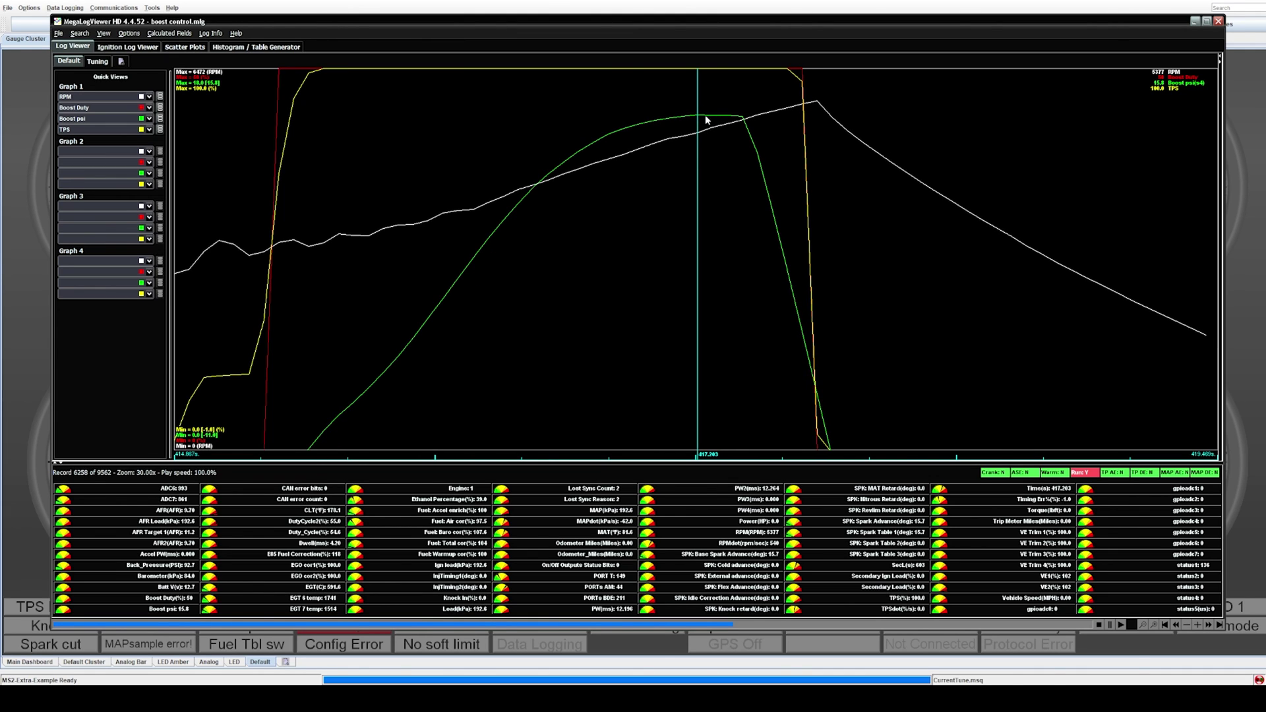
- Step back and forth around that record to check boost duty, then zoom out
key(Right)
key(Right)
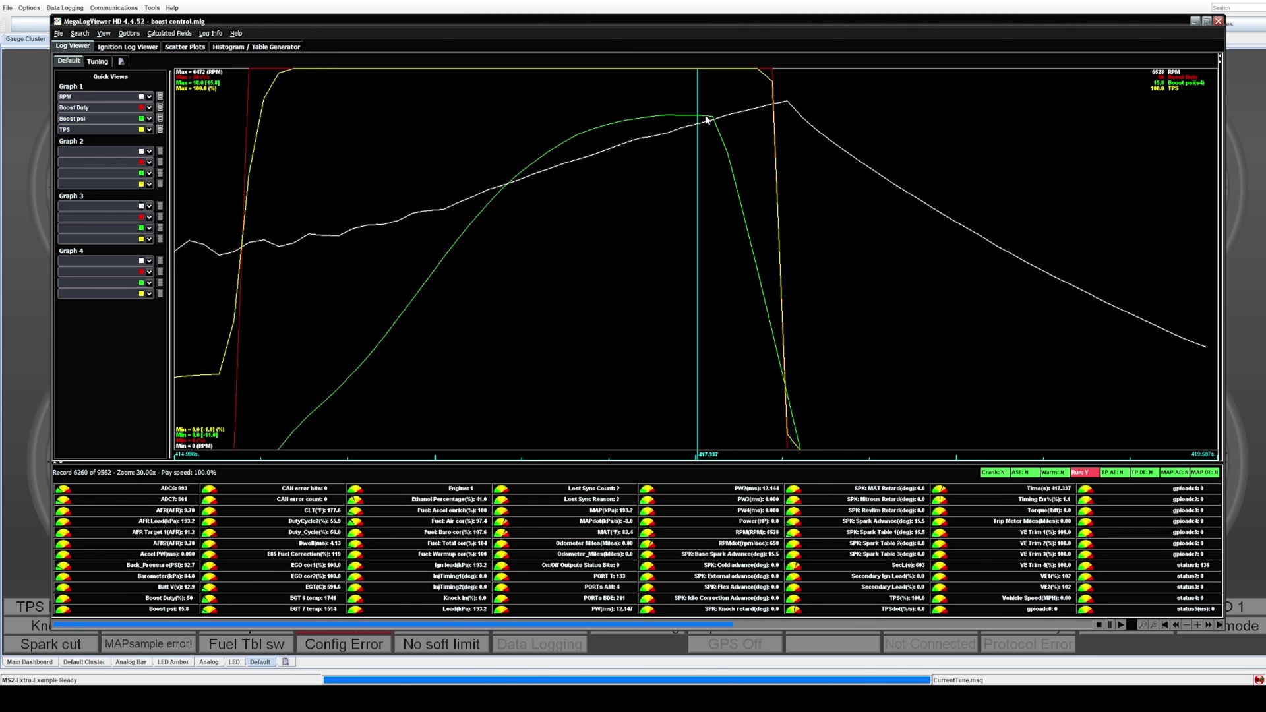
key(Left)
key(Left)
key(Left)
key(Left)
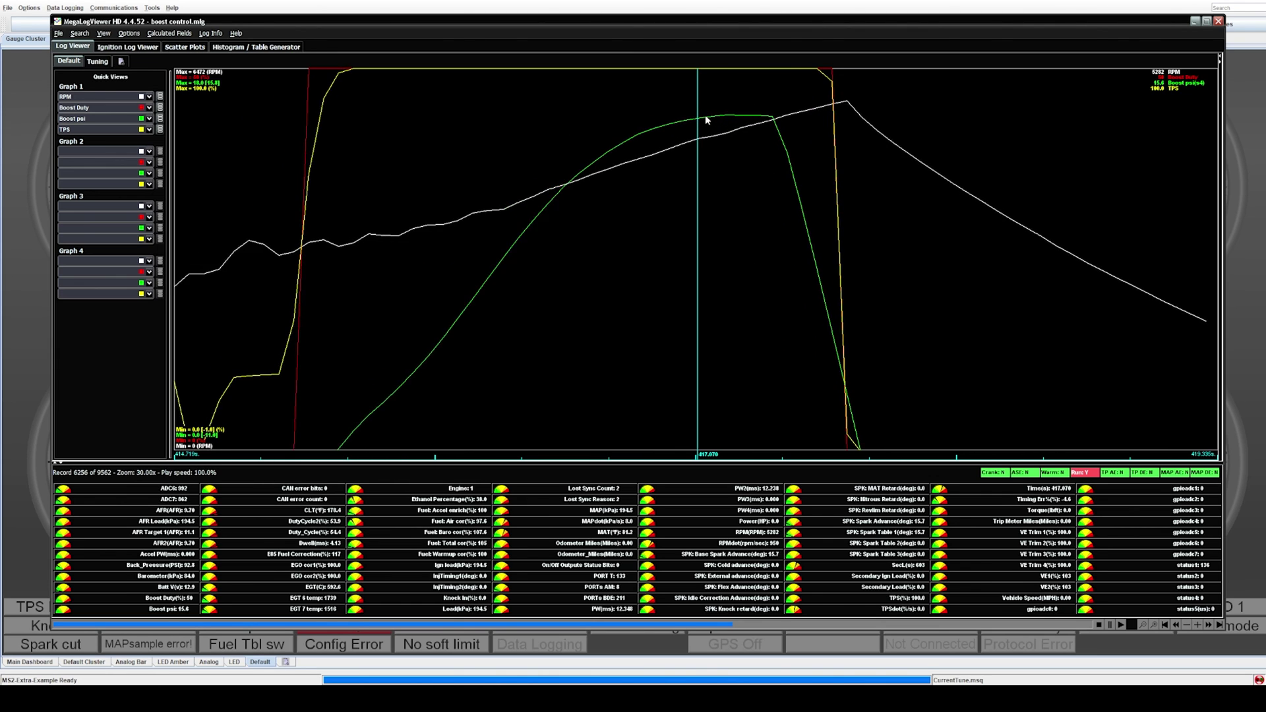
key(Right)
key(Right)
key(Right)
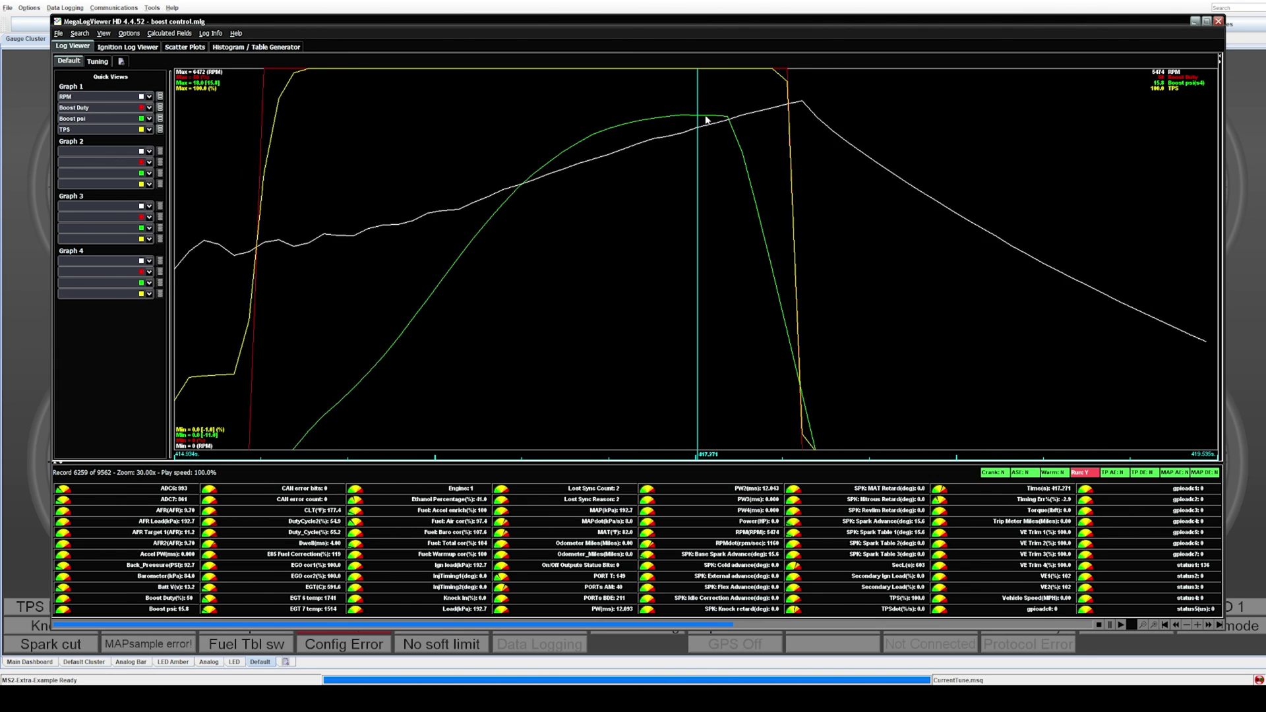
key(Left)
key(Left)
key(Right)
key(Right)
key(Right)
scroll(666, 175, down, 2)
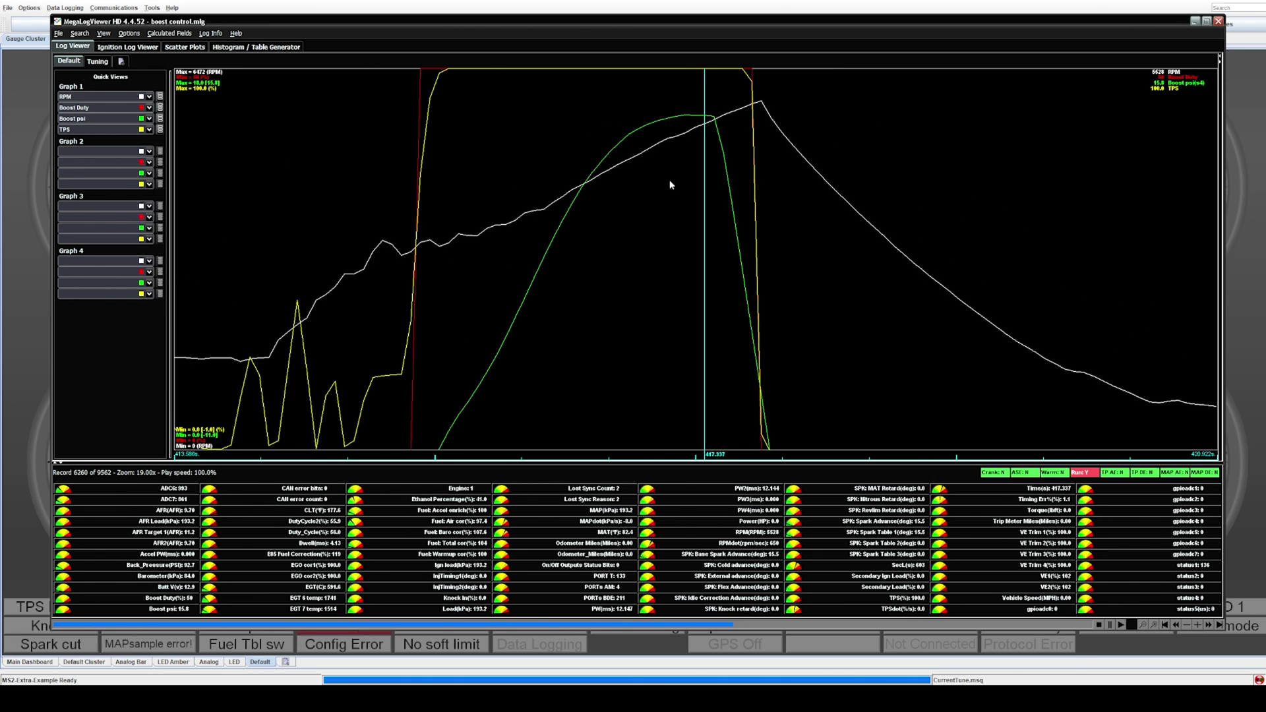
scroll(670, 185, down, 1)
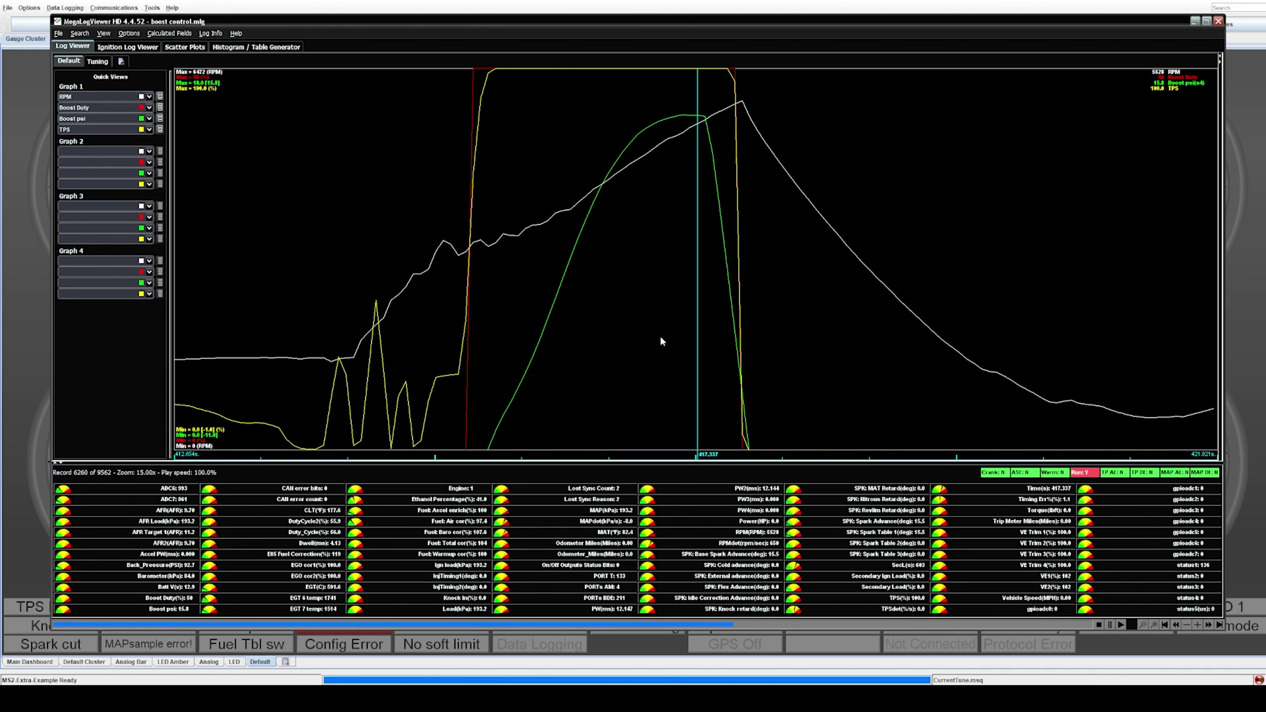
- Inspect the duty table's 1000 rpm/100, 3000 rpm/40 and 1000 rpm/20 throttle cells
key(alt+Tab)
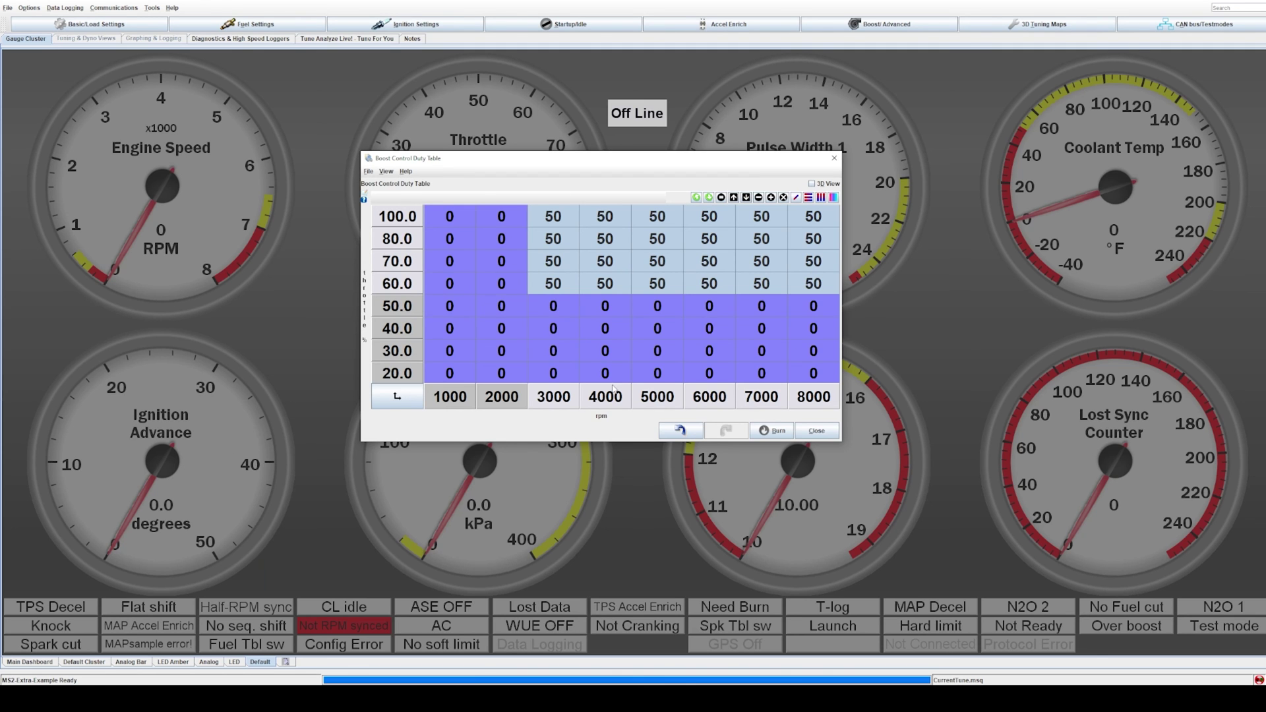
drag(606, 284, 781, 226)
click(448, 216)
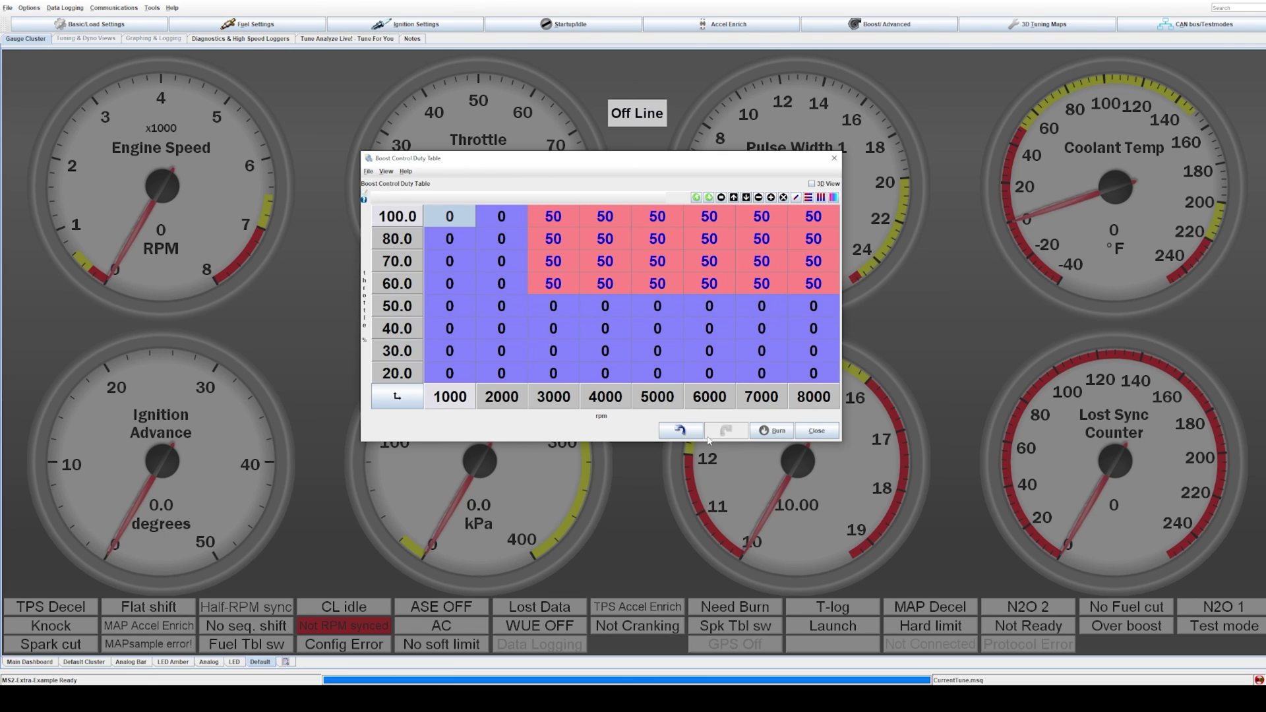
click(546, 324)
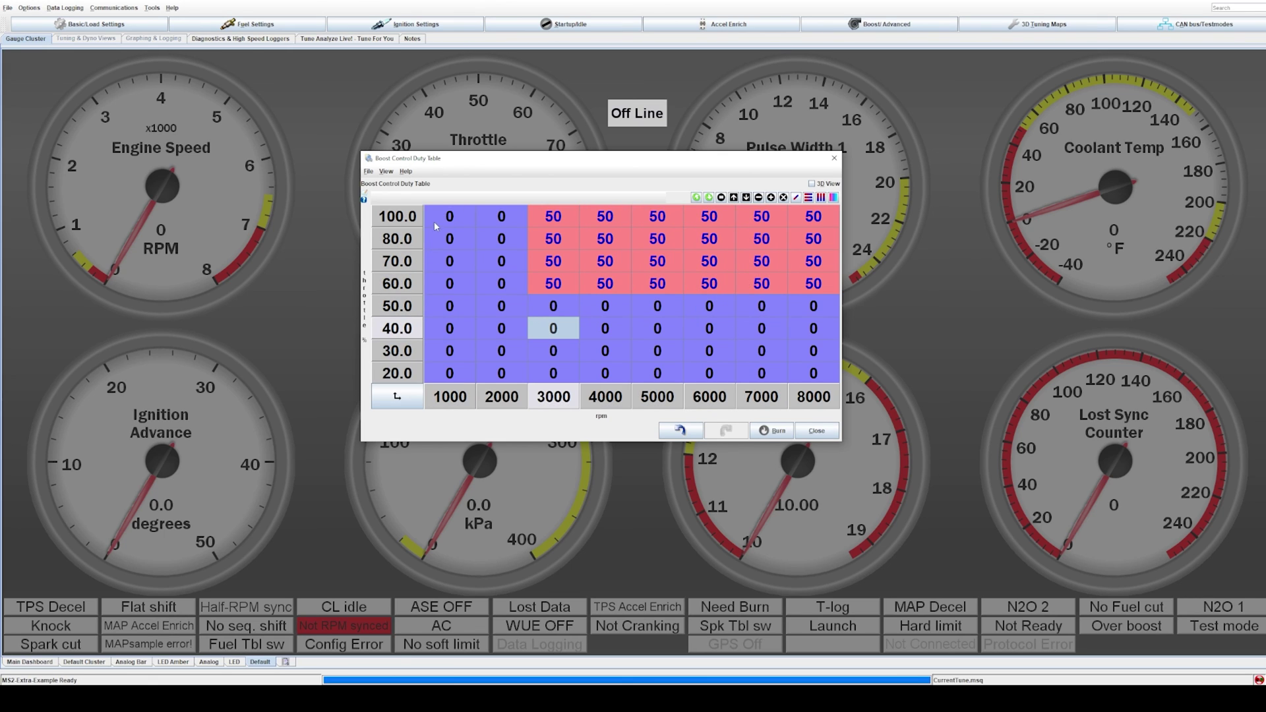
click(449, 374)
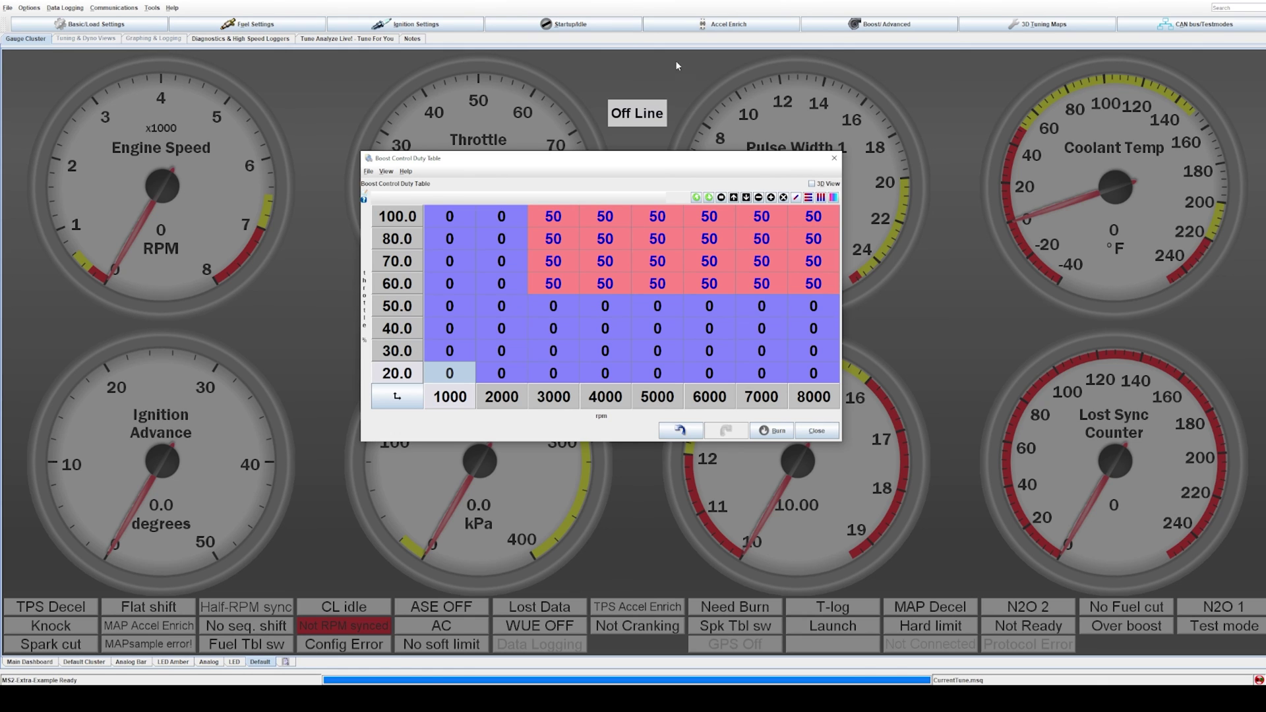
- Review the Boost Control Settings dialog under Boost/Advanced and close it
click(900, 24)
click(907, 47)
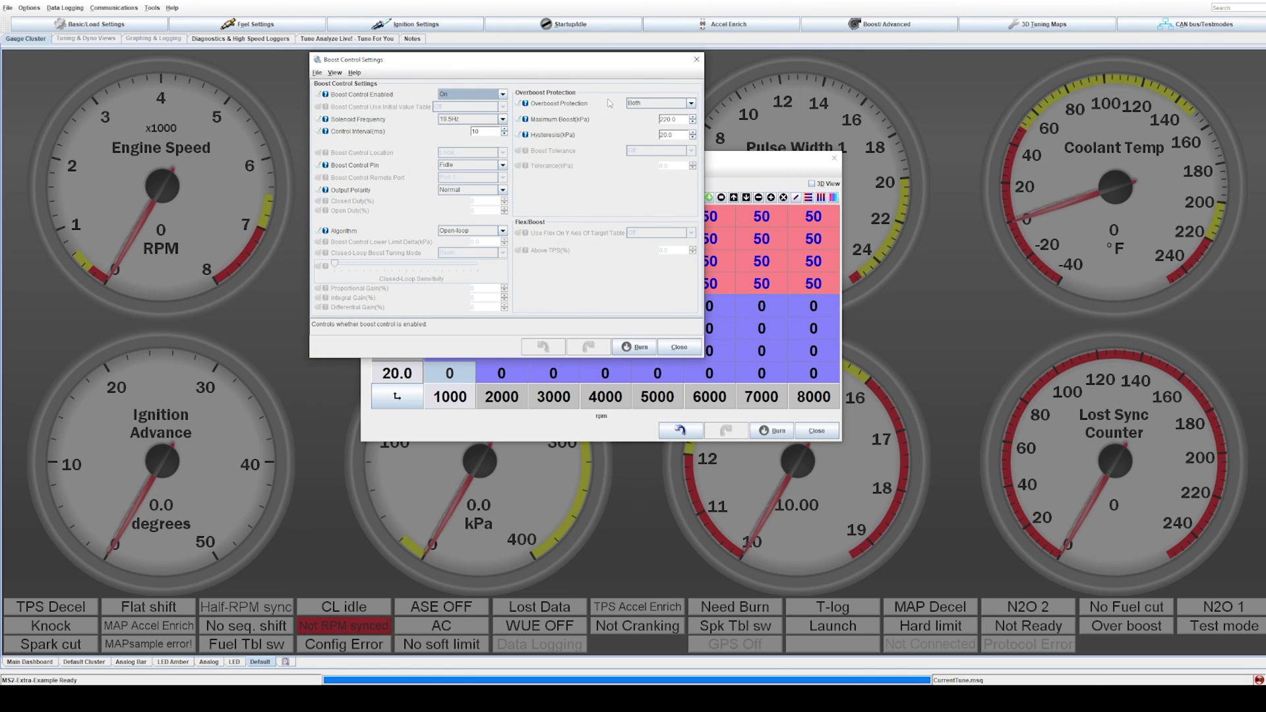
click(697, 59)
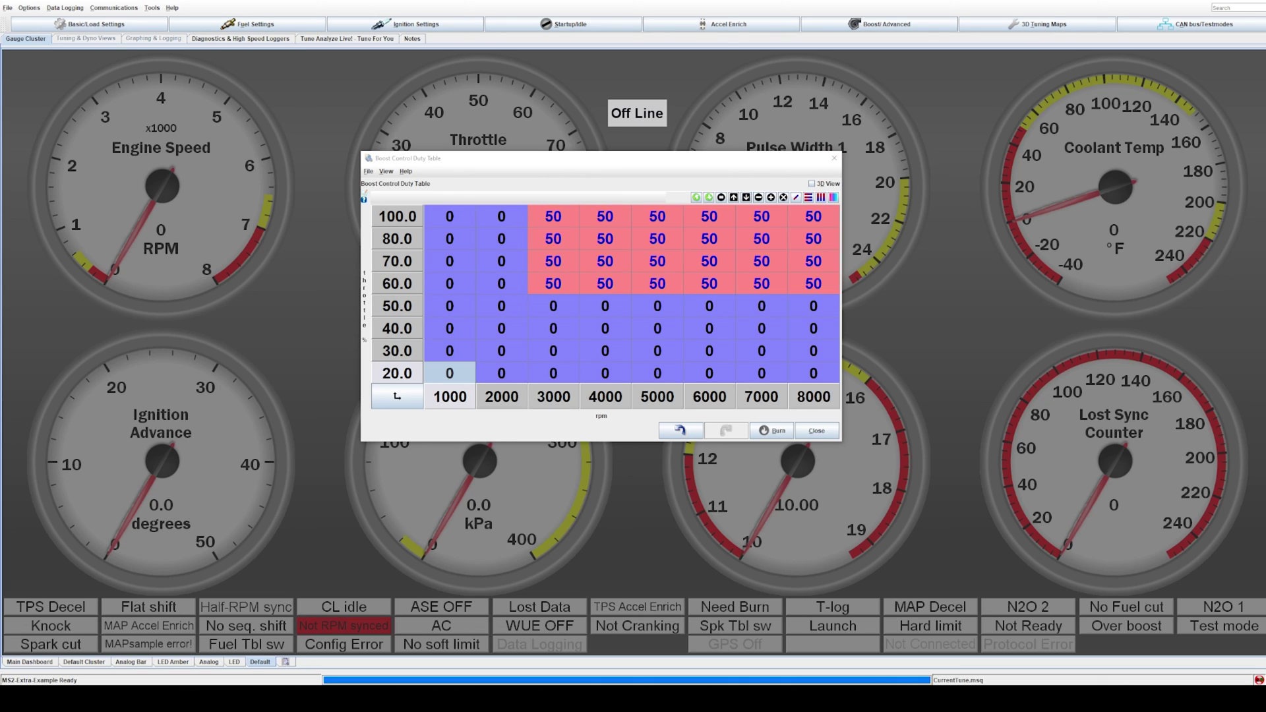
mouse_move(354, 699)
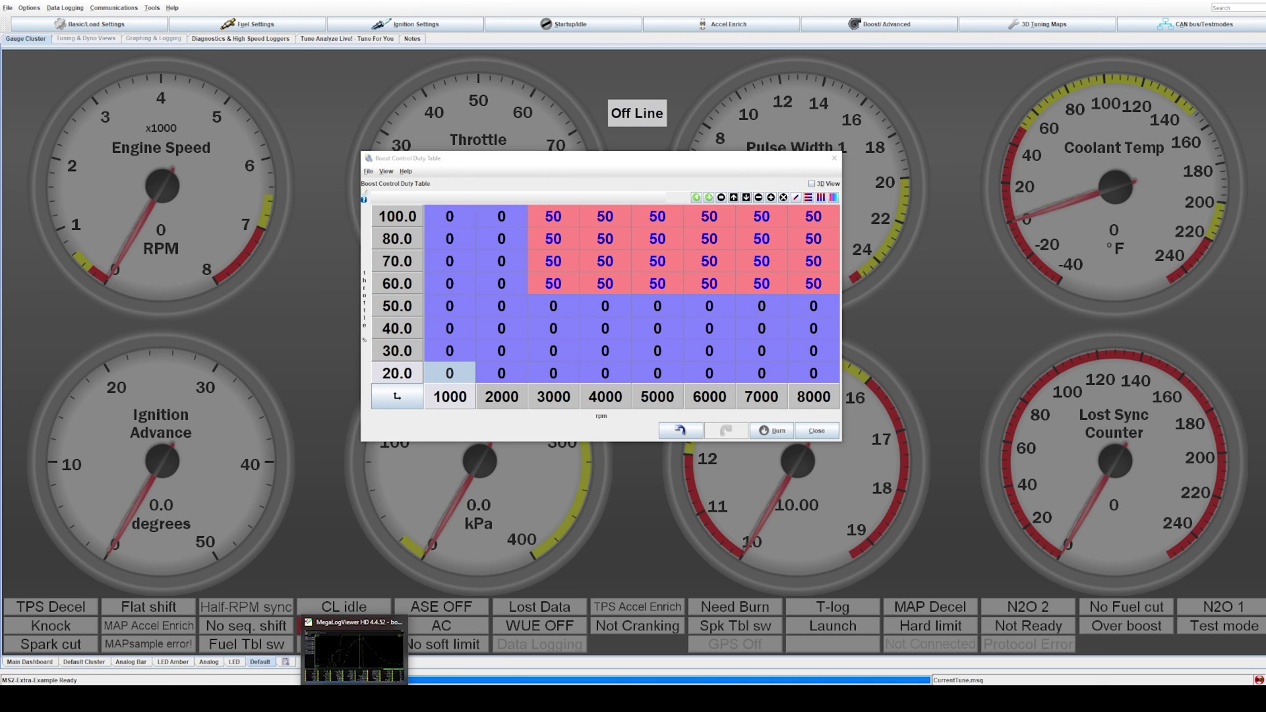